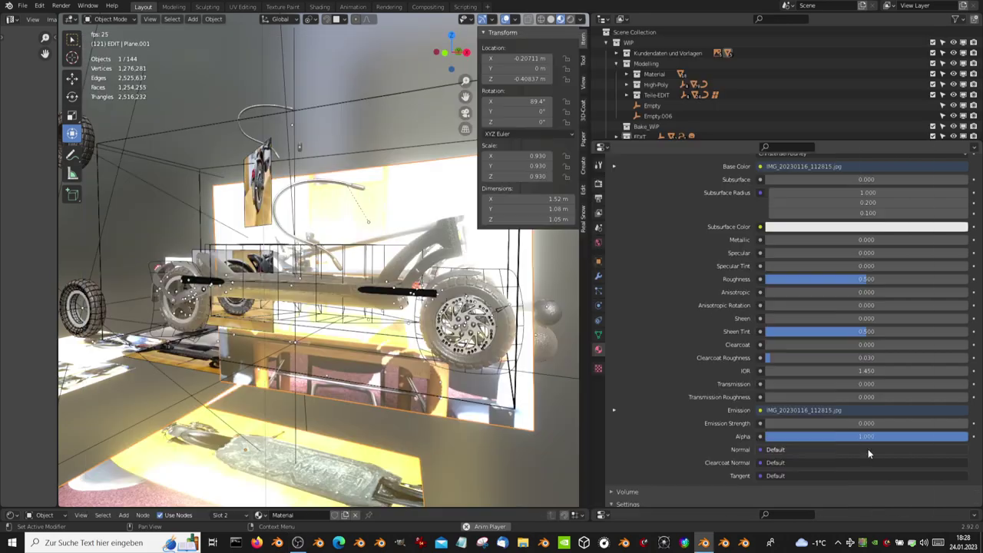
Hide the Kundendaten und Vorlagen and Teile-EDIT collections in the outliner
{"action": "left_click", "coordinate": [953, 53]}
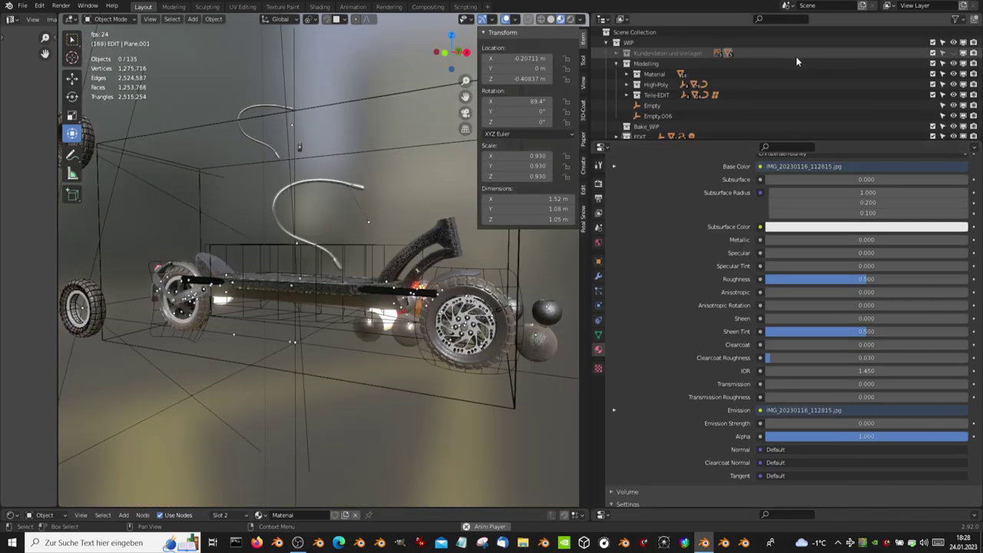
{"action": "mouse_move", "coordinate": [136, 349]}
{"action": "middle_mouse_down"}
{"action": "mouse_move", "coordinate": [372, 394]}
{"action": "mouse_move", "coordinate": [244, 425]}
{"action": "mouse_move", "coordinate": [328, 371]}
{"action": "mouse_move", "coordinate": [424, 288]}
{"action": "mouse_move", "coordinate": [322, 292]}
{"action": "middle_mouse_up"}
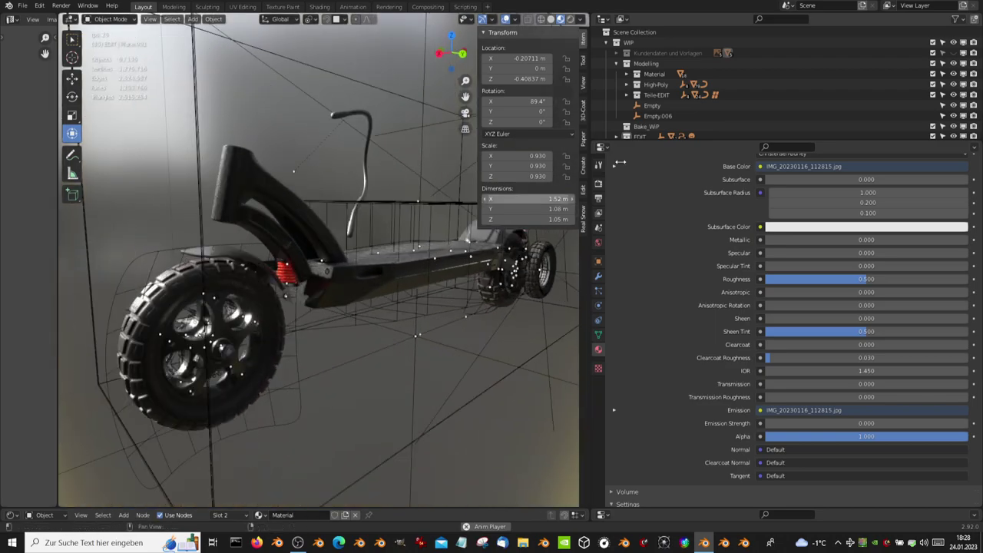
{"action": "left_click", "coordinate": [953, 94]}
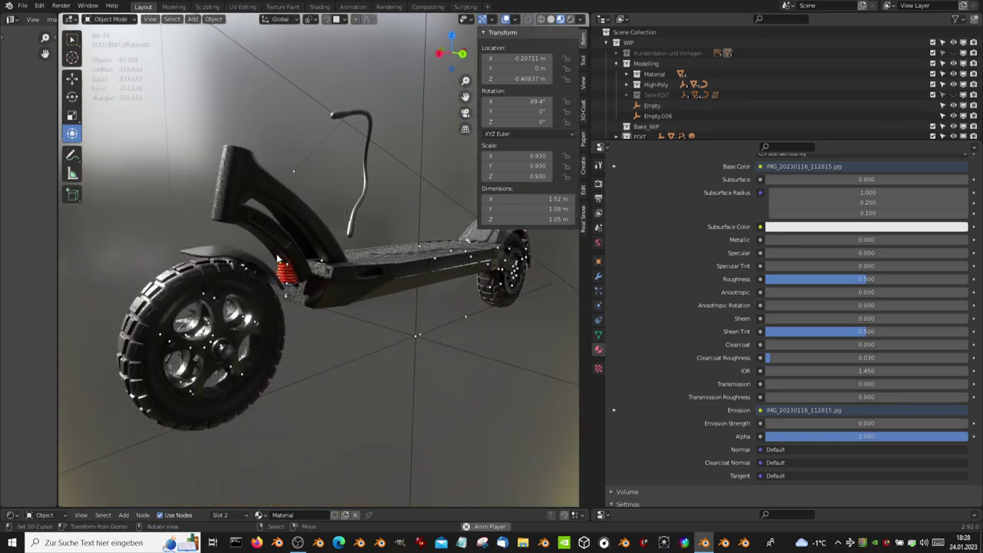
Frame the deck's side plate and maximise the 3D view to fill the window
{"action": "left_click", "coordinate": [331, 270]}
{"action": "key", "text": "KP_Decimal"}
{"action": "key", "text": "ctrl+space"}
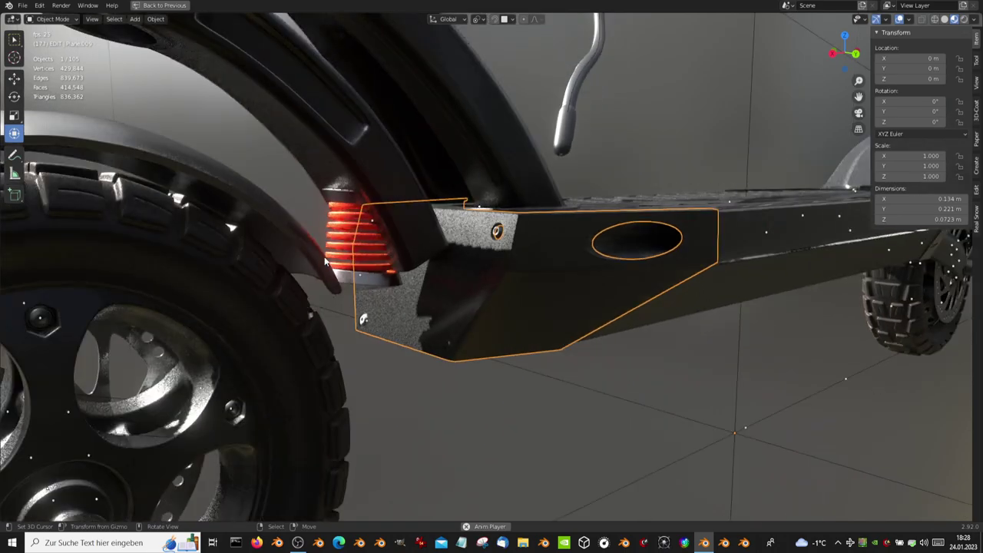
{"action": "scroll", "coordinate": [325, 259], "scroll_direction": "down", "scroll_amount": 3}
{"action": "key", "text": "alt+a"}
{"action": "mouse_move", "coordinate": [325, 249]}
{"action": "middle_mouse_down"}
{"action": "mouse_move", "coordinate": [447, 241]}
{"action": "mouse_move", "coordinate": [526, 249]}
{"action": "mouse_move", "coordinate": [454, 278]}
{"action": "middle_mouse_up"}
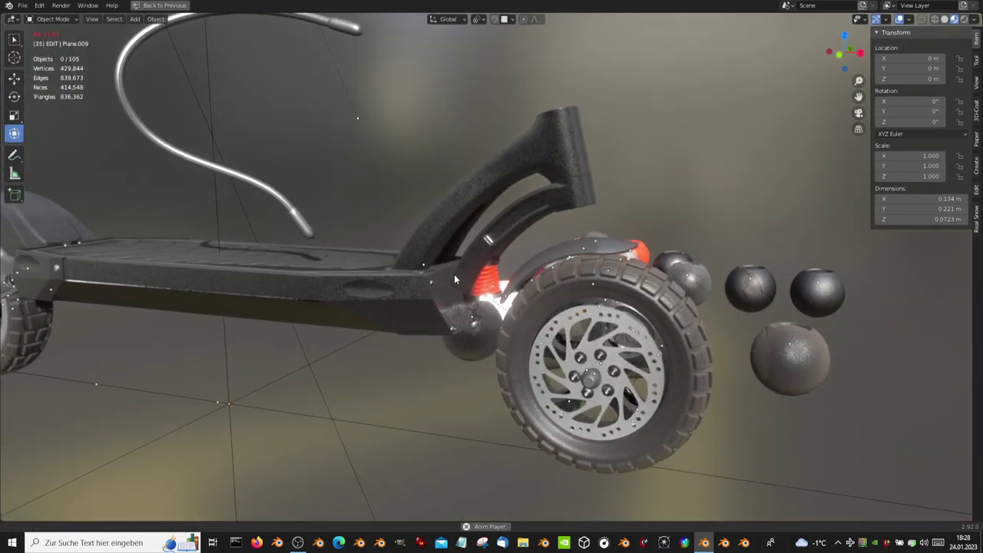
{"action": "scroll", "coordinate": [457, 270], "scroll_direction": "up", "scroll_amount": 2}
{"action": "mouse_move", "coordinate": [520, 248]}
{"action": "middle_mouse_down"}
{"action": "mouse_move", "coordinate": [534, 248]}
{"action": "mouse_move", "coordinate": [347, 246]}
{"action": "mouse_move", "coordinate": [661, 230]}
{"action": "middle_mouse_up"}
{"action": "scroll", "coordinate": [533, 248], "scroll_direction": "down", "scroll_amount": 2}
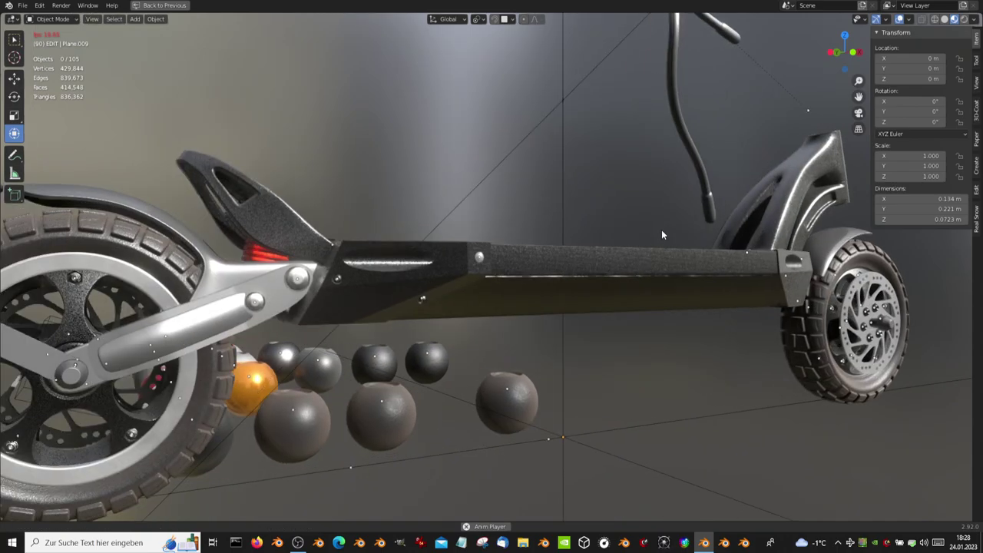
{"action": "scroll", "coordinate": [661, 230], "scroll_direction": "down", "scroll_amount": 1}
{"action": "mouse_move", "coordinate": [527, 238]}
{"action": "middle_mouse_down"}
{"action": "mouse_move", "coordinate": [539, 245]}
{"action": "mouse_move", "coordinate": [415, 316]}
{"action": "middle_mouse_up"}
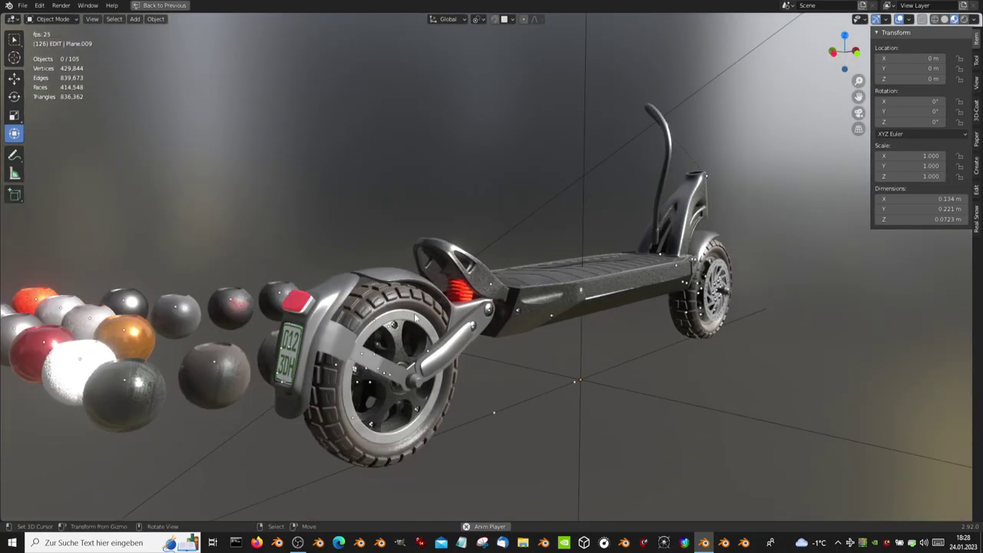
{"action": "left_click", "coordinate": [306, 363]}
{"action": "key", "text": "KP_Decimal"}
{"action": "mouse_move", "coordinate": [306, 356]}
{"action": "middle_mouse_down"}
{"action": "mouse_move", "coordinate": [356, 296]}
{"action": "mouse_move", "coordinate": [489, 286]}
{"action": "mouse_move", "coordinate": [437, 285]}
{"action": "mouse_move", "coordinate": [585, 222]}
{"action": "mouse_move", "coordinate": [610, 255]}
{"action": "mouse_move", "coordinate": [507, 236]}
{"action": "mouse_move", "coordinate": [605, 324]}
{"action": "mouse_move", "coordinate": [737, 340]}
{"action": "mouse_move", "coordinate": [368, 288]}
{"action": "mouse_move", "coordinate": [180, 247]}
{"action": "mouse_move", "coordinate": [546, 256]}
{"action": "mouse_move", "coordinate": [611, 166]}
{"action": "mouse_move", "coordinate": [568, 244]}
{"action": "mouse_move", "coordinate": [410, 219]}
{"action": "middle_mouse_up"}
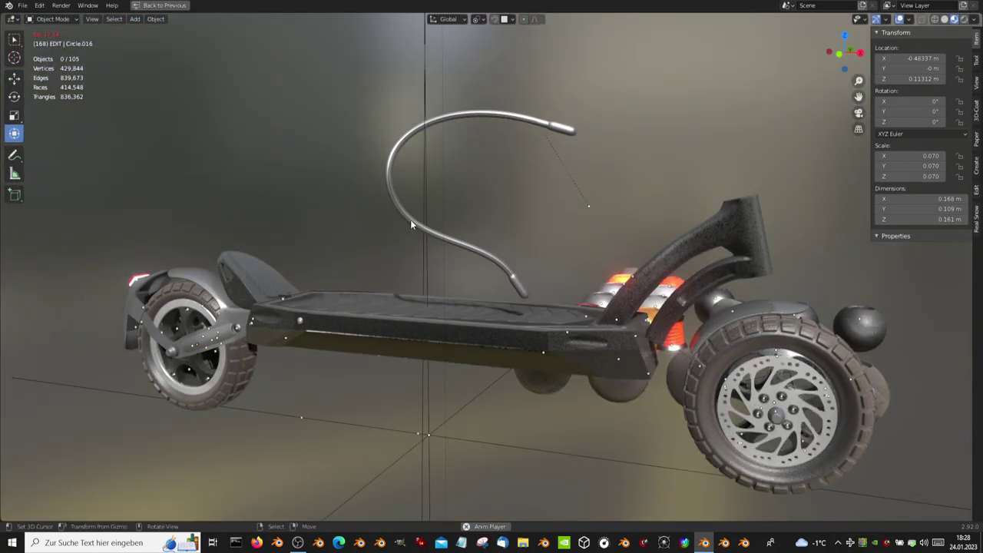
Nudge one control point of the S-shaped rod BezierCurve.001 with proportional editing
{"action": "left_click", "coordinate": [410, 219]}
{"action": "key", "text": "Tab"}
{"action": "left_click", "coordinate": [390, 194]}
{"action": "key", "text": "g"}
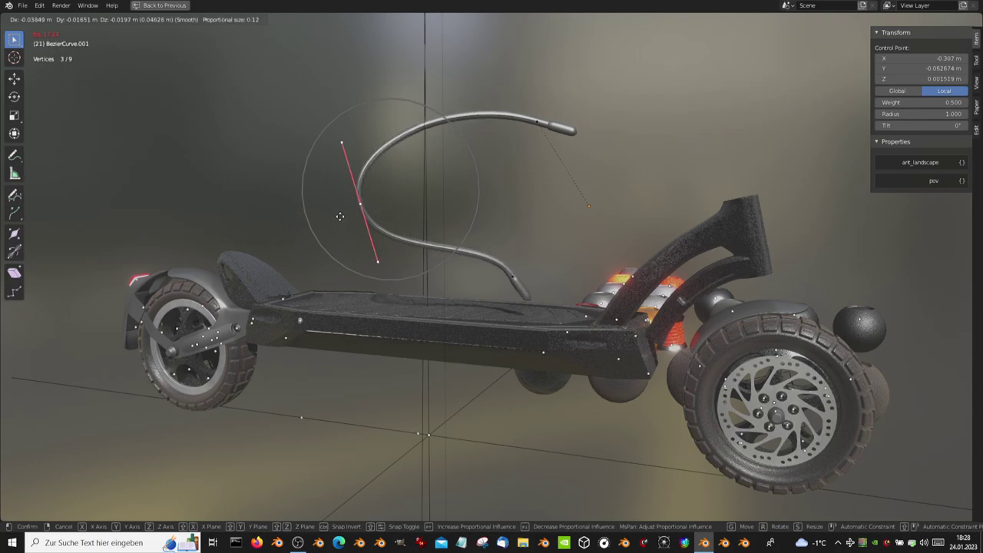
{"action": "left_click", "coordinate": [474, 170]}
Turn toward the wheel end and select the wheel with the brake disc
{"action": "middle_click_drag", "start_coordinate": [582, 219], "coordinate": [450, 200]}
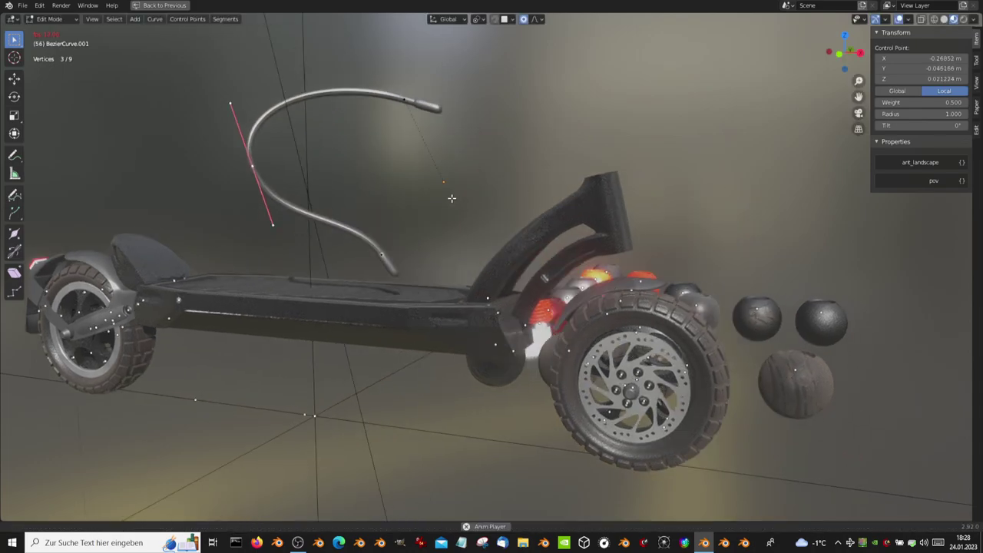
{"action": "scroll", "coordinate": [661, 340], "scroll_direction": "up", "scroll_amount": 3}
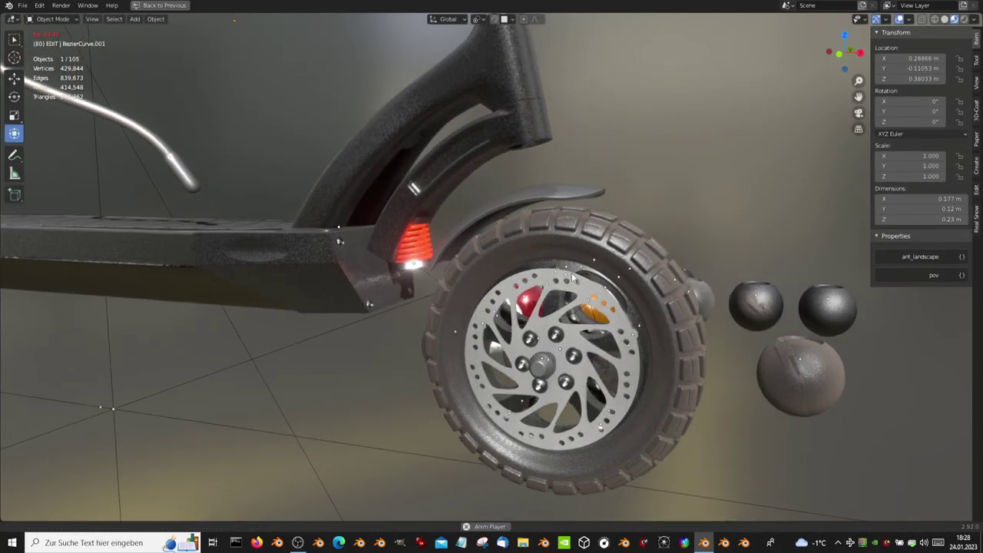
{"action": "left_click", "coordinate": [605, 253]}
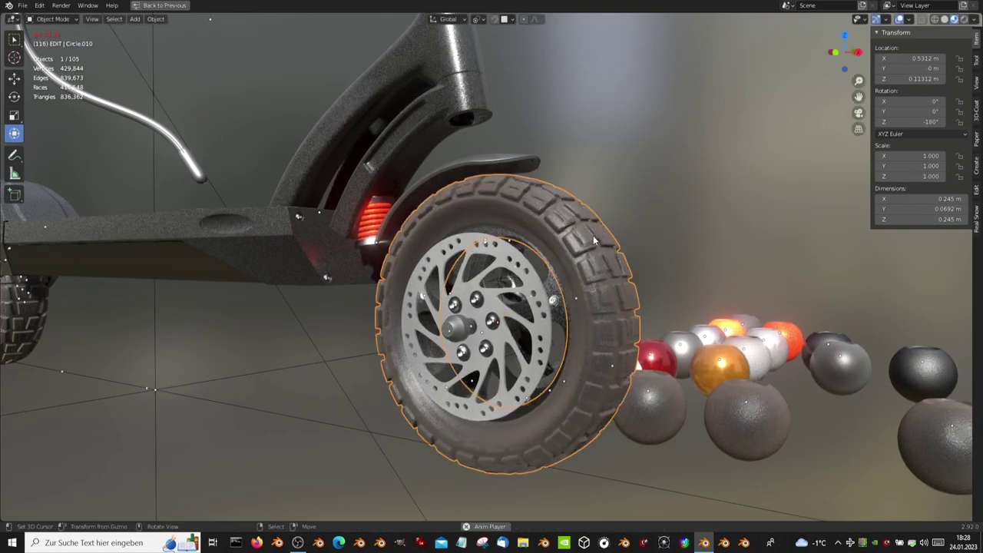
Show the Teile-EDIT collection again, keeping the 3D view maximised
{"action": "scroll", "coordinate": [516, 271], "scroll_direction": "up", "scroll_amount": 3}
{"action": "scroll", "coordinate": [516, 271], "scroll_direction": "down", "scroll_amount": 2}
{"action": "scroll", "coordinate": [517, 271], "scroll_direction": "down", "scroll_amount": 2}
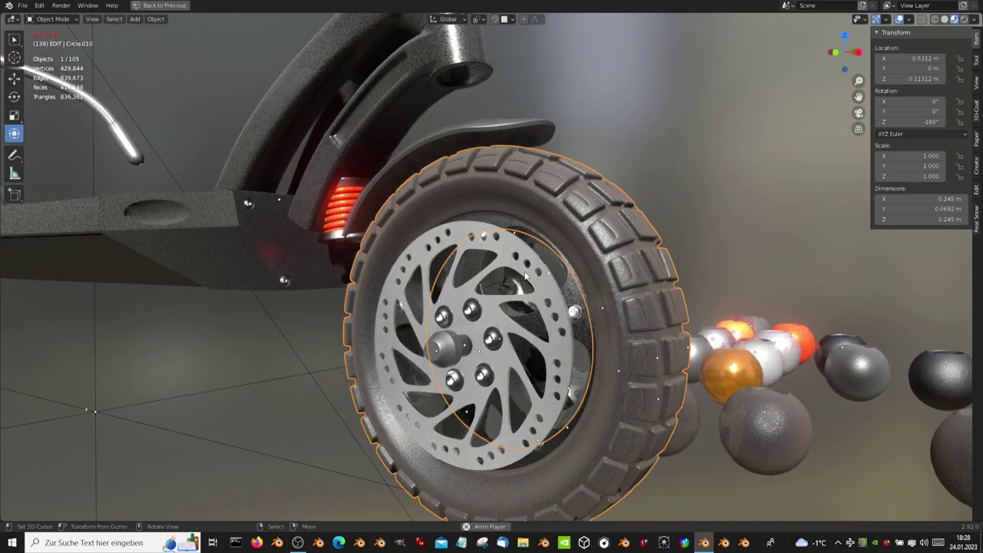
{"action": "key", "text": "ctrl+space"}
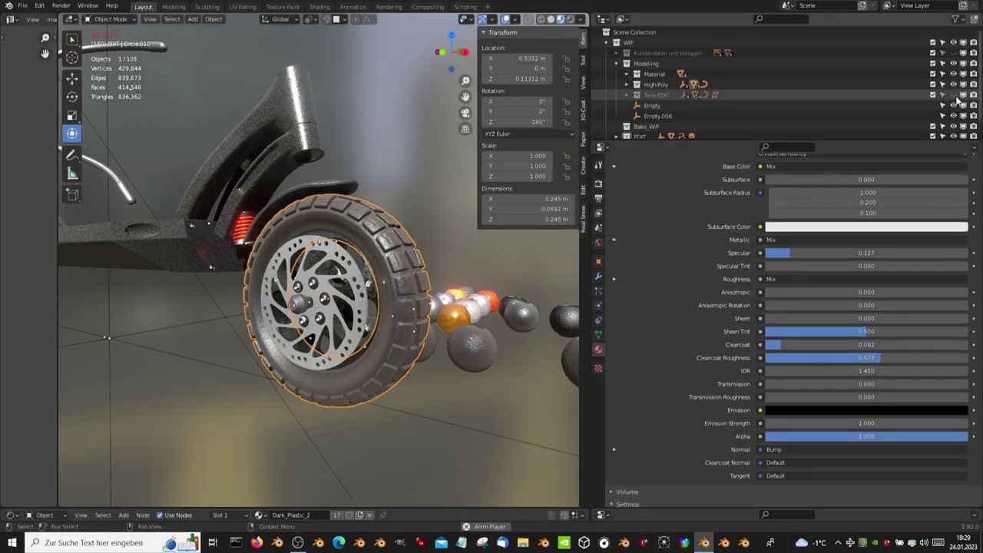
{"action": "left_click", "coordinate": [954, 95]}
{"action": "key", "text": "ctrl+space"}
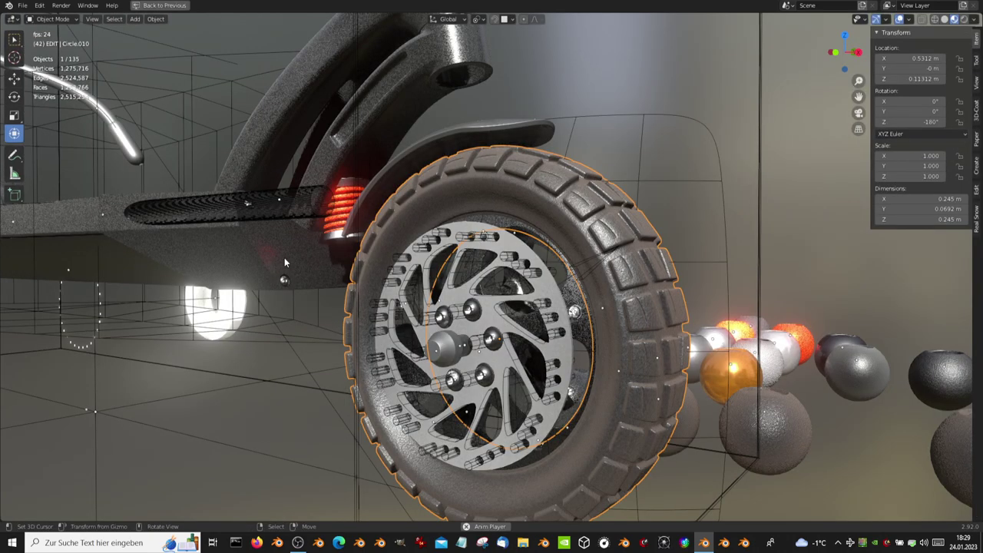
Select the brake disc's hole-cutter pieces and start moving them with smooth falloff
{"action": "left_click", "coordinate": [687, 185]}
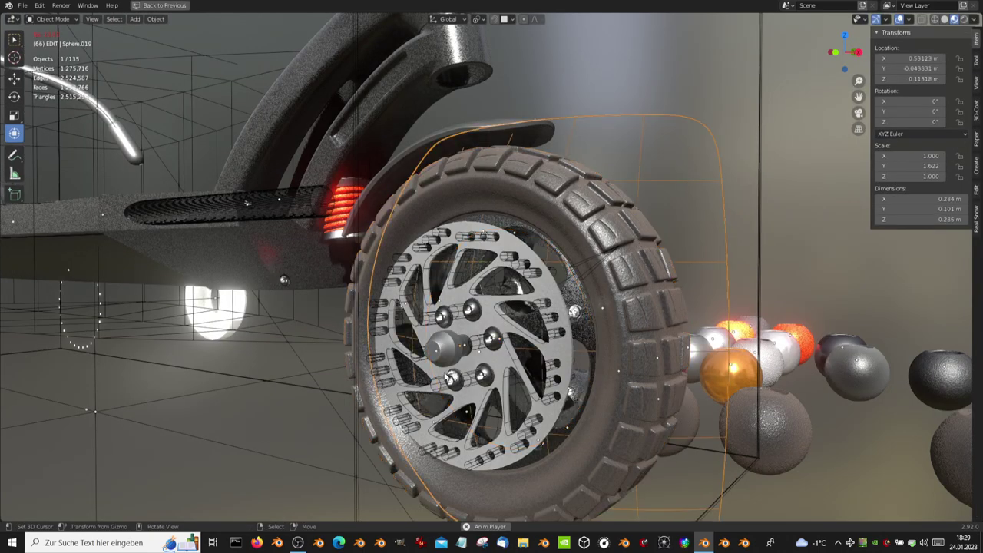
{"action": "middle_click_drag", "start_coordinate": [448, 375], "coordinate": [448, 374]}
{"action": "scroll", "coordinate": [443, 244], "scroll_direction": "down", "scroll_amount": 3}
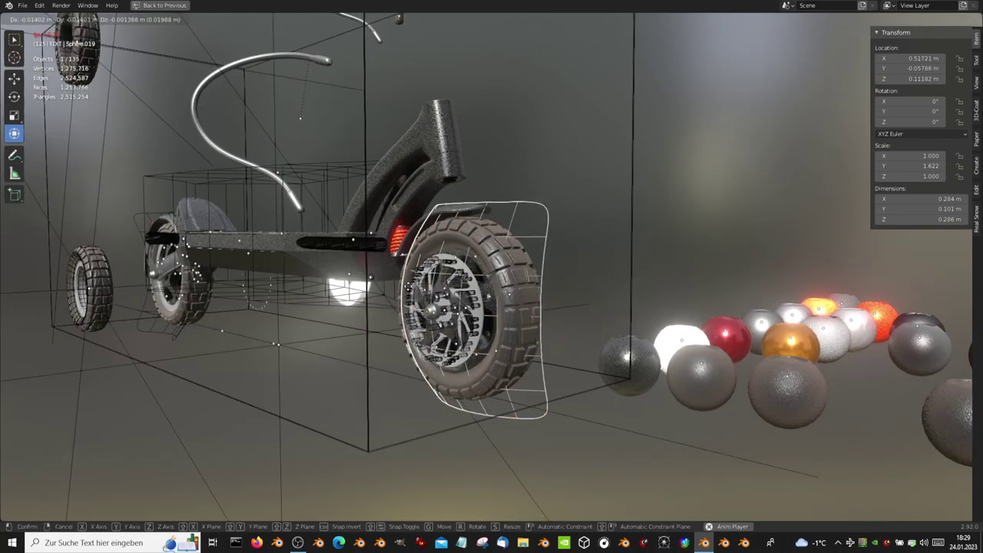
{"action": "scroll", "coordinate": [460, 303], "scroll_direction": "up", "scroll_amount": 3}
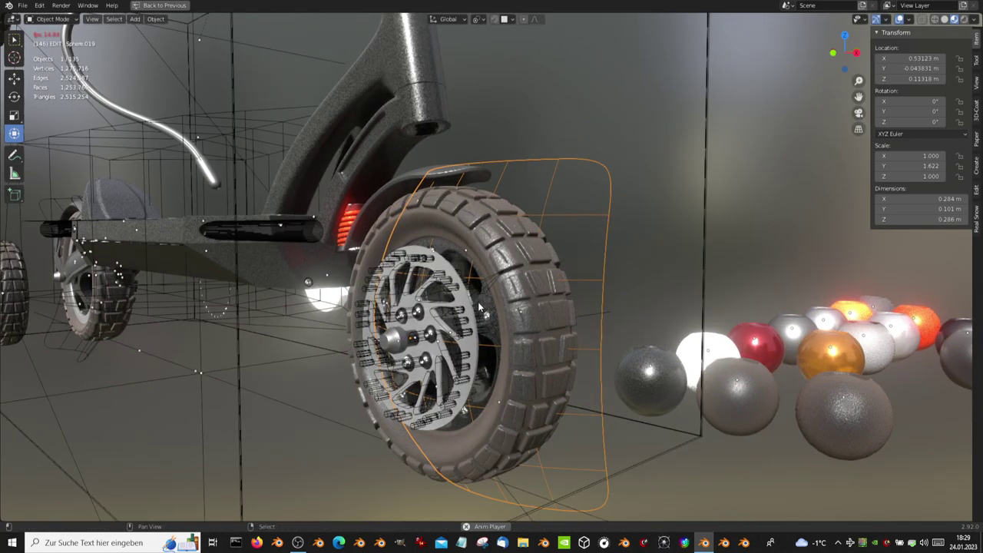
{"action": "left_click", "coordinate": [461, 312]}
{"action": "scroll", "coordinate": [479, 302], "scroll_direction": "up", "scroll_amount": 2}
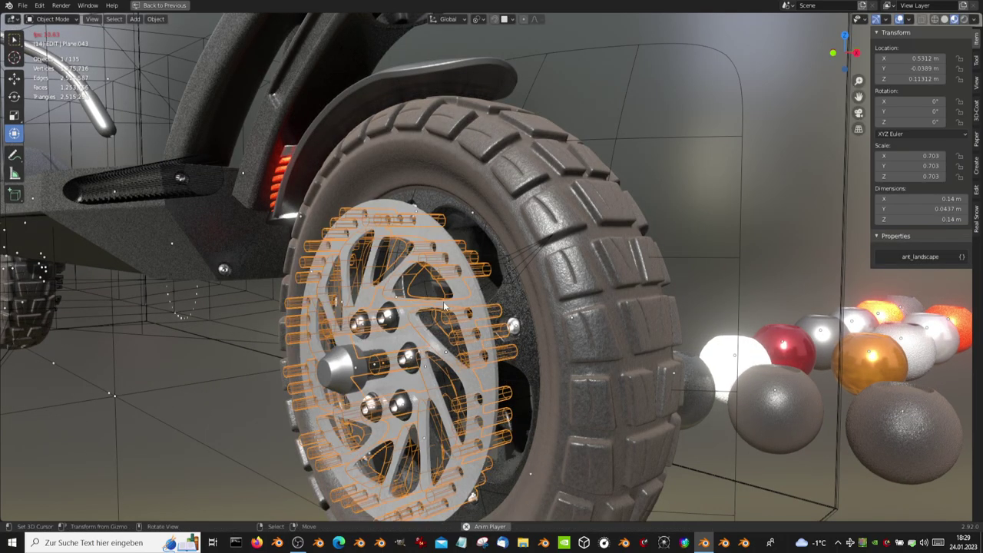
{"action": "mouse_move", "coordinate": [489, 302]}
{"action": "middle_mouse_down"}
{"action": "mouse_move", "coordinate": [491, 291]}
{"action": "mouse_move", "coordinate": [531, 286]}
{"action": "middle_mouse_up"}
{"action": "key", "text": "g"}
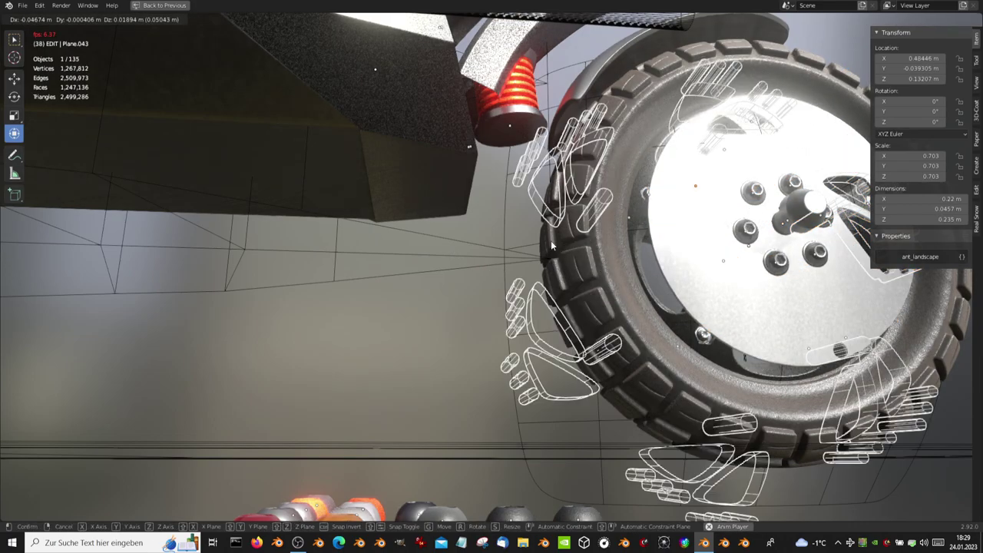
Cancel the move, then delete the hole-cutter pieces and the perforated brake disc
{"action": "right_click", "coordinate": [551, 240]}
{"action": "key", "text": "Delete"}
{"action": "middle_click_drag", "start_coordinate": [526, 252], "coordinate": [636, 299]}
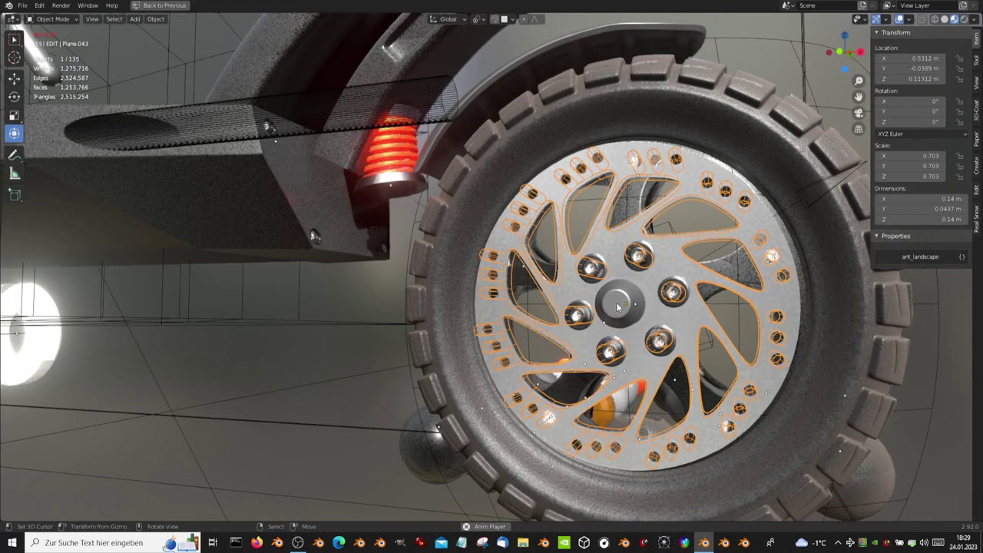
{"action": "left_click", "coordinate": [652, 294]}
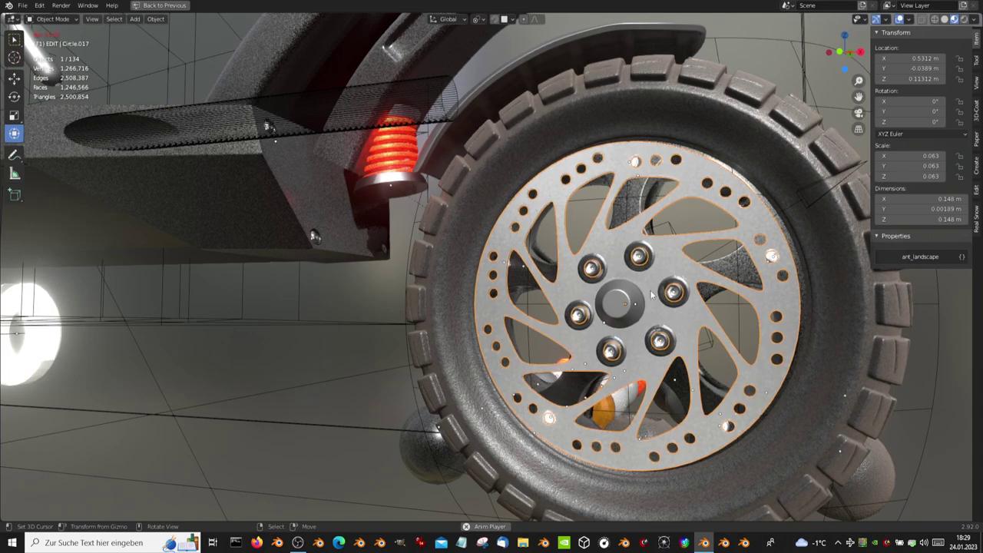
{"action": "key", "text": "Delete"}
Frame the black five-hole rim and select the wireframe fender cage
{"action": "left_click", "coordinate": [686, 270]}
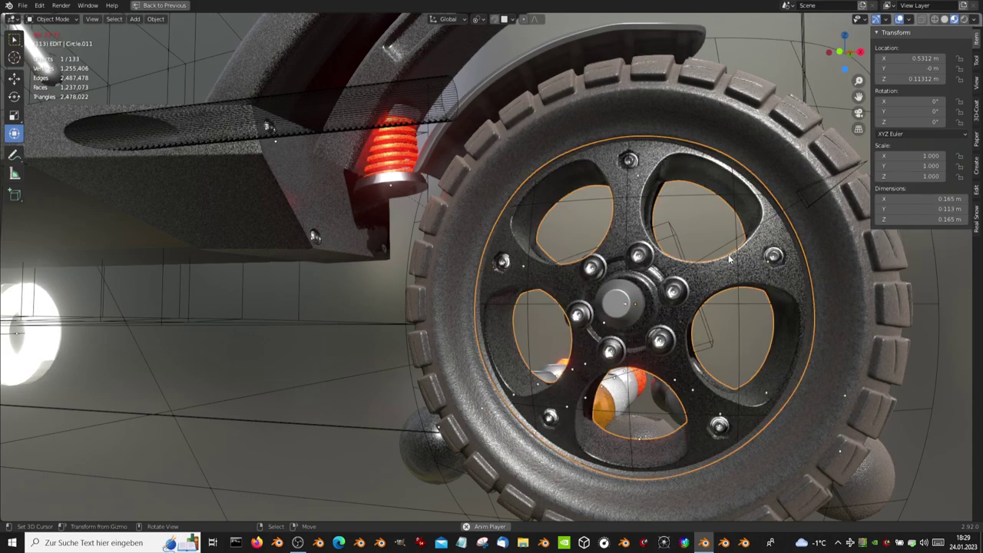
{"action": "key", "text": "KP_Decimal"}
{"action": "mouse_move", "coordinate": [728, 254]}
{"action": "middle_mouse_down"}
{"action": "mouse_move", "coordinate": [562, 281]}
{"action": "mouse_move", "coordinate": [651, 344]}
{"action": "mouse_move", "coordinate": [613, 164]}
{"action": "mouse_move", "coordinate": [482, 22]}
{"action": "middle_mouse_up"}
{"action": "scroll", "coordinate": [561, 281], "scroll_direction": "down", "scroll_amount": 3}
{"action": "left_click", "coordinate": [651, 345]}
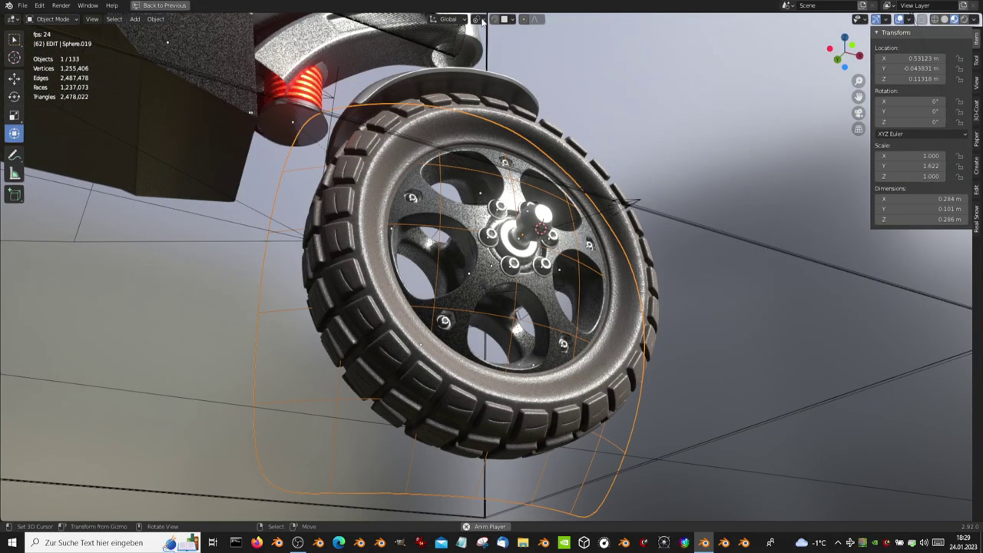
Set the pivot to Individual Origins and move the selected cage along Y
{"action": "left_click", "coordinate": [483, 21]}
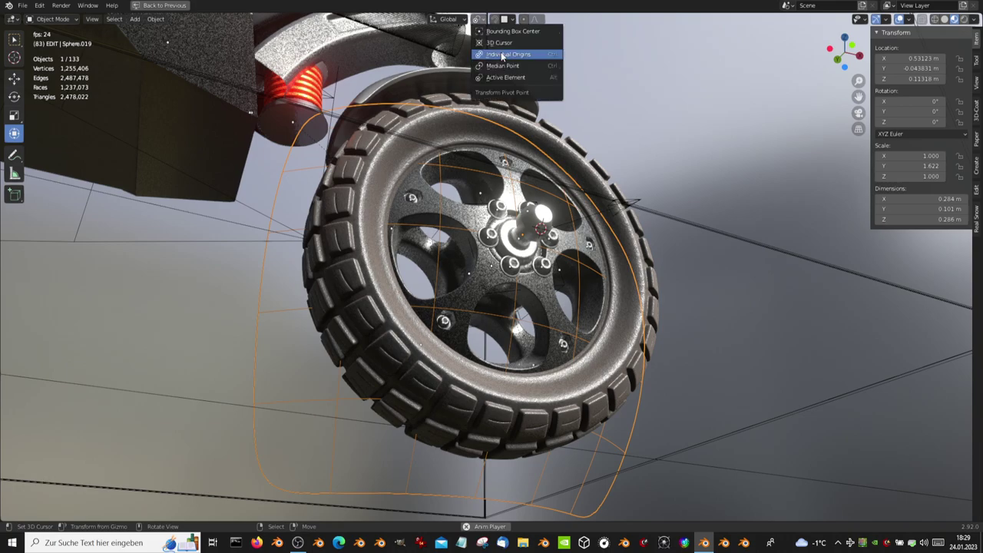
{"action": "left_click", "coordinate": [503, 55]}
{"action": "mouse_move", "coordinate": [503, 56]}
{"action": "middle_mouse_down"}
{"action": "mouse_move", "coordinate": [571, 208]}
{"action": "mouse_move", "coordinate": [539, 243]}
{"action": "middle_mouse_up"}
{"action": "key", "text": "g"}
{"action": "key", "text": "y"}
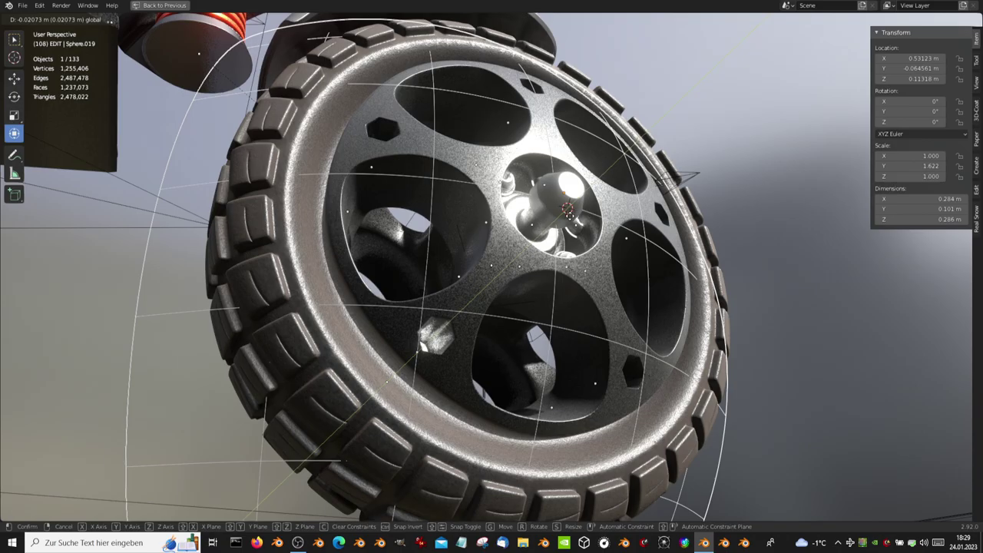
{"action": "left_click", "coordinate": [549, 225]}
{"action": "scroll", "coordinate": [548, 225], "scroll_direction": "up", "scroll_amount": 3}
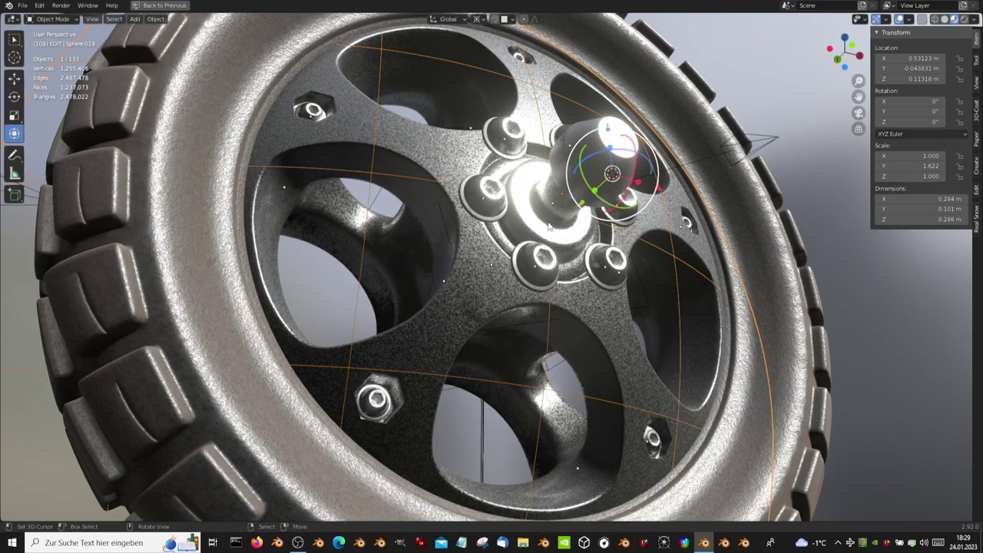
{"action": "middle_click_drag", "start_coordinate": [549, 225], "coordinate": [587, 294]}
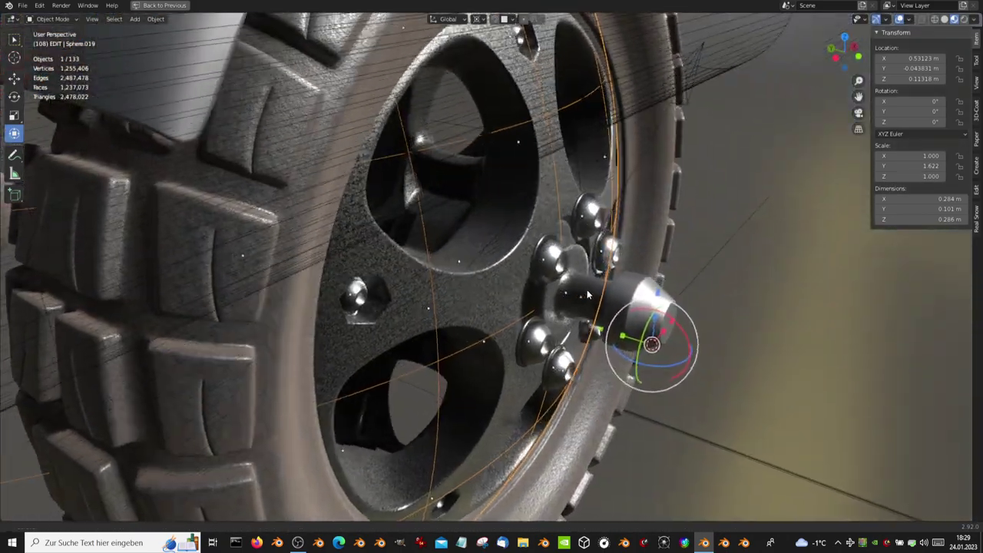
{"action": "scroll", "coordinate": [588, 294], "scroll_direction": "up", "scroll_amount": 2}
{"action": "scroll", "coordinate": [587, 294], "scroll_direction": "up", "scroll_amount": 1}
In Edit Mode, scale the hub vertices along Y and push them along Y
{"action": "key", "text": "Tab"}
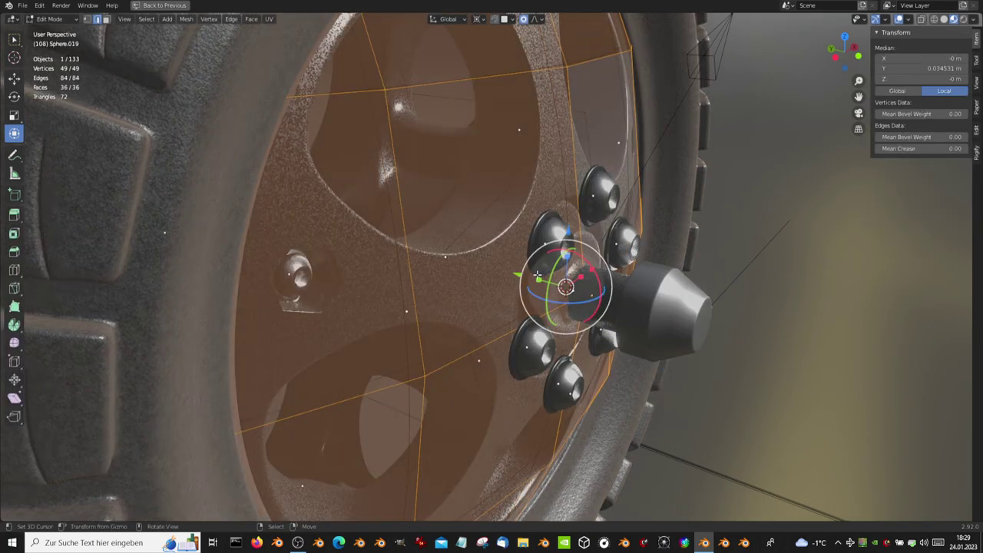
{"action": "key", "text": "s"}
{"action": "key", "text": "y"}
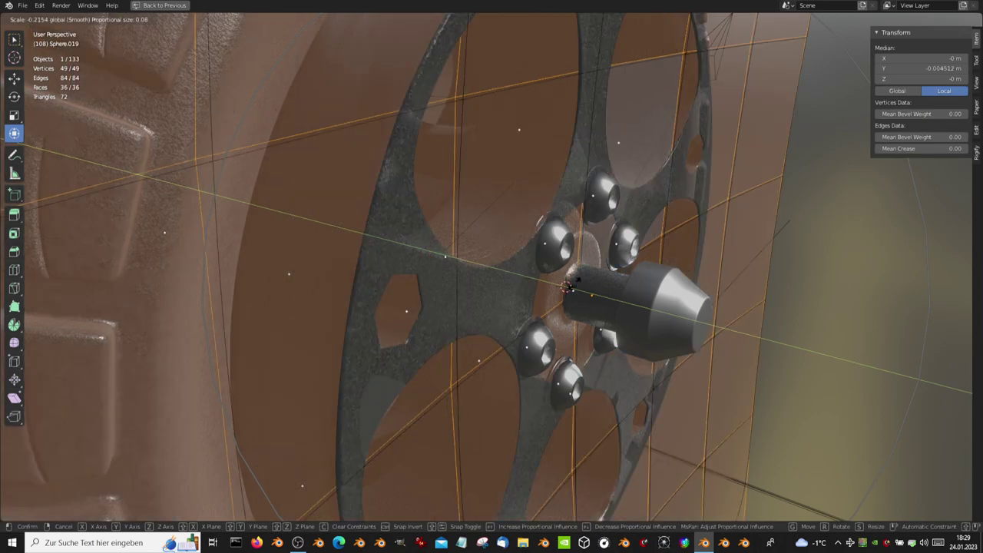
{"action": "left_click", "coordinate": [501, 265]}
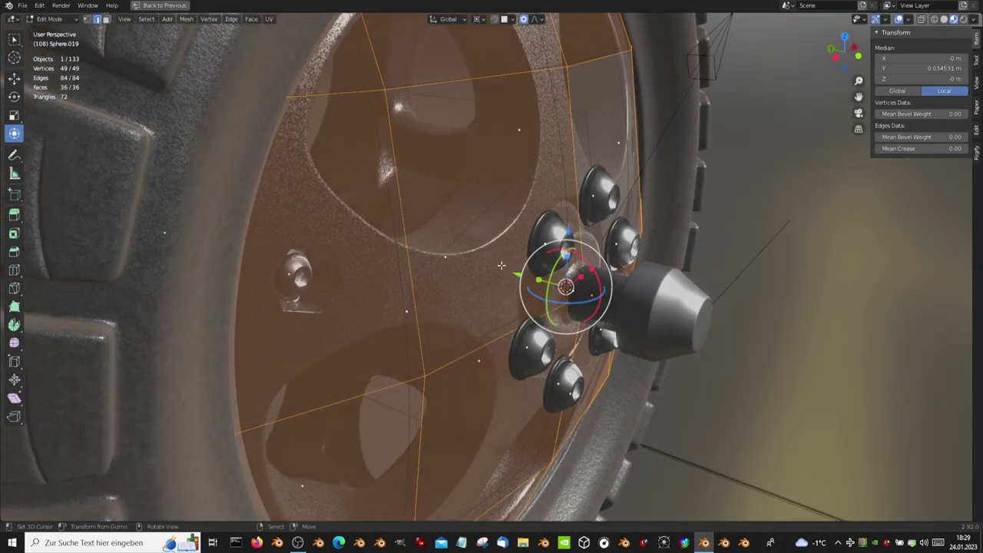
{"action": "key", "text": "g"}
{"action": "key", "text": "y"}
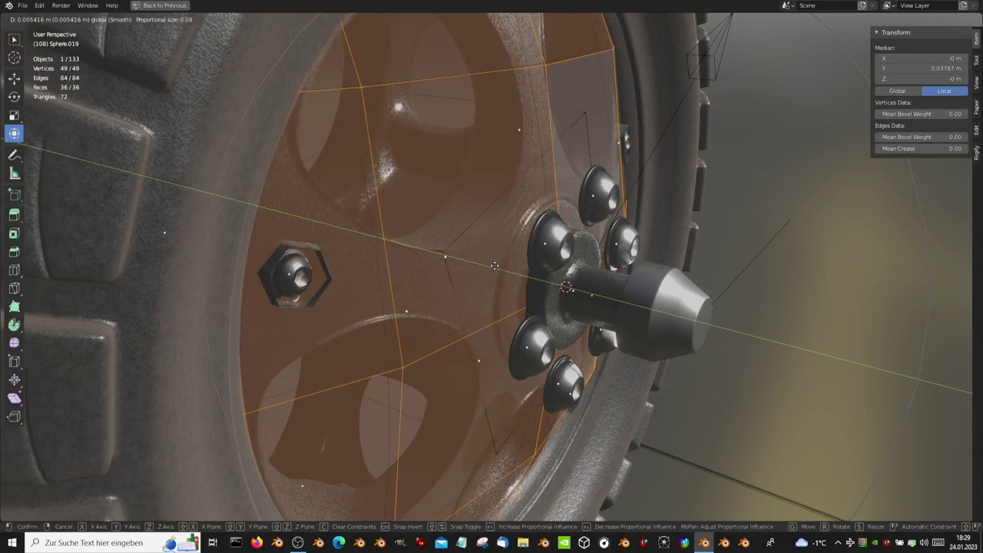
{"action": "left_click", "coordinate": [494, 266]}
{"action": "key", "text": "Tab"}
{"action": "middle_click_drag", "start_coordinate": [521, 273], "coordinate": [432, 207]}
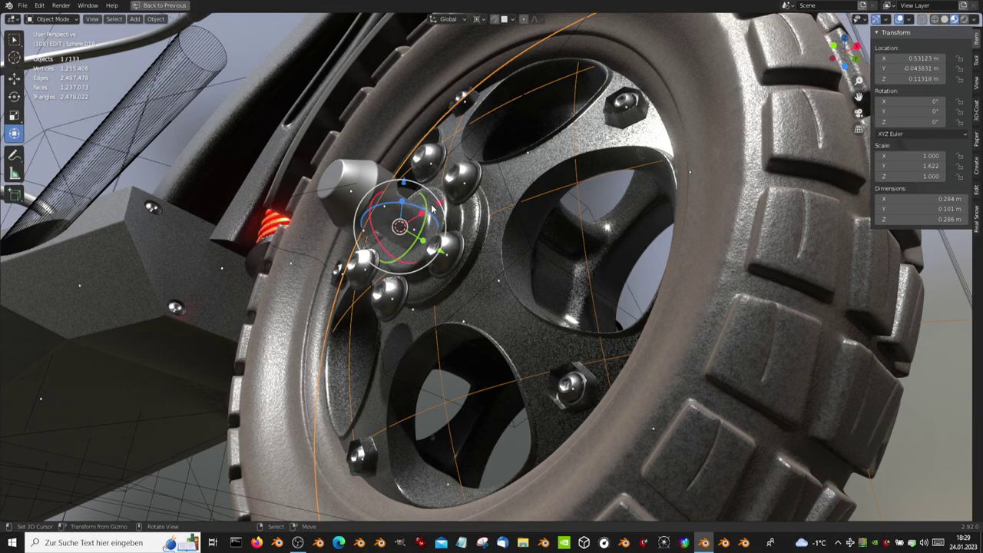
{"action": "key", "text": "Tab"}
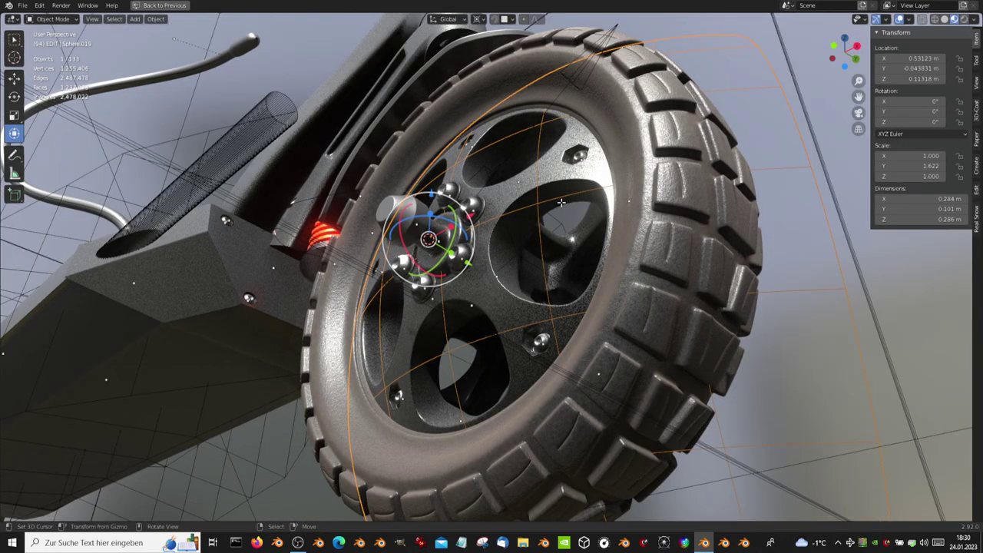
Move the rim's vertices with proportional falloff, then select the rim object
{"action": "key", "text": "Tab"}
{"action": "key", "text": "g"}
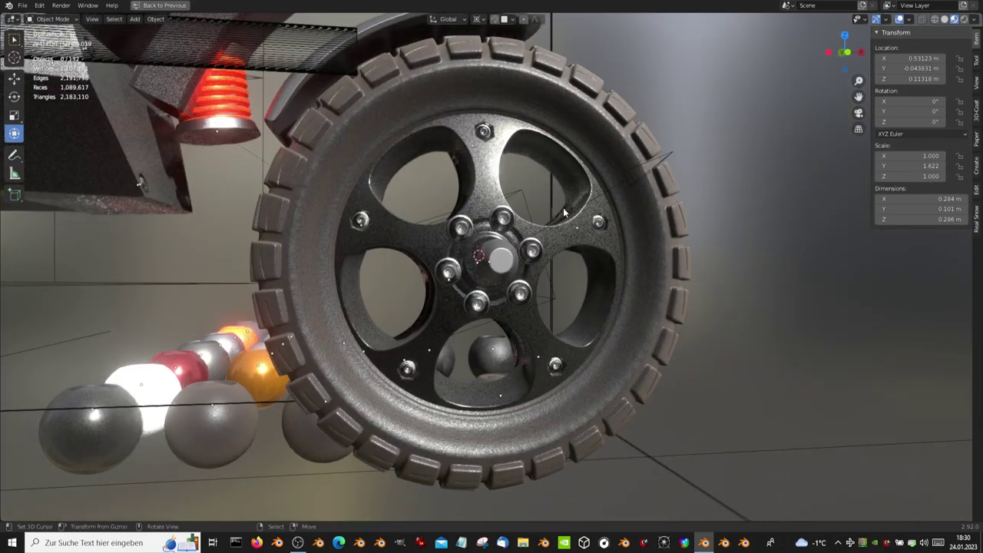
{"action": "left_click", "coordinate": [581, 206]}
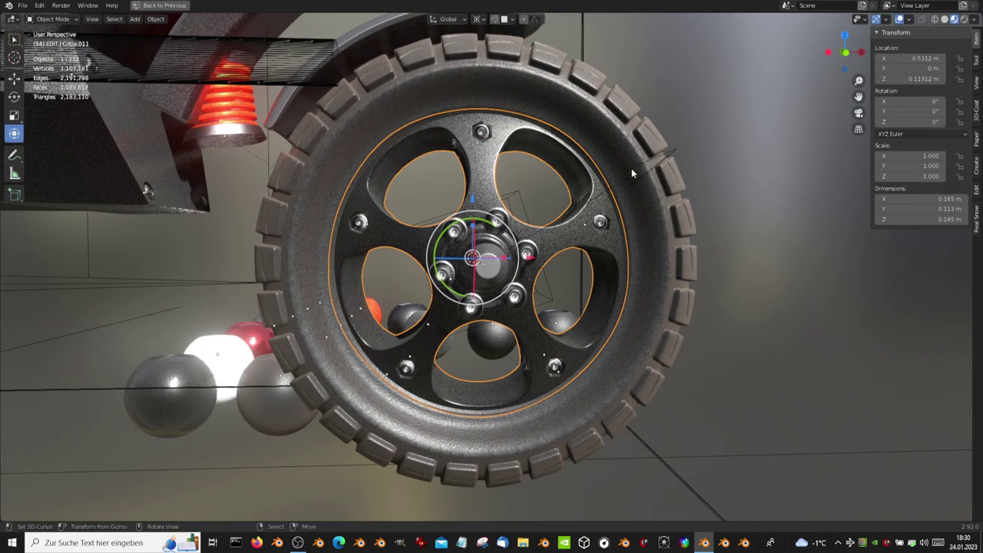
Test and cancel rotations on Empty029, leaving it at 59.9° on Y
{"action": "key", "text": "r"}
{"action": "key", "text": "r"}
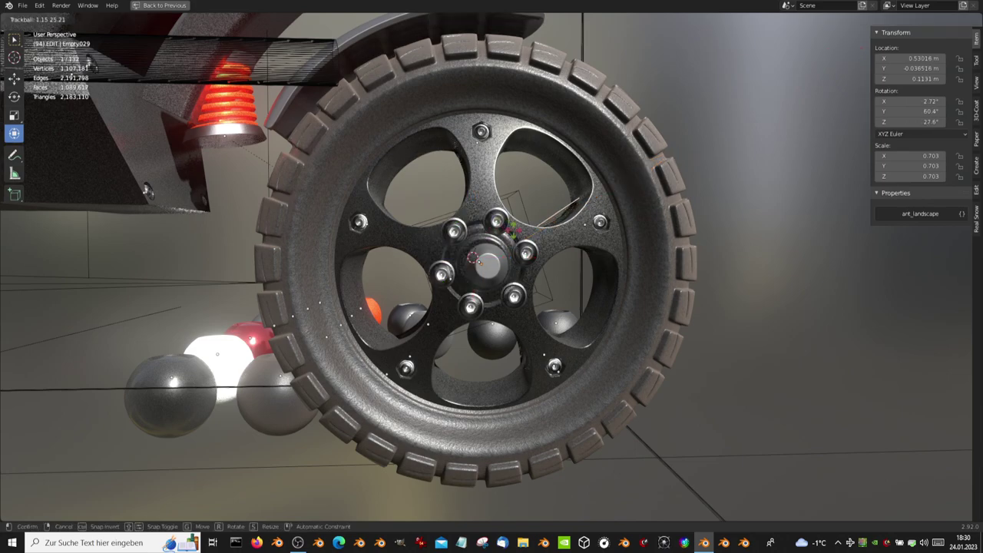
{"action": "key", "text": "Escape"}
{"action": "left_click_drag", "start_coordinate": [452, 224], "coordinate": [454, 230]}
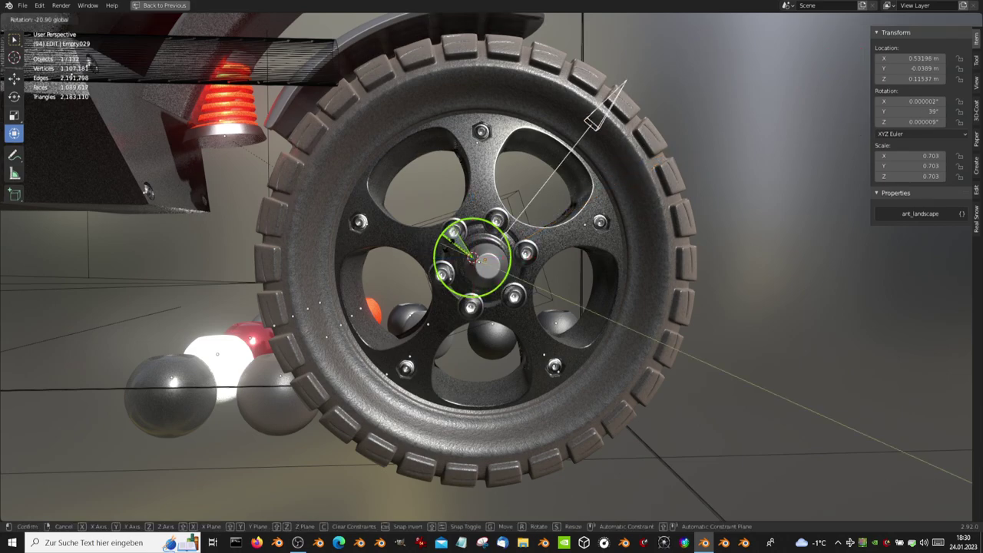
{"action": "key", "text": "Escape"}
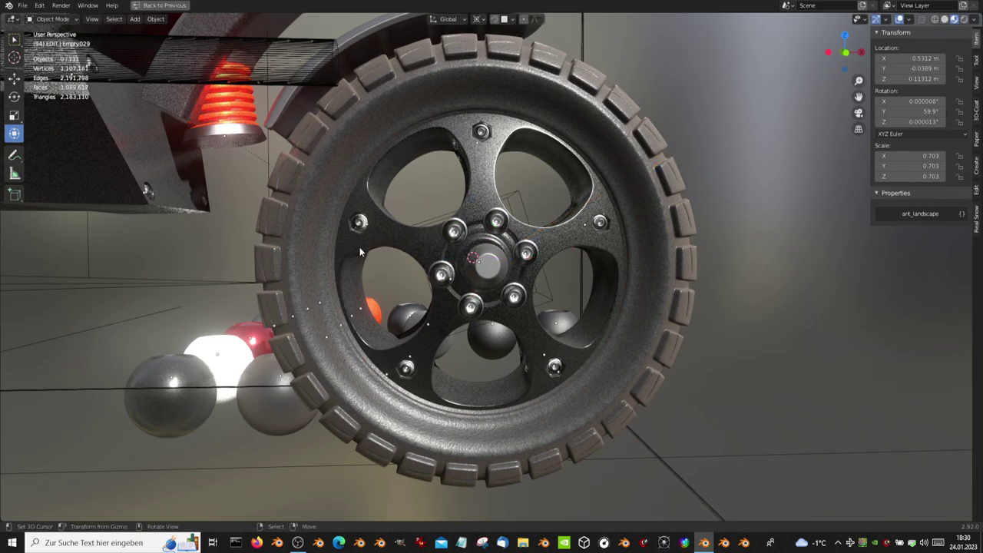
{"action": "middle_click_drag", "start_coordinate": [360, 247], "coordinate": [683, 217]}
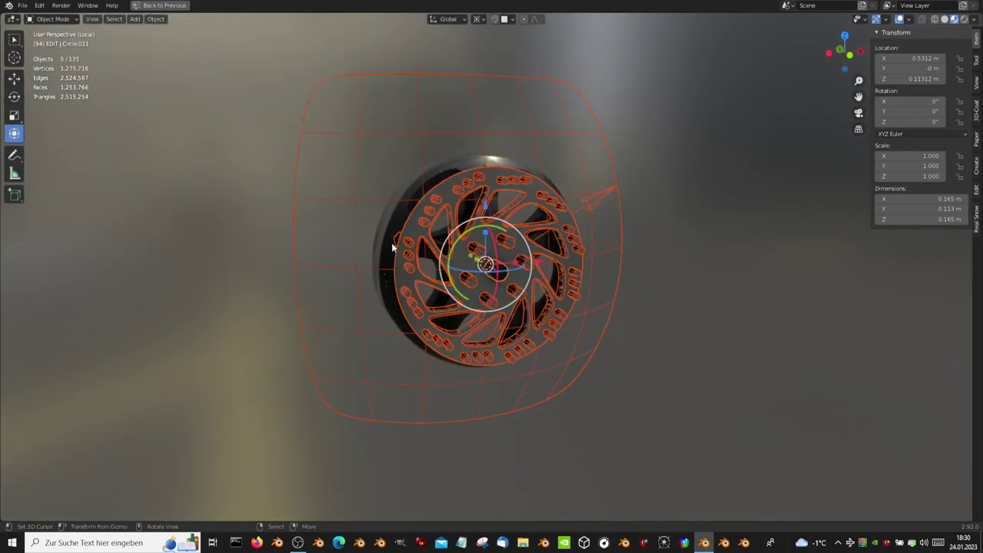
Select and frame the rim Circle.011, restoring the full layout with side panels
{"action": "left_click", "coordinate": [392, 243]}
{"action": "left_click", "coordinate": [452, 179]}
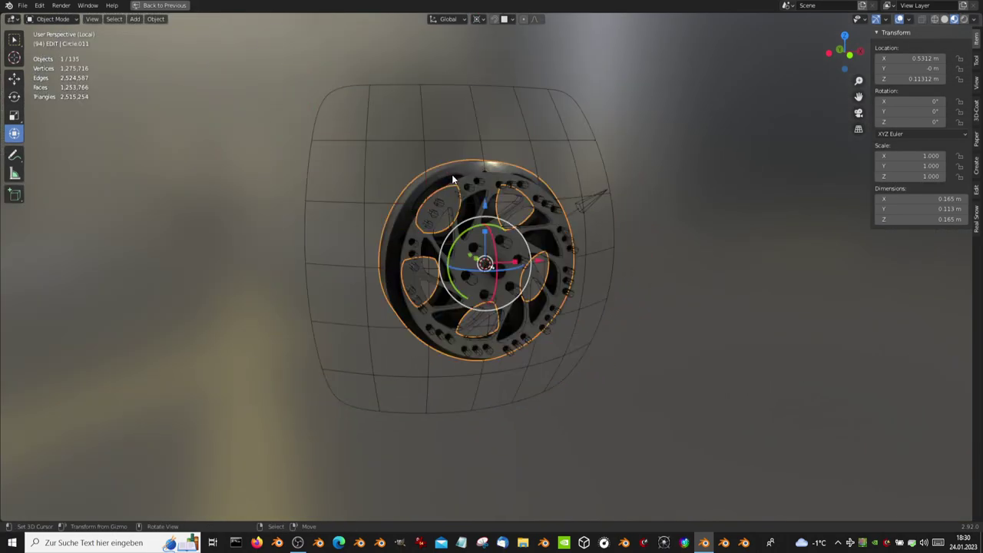
{"action": "key", "text": "KP_Decimal"}
{"action": "mouse_move", "coordinate": [453, 179]}
{"action": "middle_mouse_down"}
{"action": "mouse_move", "coordinate": [457, 154]}
{"action": "mouse_move", "coordinate": [439, 141]}
{"action": "middle_mouse_up"}
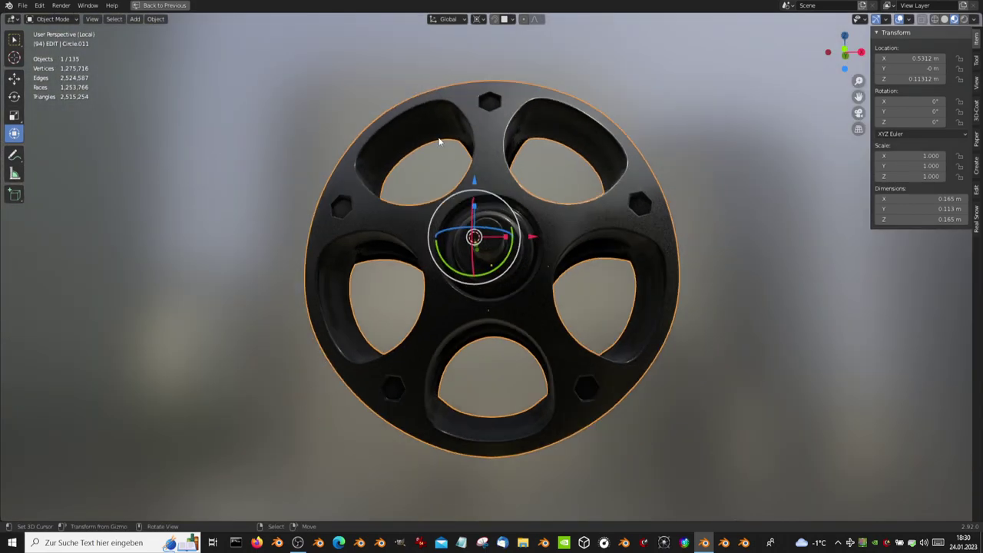
{"action": "key", "text": "ctrl+space"}
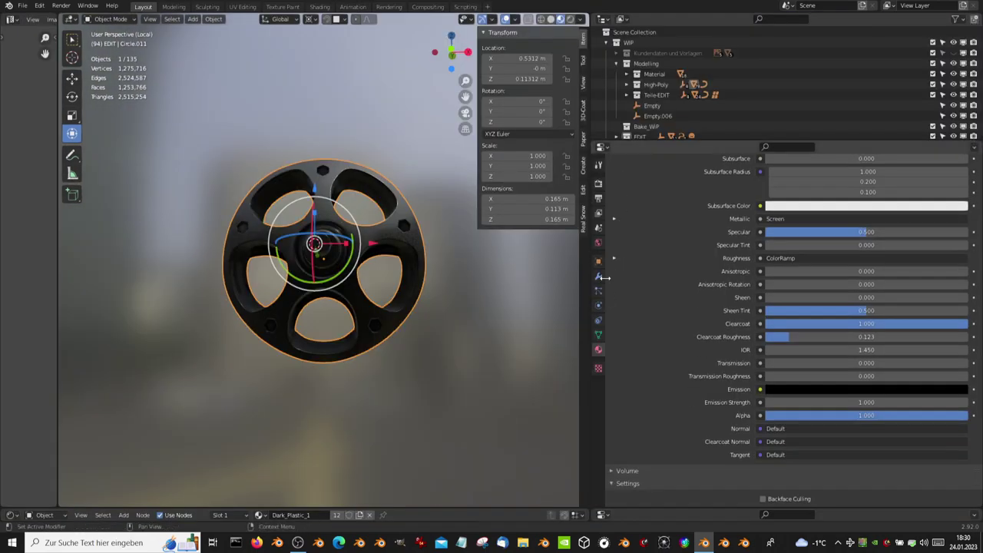
Toggle the rim's Array and Mirror viewport display to inspect the single T-shaped segment
{"action": "left_click", "coordinate": [599, 277]}
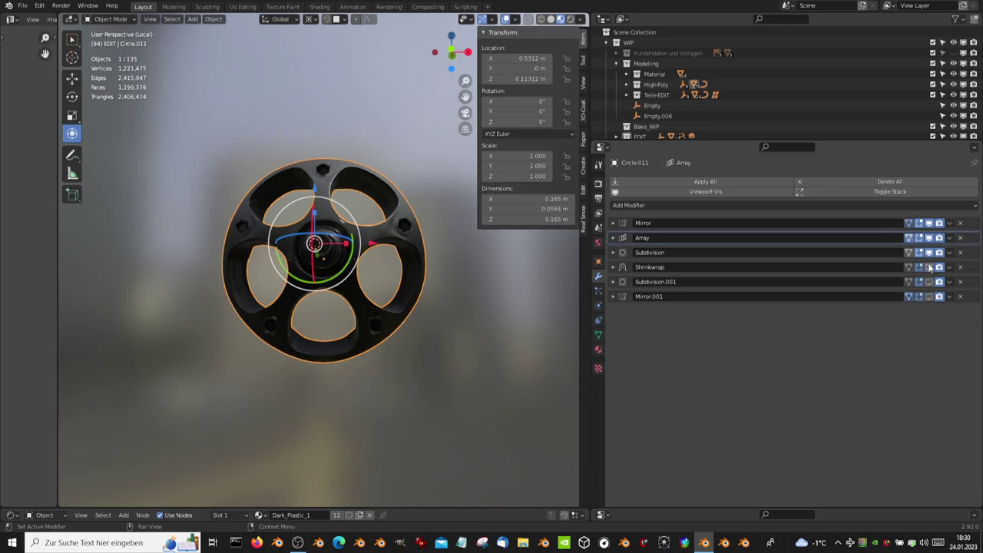
{"action": "left_click", "coordinate": [929, 239]}
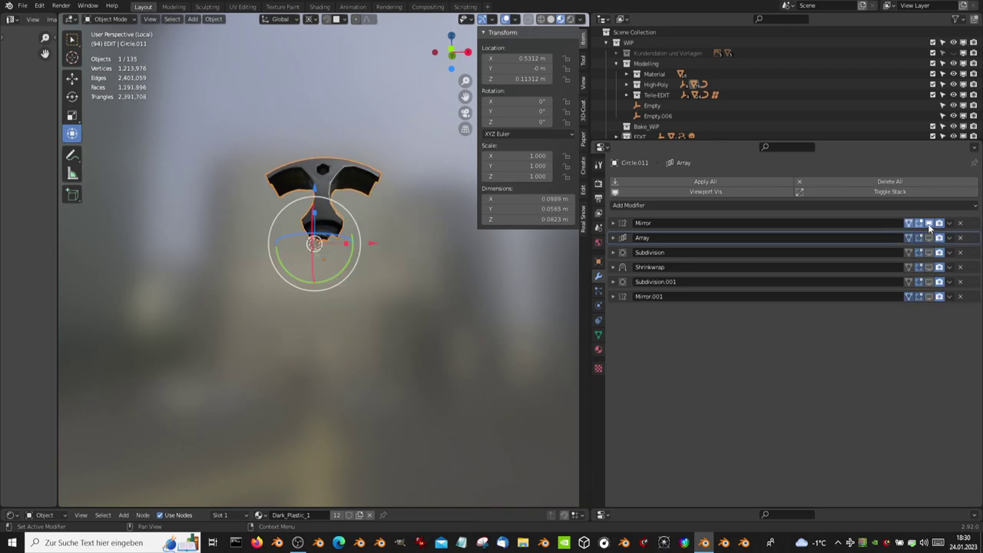
{"action": "left_click", "coordinate": [930, 223]}
{"action": "mouse_move", "coordinate": [234, 147]}
{"action": "middle_mouse_down"}
{"action": "mouse_move", "coordinate": [405, 275]}
{"action": "mouse_move", "coordinate": [428, 277]}
{"action": "mouse_move", "coordinate": [99, 277]}
{"action": "mouse_move", "coordinate": [156, 298]}
{"action": "middle_mouse_up"}
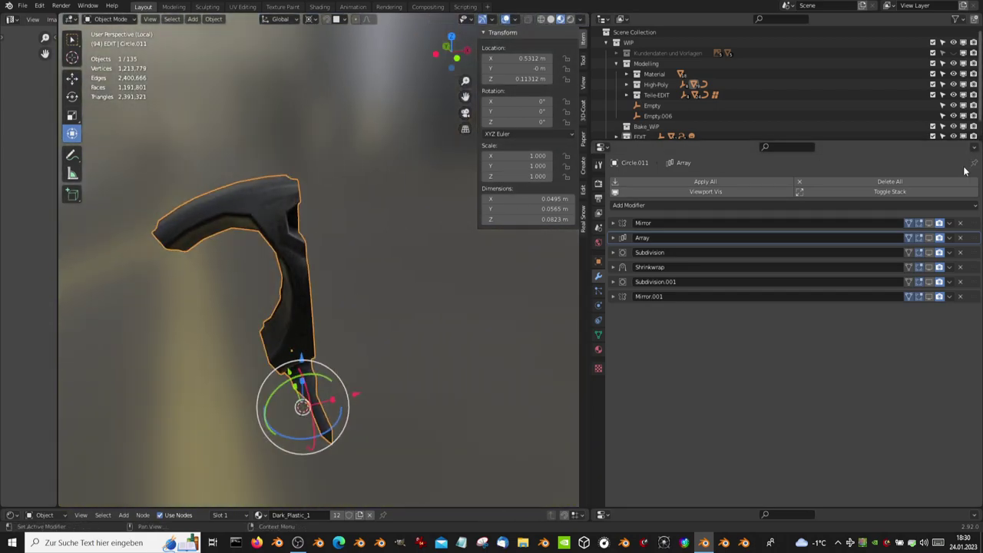
{"action": "left_click", "coordinate": [931, 239]}
{"action": "left_click", "coordinate": [930, 238]}
{"action": "left_click", "coordinate": [930, 223]}
{"action": "middle_click_drag", "start_coordinate": [407, 269], "coordinate": [217, 265]}
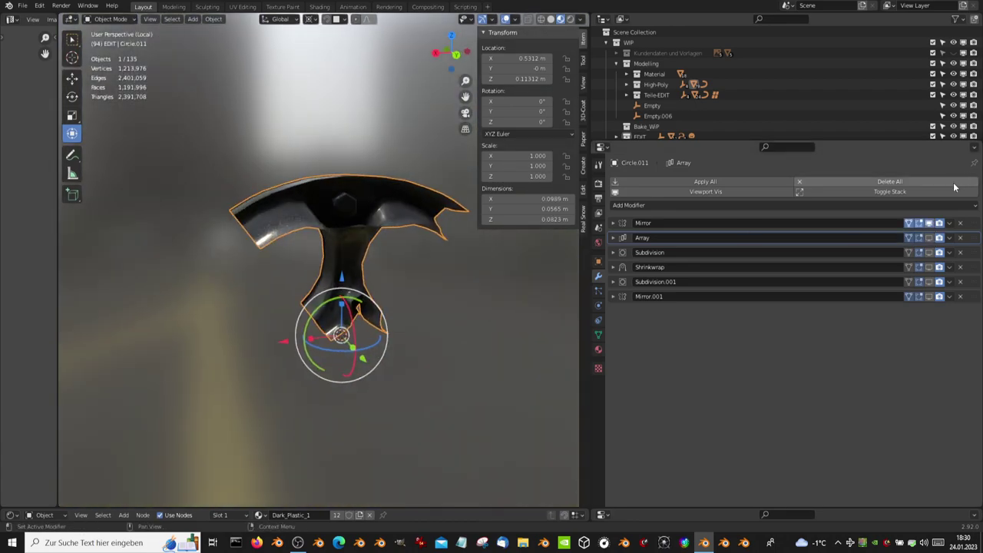
{"action": "left_click", "coordinate": [930, 238]}
Enable Subdivision, Shrinkwrap and Mirror.001 in the viewport, then exit local view
{"action": "middle_click_drag", "start_coordinate": [495, 303], "coordinate": [866, 264]}
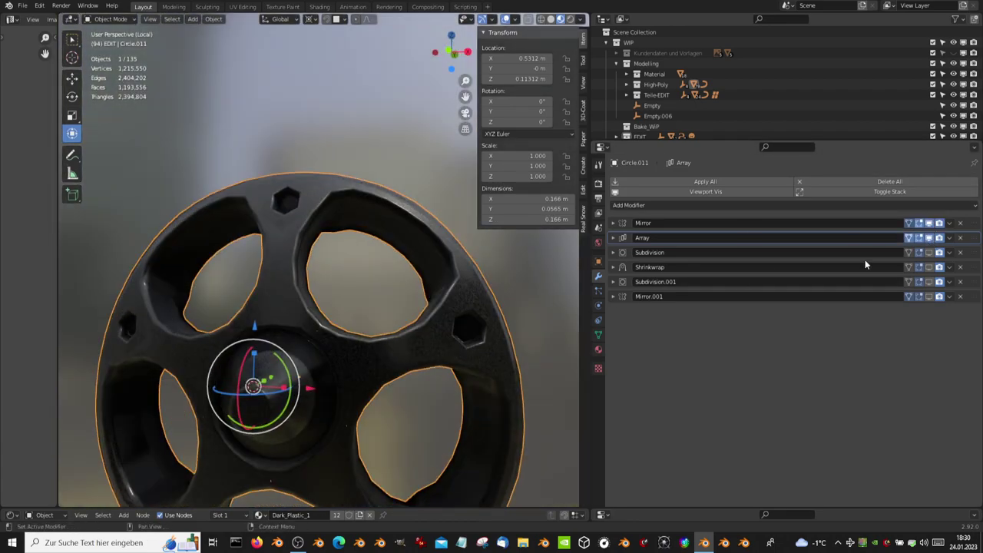
{"action": "left_click", "coordinate": [932, 253]}
{"action": "scroll", "coordinate": [393, 352], "scroll_direction": "down", "scroll_amount": 2}
{"action": "middle_click_drag", "start_coordinate": [393, 352], "coordinate": [914, 255]}
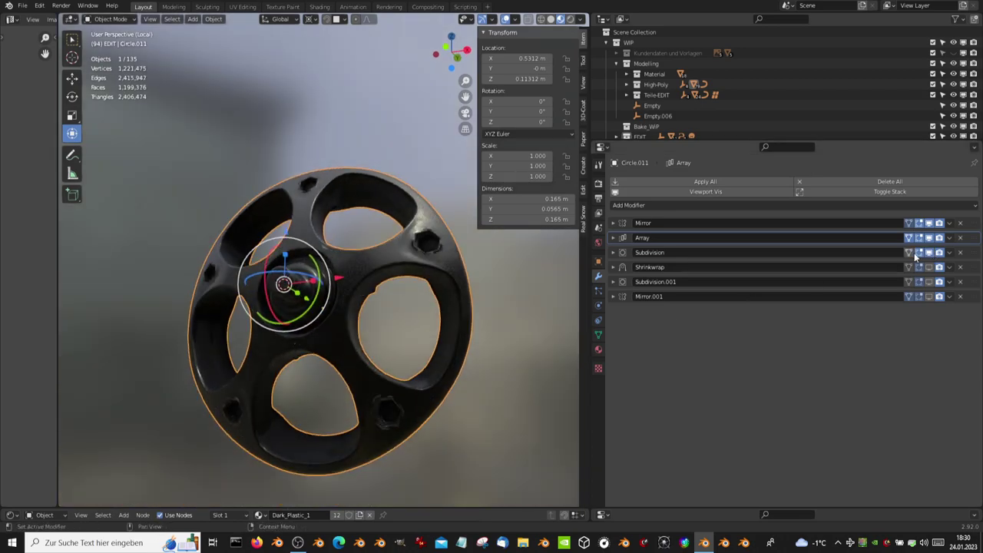
{"action": "left_click", "coordinate": [930, 267]}
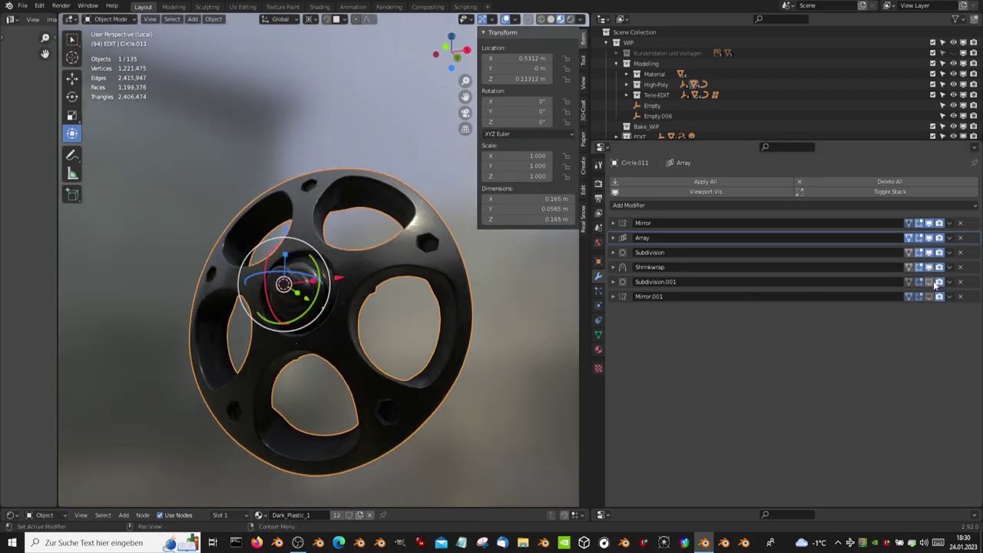
{"action": "left_click", "coordinate": [930, 298]}
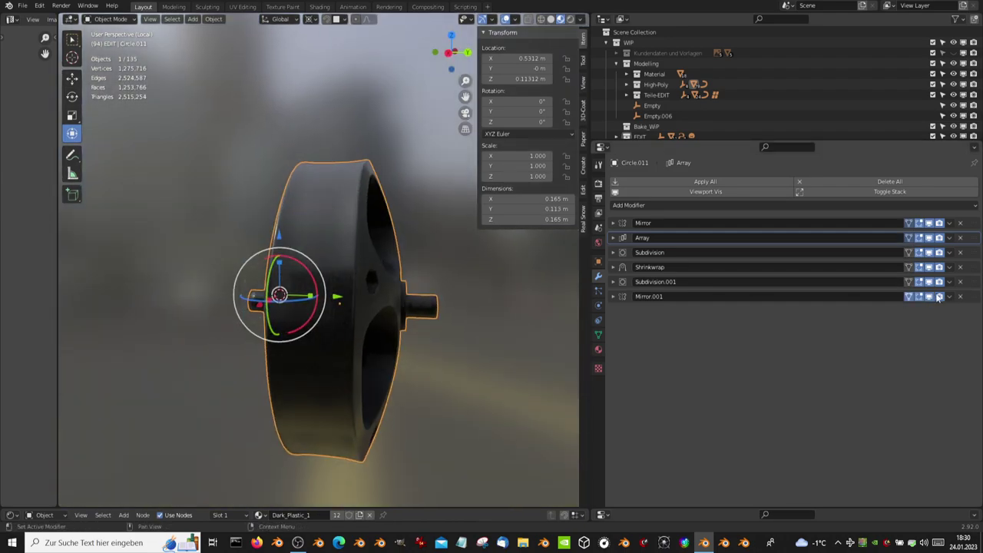
{"action": "mouse_move", "coordinate": [415, 253]}
{"action": "middle_mouse_down"}
{"action": "mouse_move", "coordinate": [392, 240]}
{"action": "mouse_move", "coordinate": [386, 203]}
{"action": "mouse_move", "coordinate": [435, 202]}
{"action": "mouse_move", "coordinate": [348, 244]}
{"action": "mouse_move", "coordinate": [400, 254]}
{"action": "mouse_move", "coordinate": [364, 262]}
{"action": "middle_mouse_up"}
{"action": "key", "text": "KP_Divide"}
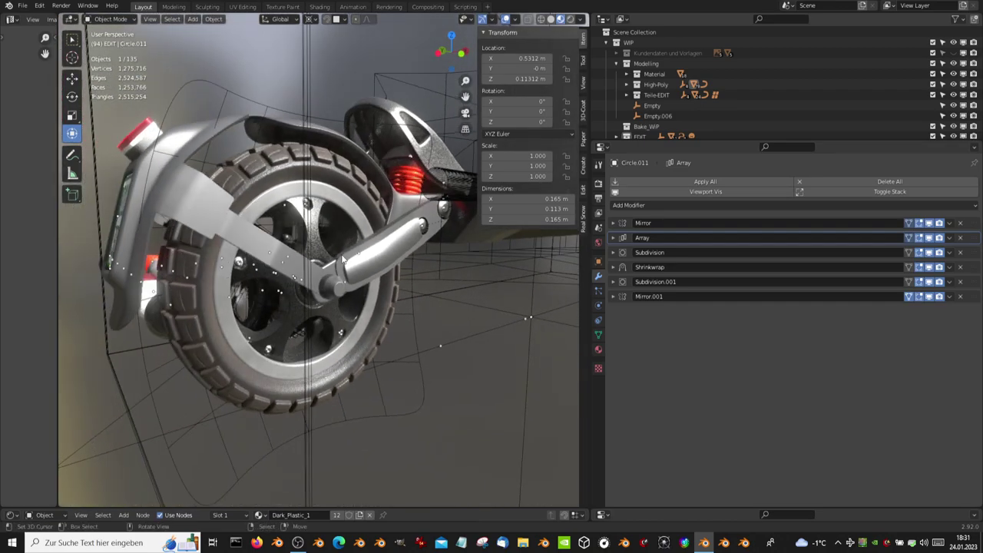
Select Circle.024, hide and collapse its Solidify modifier, then frame and isolate it
{"action": "left_click", "coordinate": [364, 261]}
{"action": "scroll", "coordinate": [364, 262], "scroll_direction": "up", "scroll_amount": 3}
{"action": "left_click", "coordinate": [383, 250]}
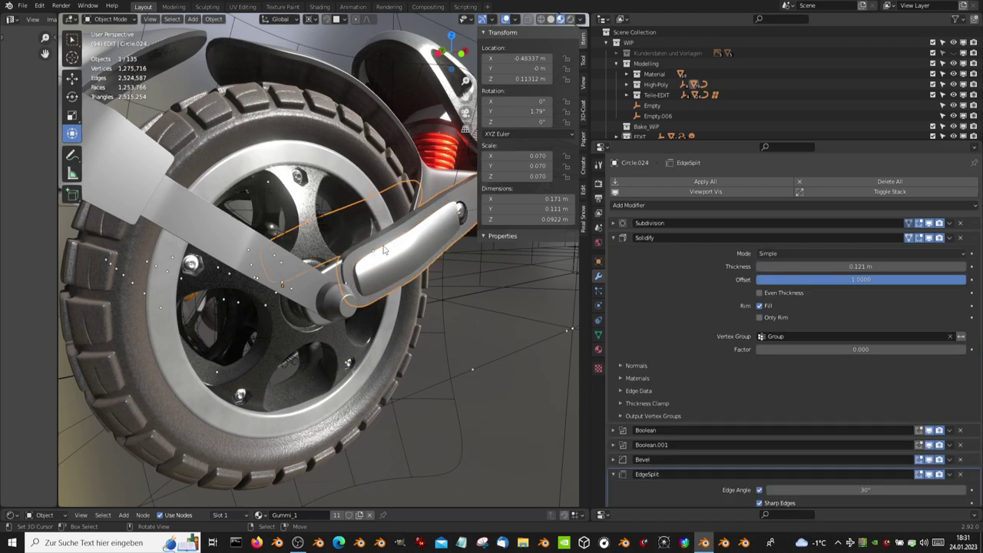
{"action": "left_click", "coordinate": [930, 238]}
{"action": "left_click", "coordinate": [620, 239]}
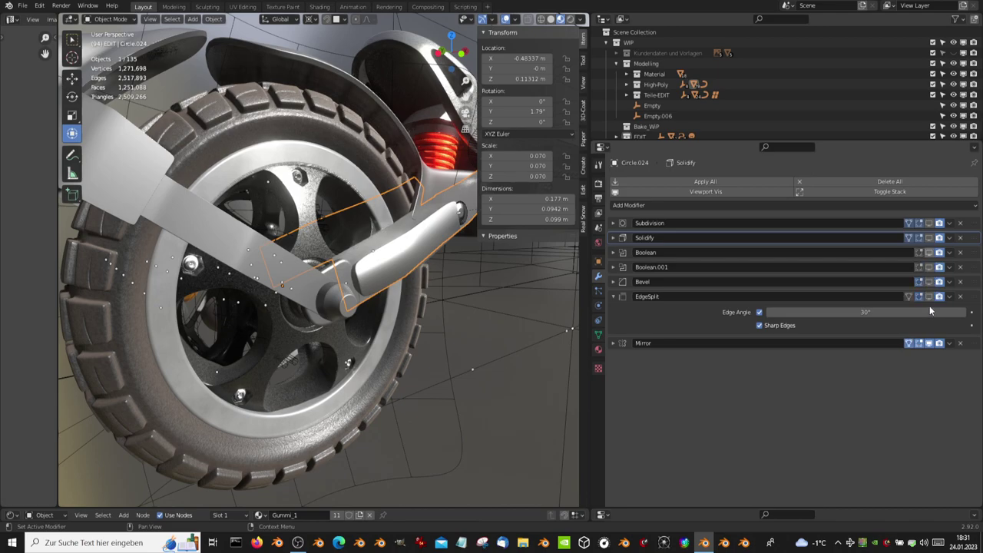
{"action": "key", "text": "KP_Decimal"}
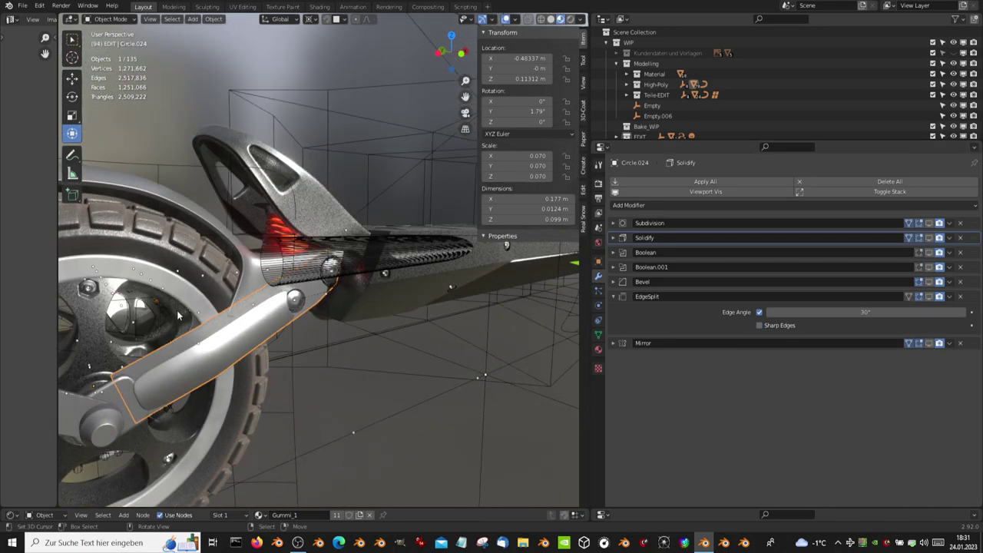
{"action": "key", "text": "KP_Divide"}
Show the part's Mirror and Solidify modifiers in the viewport, then leave local view
{"action": "middle_click_drag", "start_coordinate": [177, 310], "coordinate": [260, 255]}
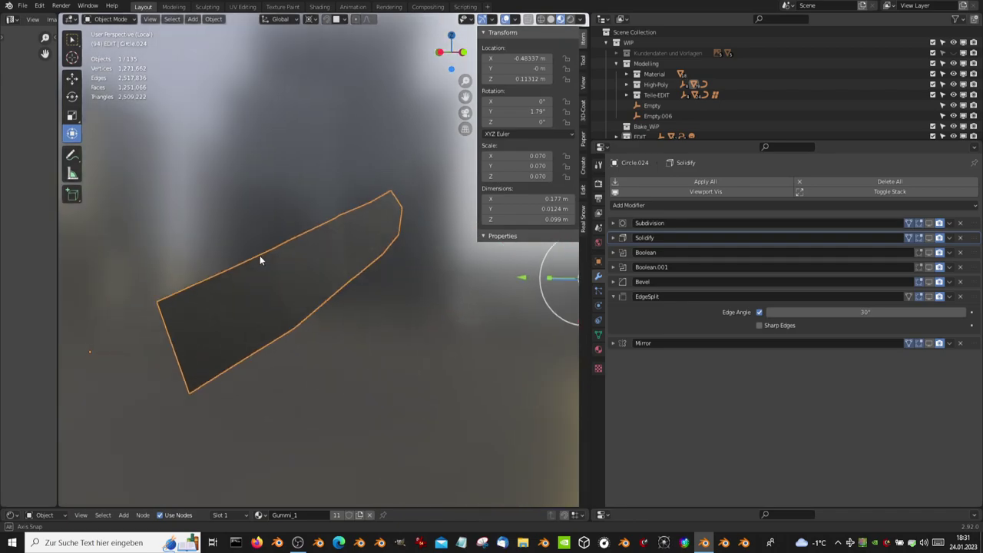
{"action": "left_click", "coordinate": [929, 343]}
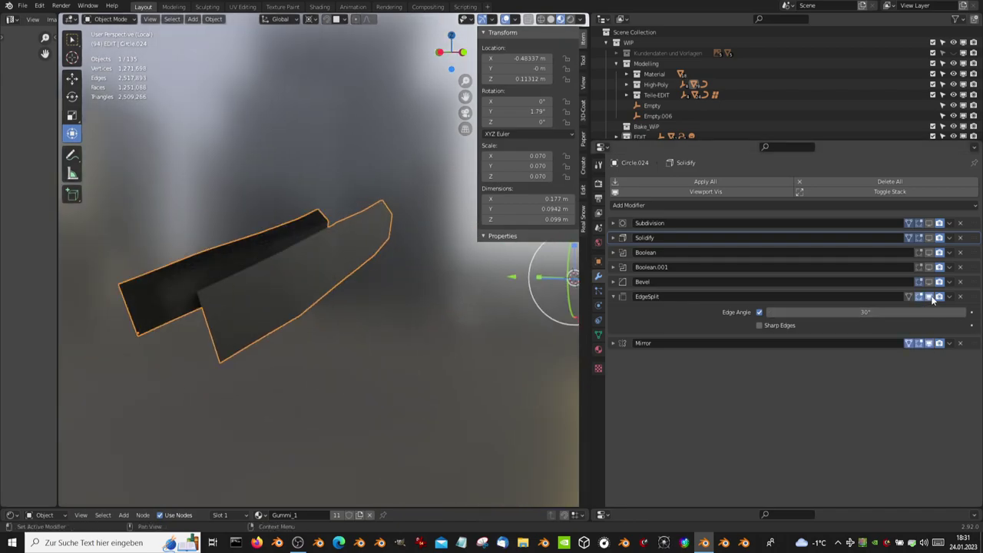
{"action": "left_click", "coordinate": [929, 238]}
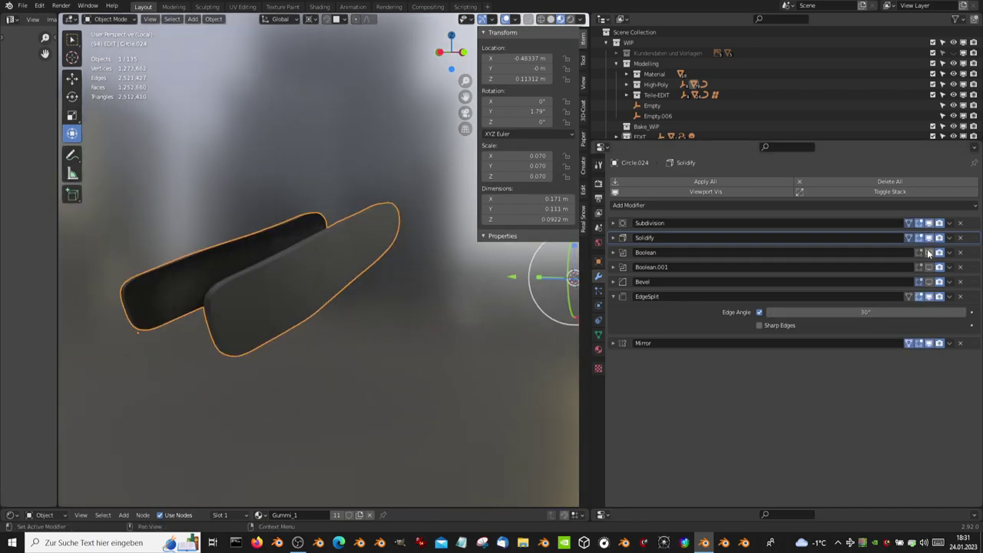
{"action": "middle_click_drag", "start_coordinate": [550, 298], "coordinate": [288, 325]}
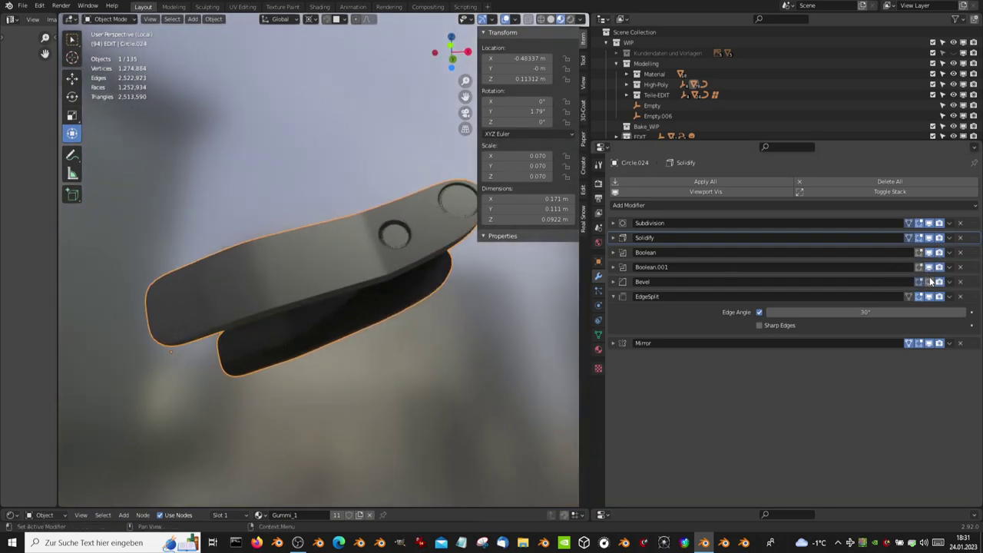
{"action": "scroll", "coordinate": [318, 252], "scroll_direction": "down", "scroll_amount": 2}
{"action": "middle_click_drag", "start_coordinate": [318, 252], "coordinate": [365, 267]}
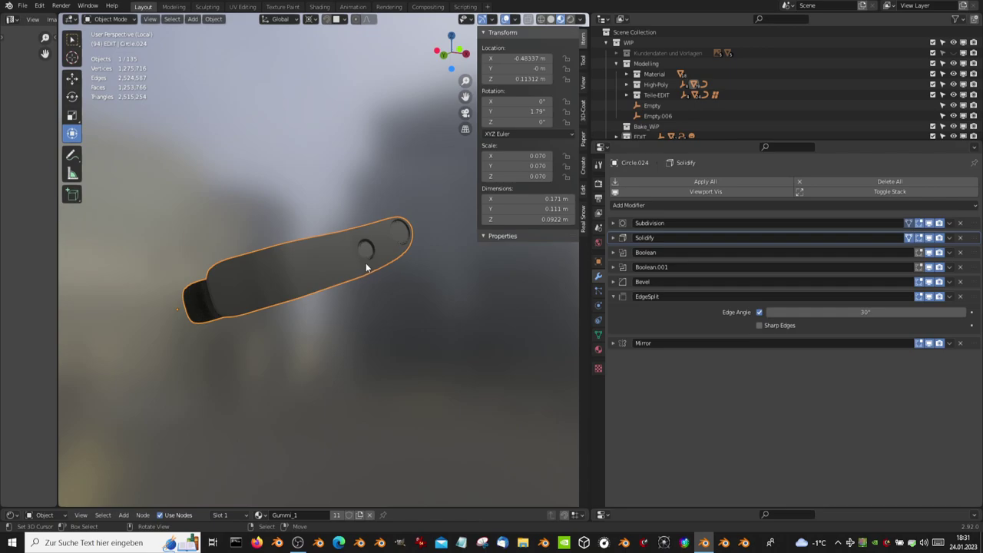
{"action": "scroll", "coordinate": [366, 263], "scroll_direction": "down", "scroll_amount": 2}
{"action": "key", "text": "KP_Divide"}
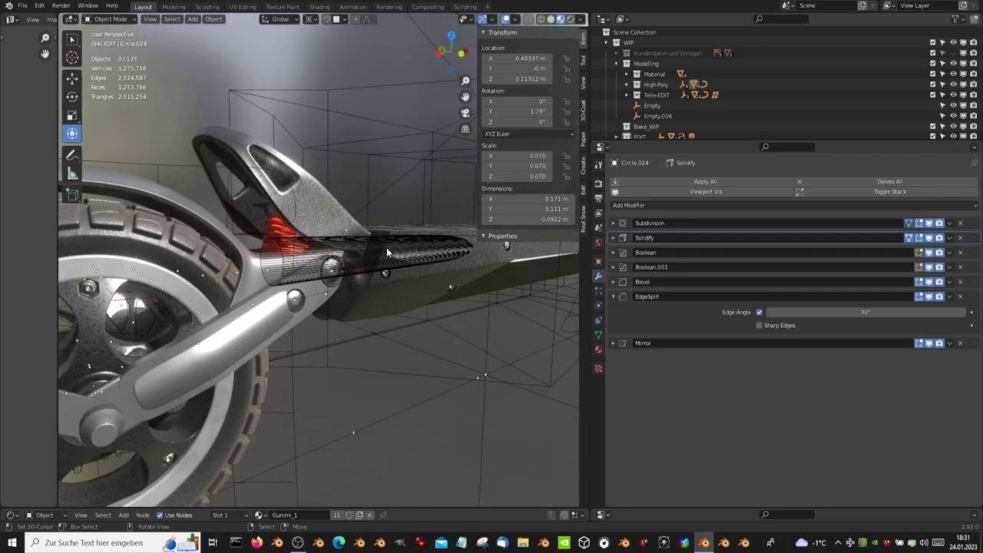
Delete the stray long cylinder Cylinder.001 under the deck
{"action": "left_click", "coordinate": [314, 257]}
{"action": "scroll", "coordinate": [315, 257], "scroll_direction": "up", "scroll_amount": 3}
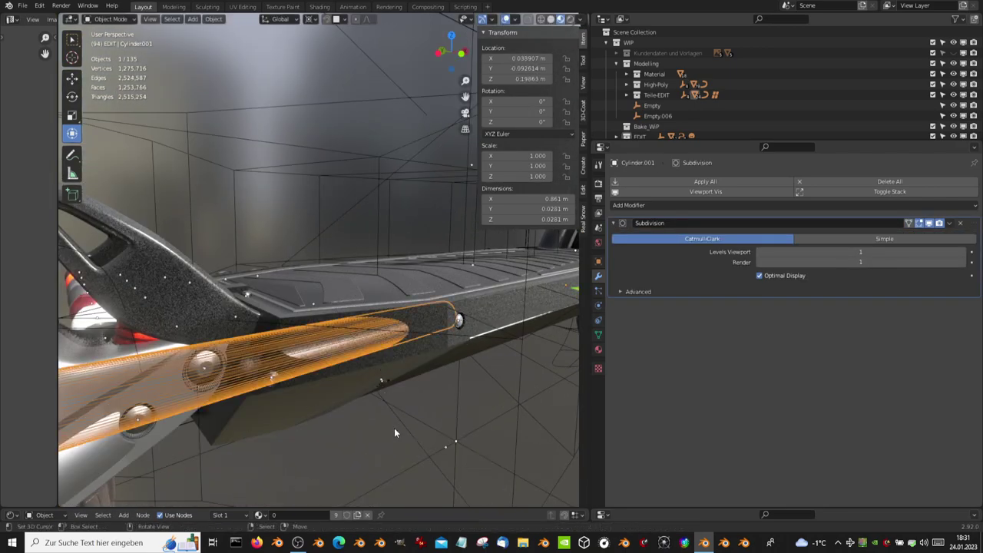
{"action": "mouse_move", "coordinate": [394, 428]}
{"action": "middle_mouse_down"}
{"action": "mouse_move", "coordinate": [406, 390]}
{"action": "mouse_move", "coordinate": [412, 405]}
{"action": "middle_mouse_up"}
{"action": "key", "text": "g"}
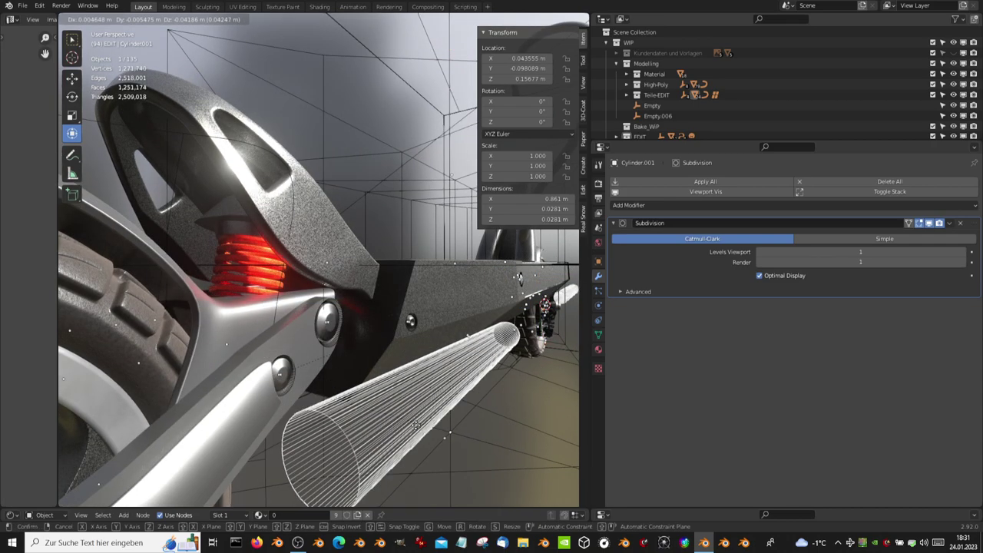
{"action": "left_click", "coordinate": [409, 347]}
{"action": "key", "text": "Delete"}
{"action": "mouse_move", "coordinate": [421, 319]}
{"action": "middle_mouse_down"}
{"action": "mouse_move", "coordinate": [380, 290]}
{"action": "mouse_move", "coordinate": [374, 232]}
{"action": "mouse_move", "coordinate": [401, 253]}
{"action": "mouse_move", "coordinate": [409, 335]}
{"action": "middle_mouse_up"}
On swing arm Plane.013, toggle the Boolean, Edge Split and Bevel previews off, then back on
{"action": "left_click", "coordinate": [409, 335]}
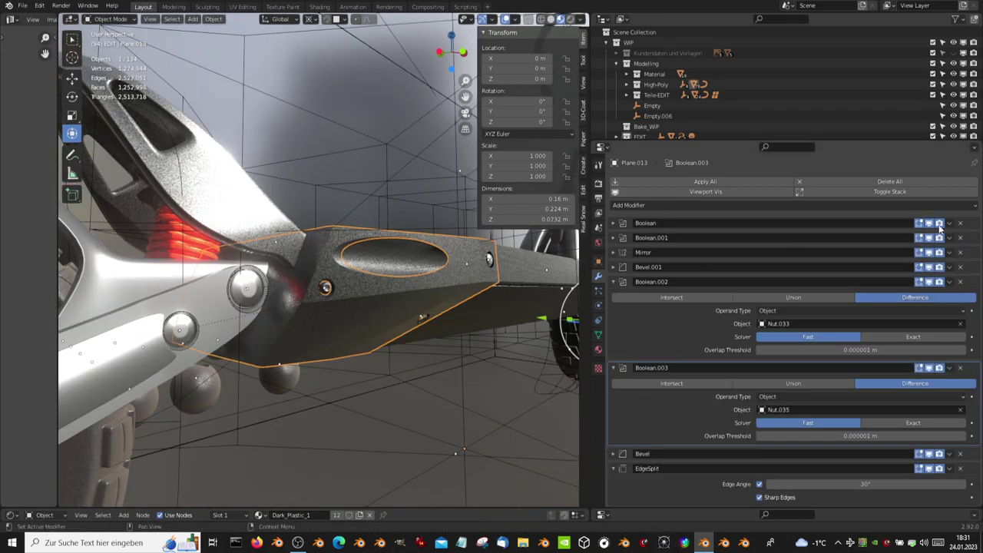
{"action": "left_click", "coordinate": [614, 282]}
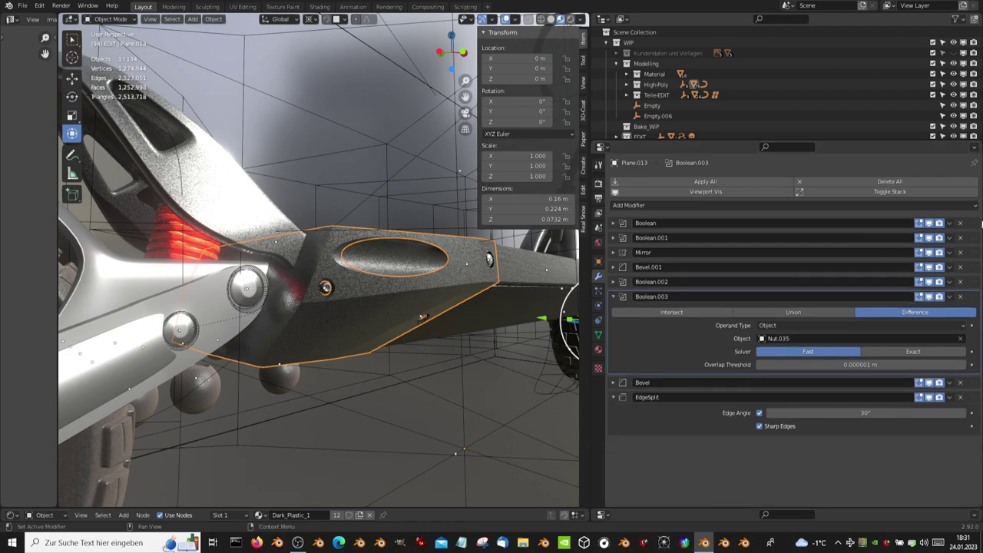
{"action": "left_click", "coordinate": [614, 297]}
{"action": "left_click", "coordinate": [931, 223]}
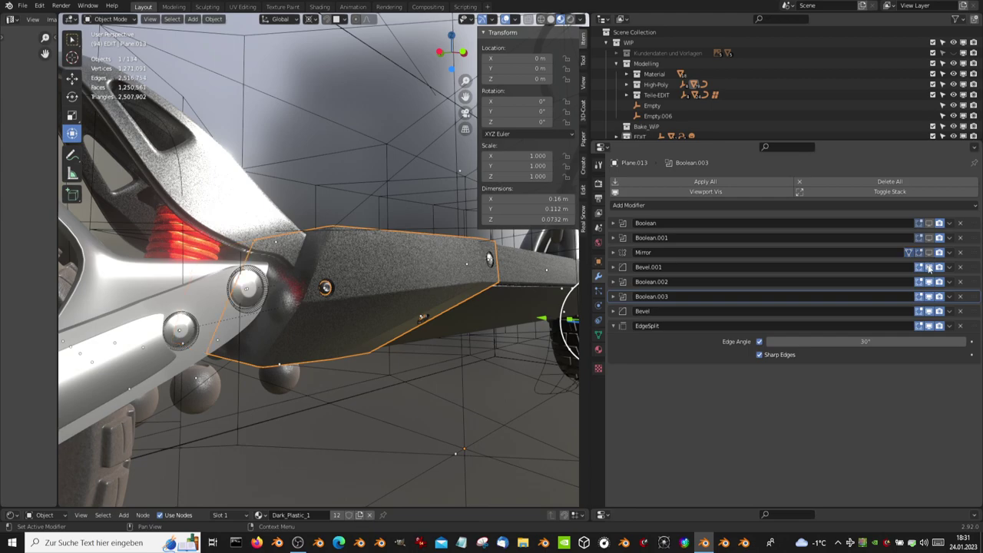
{"action": "left_click", "coordinate": [930, 325]}
{"action": "left_click", "coordinate": [930, 328]}
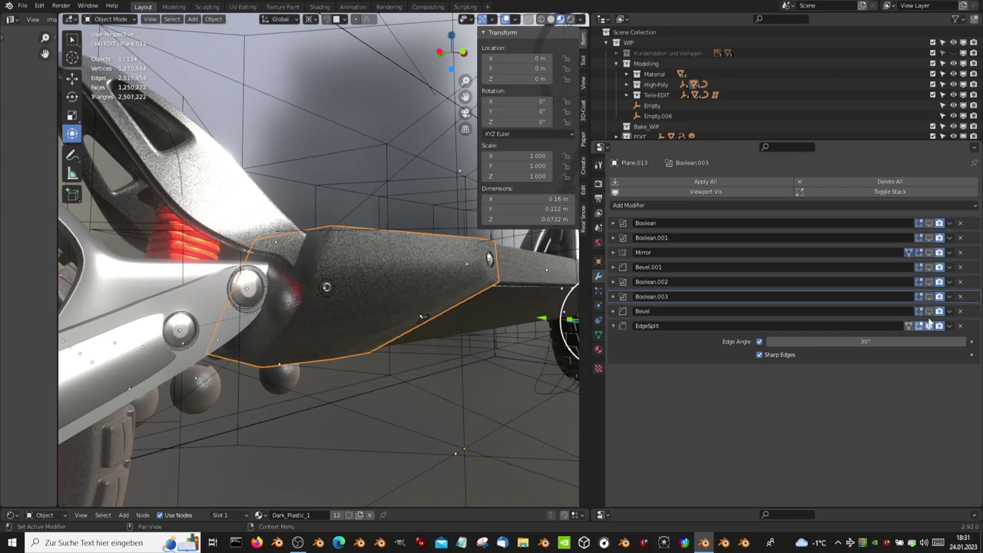
{"action": "left_click", "coordinate": [929, 311]}
{"action": "left_click", "coordinate": [929, 311]}
{"action": "left_click", "coordinate": [929, 297]}
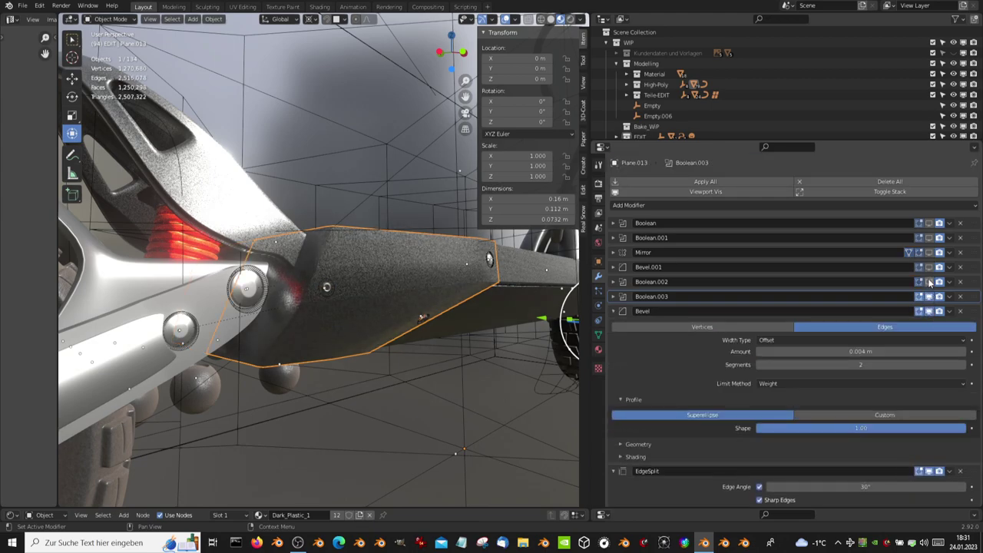
{"action": "left_click", "coordinate": [929, 282]}
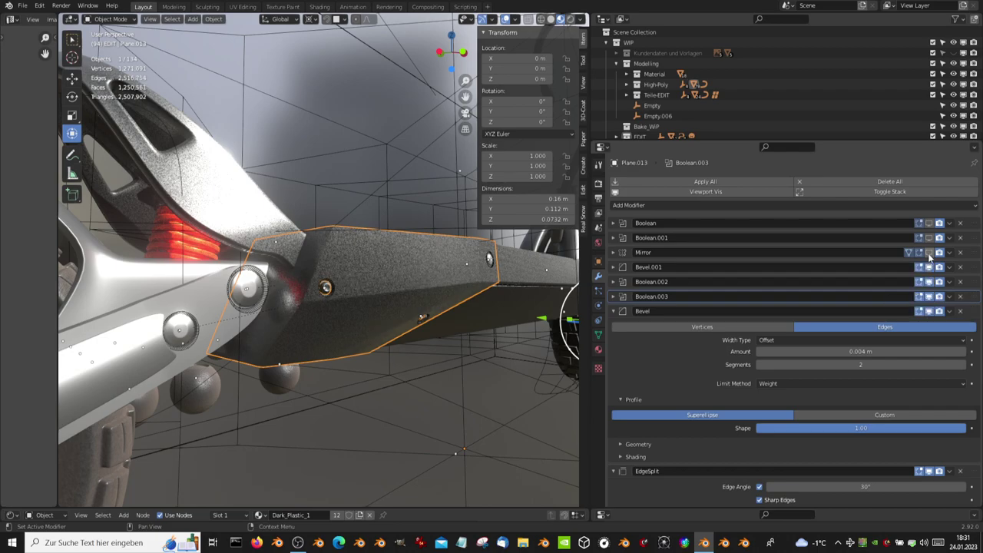
{"action": "left_click", "coordinate": [929, 223]}
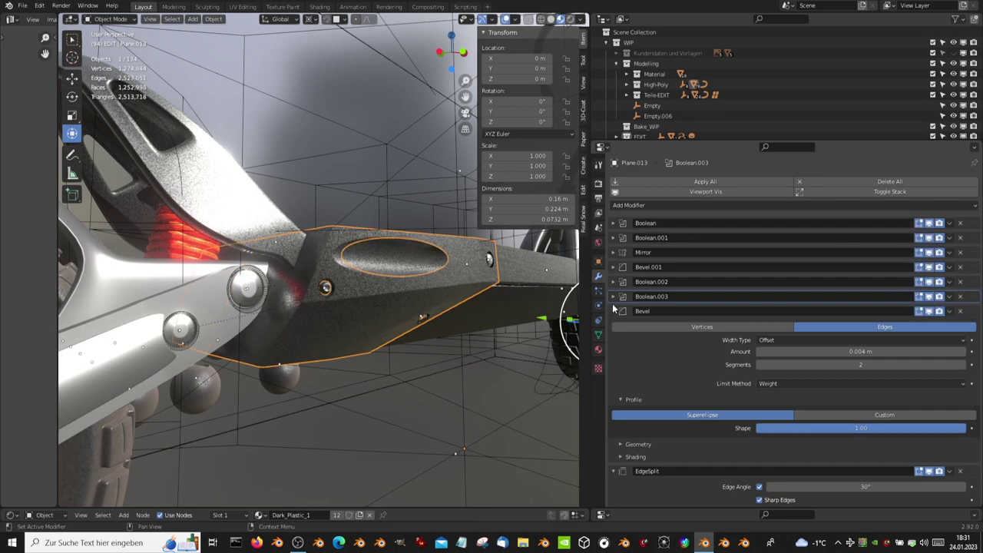
{"action": "mouse_move", "coordinate": [572, 304]}
{"action": "middle_mouse_down"}
{"action": "mouse_move", "coordinate": [364, 176]}
{"action": "mouse_move", "coordinate": [287, 241]}
{"action": "mouse_move", "coordinate": [398, 250]}
{"action": "mouse_move", "coordinate": [377, 243]}
{"action": "mouse_move", "coordinate": [295, 298]}
{"action": "mouse_move", "coordinate": [430, 285]}
{"action": "middle_mouse_up"}
{"action": "left_click", "coordinate": [396, 273]}
{"action": "left_click_drag", "start_coordinate": [615, 252], "coordinate": [617, 281]}
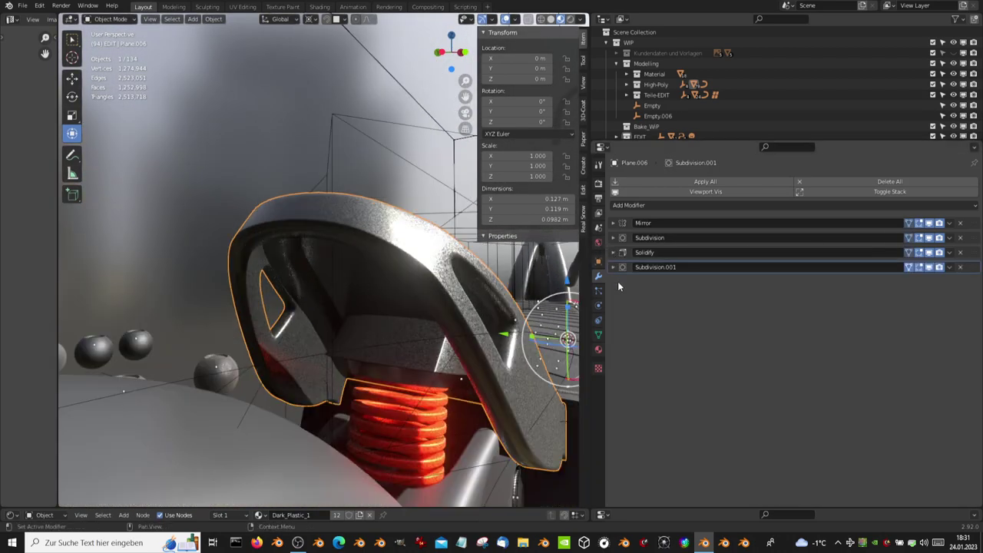
{"action": "left_click_drag", "start_coordinate": [928, 266], "coordinate": [928, 223]}
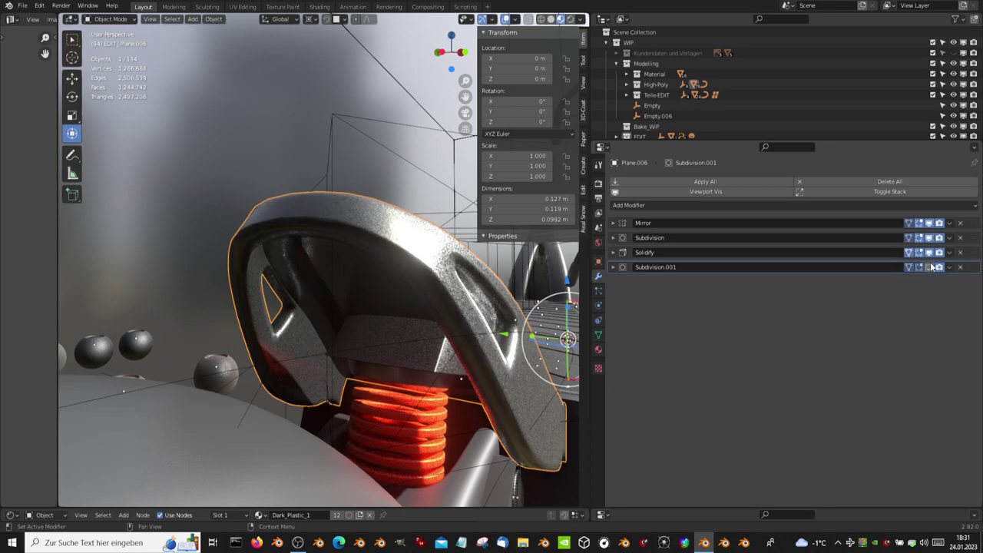
{"action": "left_click", "coordinate": [929, 223]}
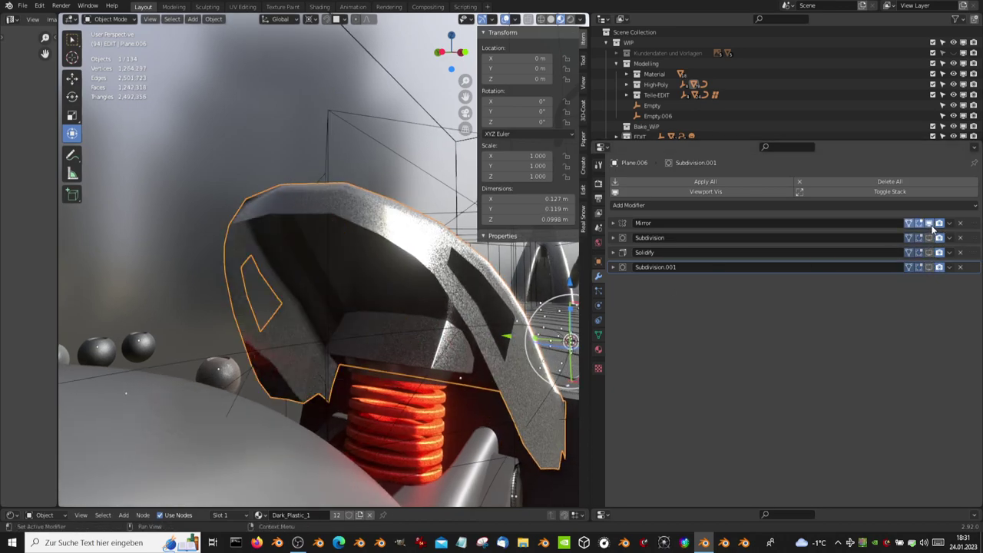
{"action": "left_click", "coordinate": [929, 239]}
{"action": "left_click", "coordinate": [929, 252]}
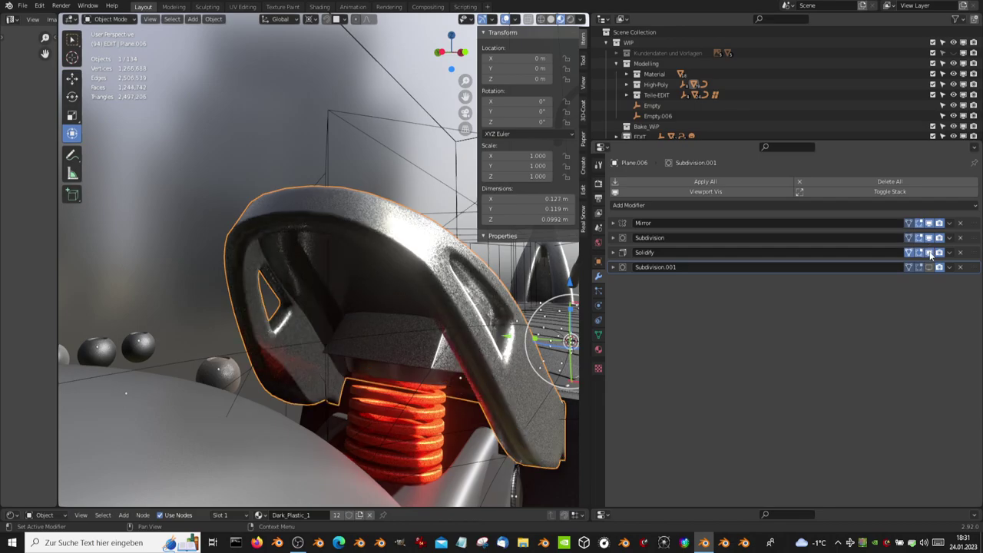
{"action": "left_click", "coordinate": [929, 267]}
{"action": "mouse_move", "coordinate": [275, 253]}
{"action": "middle_mouse_down"}
{"action": "mouse_move", "coordinate": [277, 265]}
{"action": "mouse_move", "coordinate": [301, 262]}
{"action": "middle_mouse_up"}
{"action": "scroll", "coordinate": [276, 265], "scroll_direction": "up", "scroll_amount": 6}
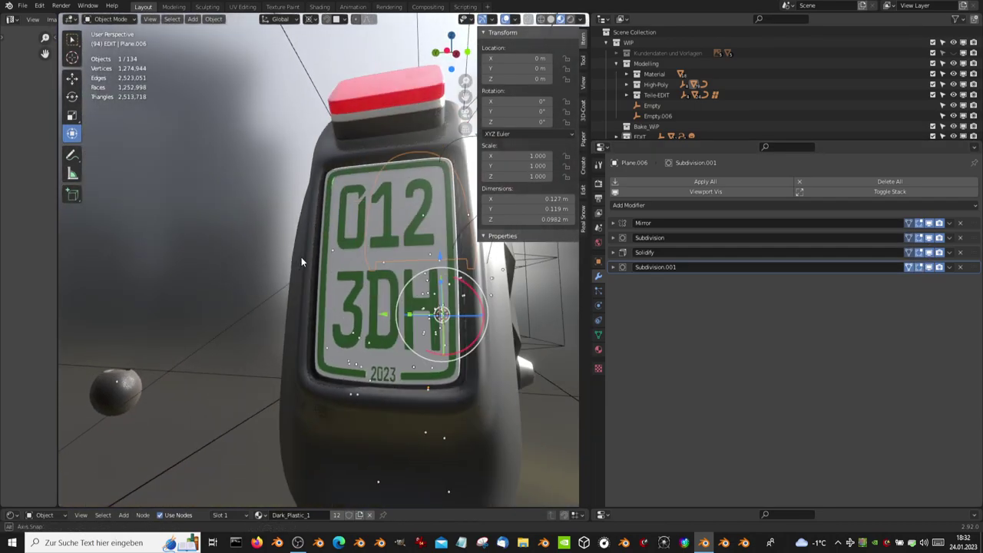
Delete the stray trailing letters from Text.001 so its second line reads 3DH
{"action": "left_click", "coordinate": [371, 321]}
{"action": "key", "text": "Tab"}
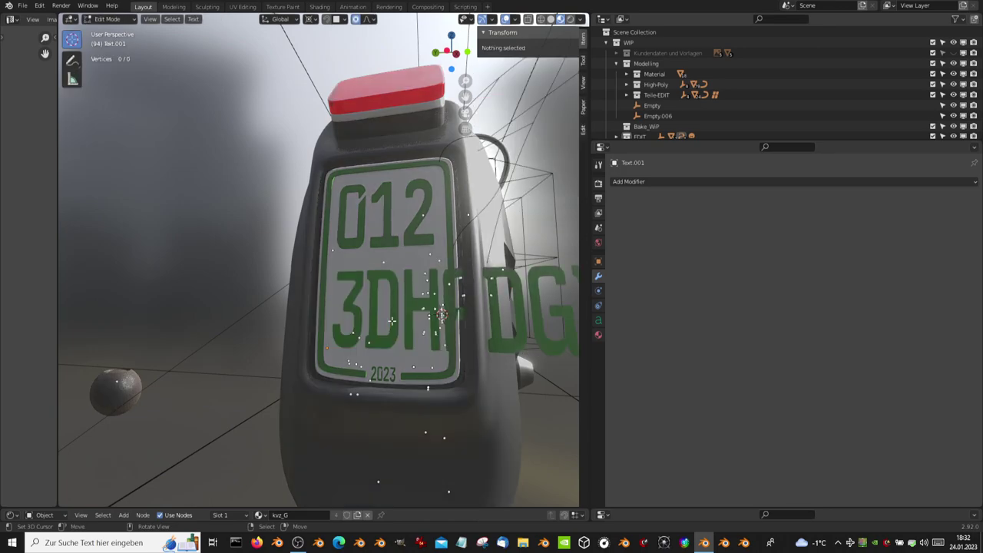
{"action": "mouse_move", "coordinate": [392, 321]}
{"action": "middle_mouse_down"}
{"action": "mouse_move", "coordinate": [417, 274]}
{"action": "mouse_move", "coordinate": [358, 304]}
{"action": "middle_mouse_up"}
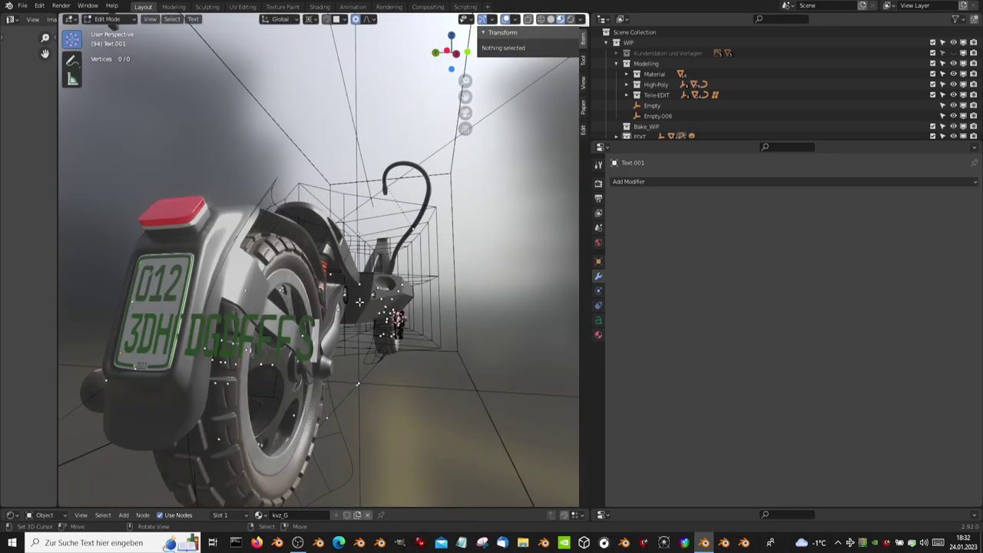
{"action": "key", "text": "BackSpace"}
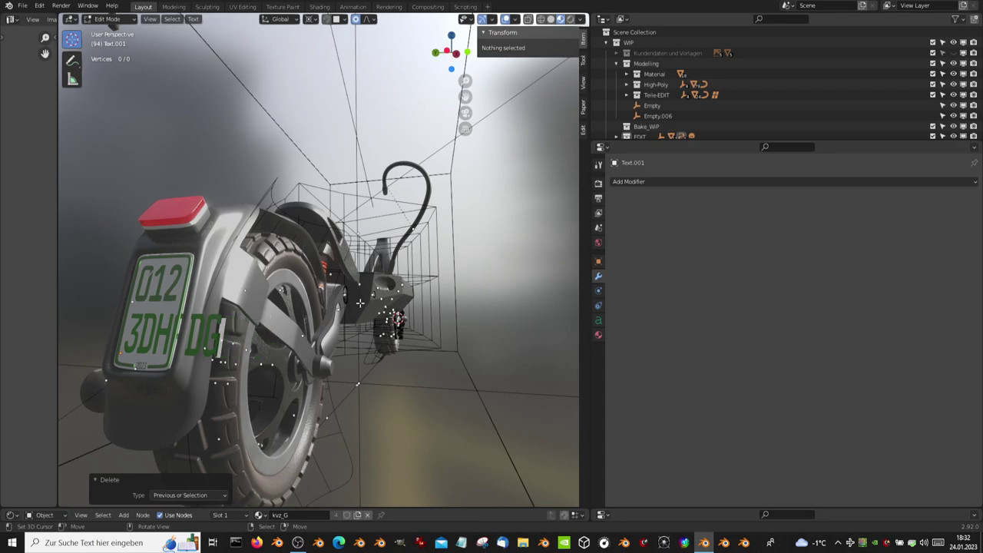
{"action": "key", "text": "Tab"}
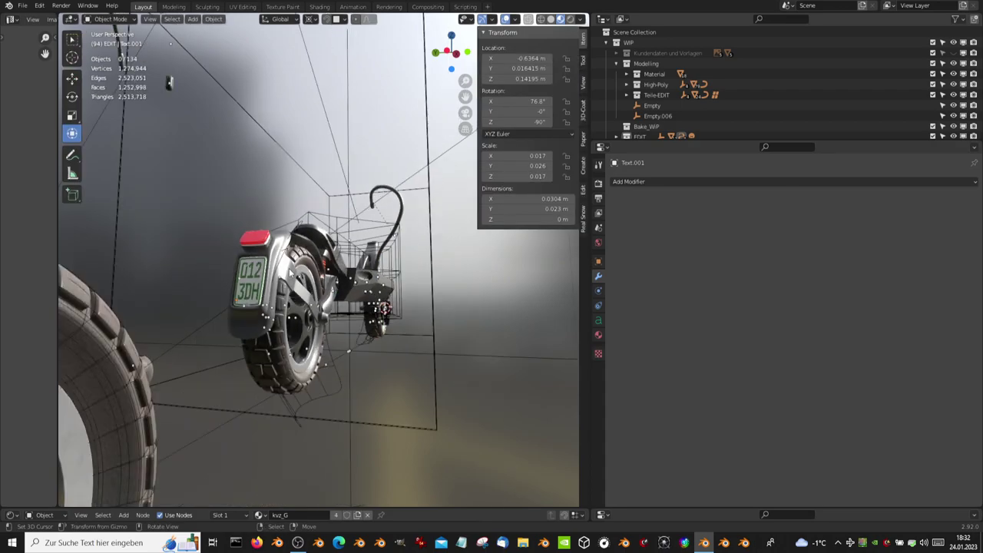
{"action": "middle_click_drag", "start_coordinate": [359, 306], "coordinate": [385, 262]}
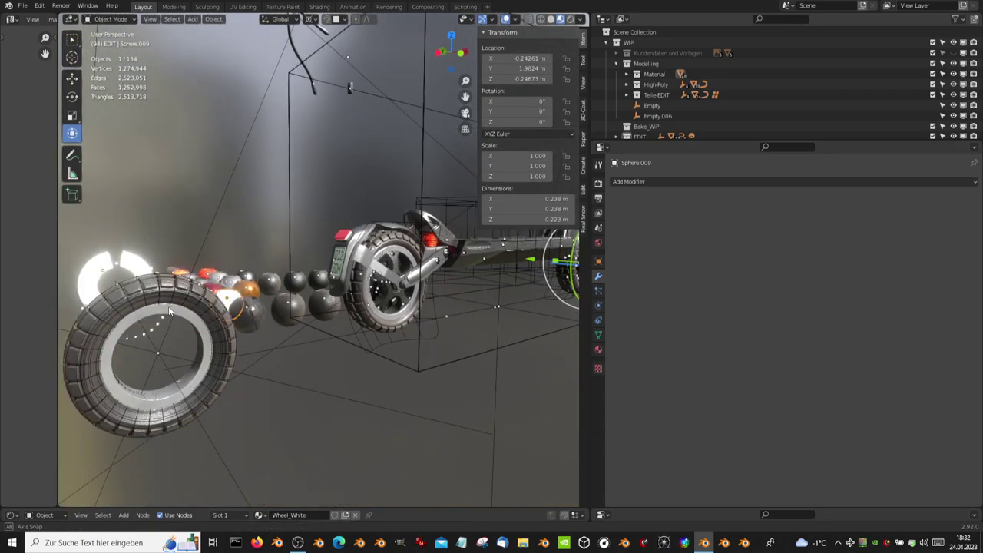
Select the tread block Circle.006 on the loose tyre
{"action": "mouse_move", "coordinate": [187, 322]}
{"action": "middle_mouse_down"}
{"action": "mouse_move", "coordinate": [308, 295]}
{"action": "mouse_move", "coordinate": [320, 181]}
{"action": "middle_mouse_up"}
{"action": "left_click", "coordinate": [313, 291]}
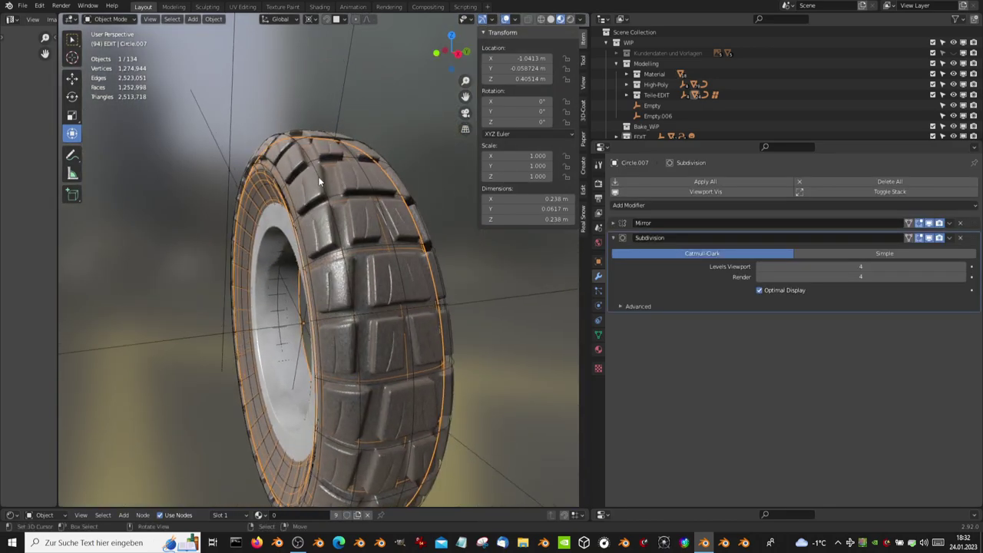
{"action": "left_click", "coordinate": [318, 179]}
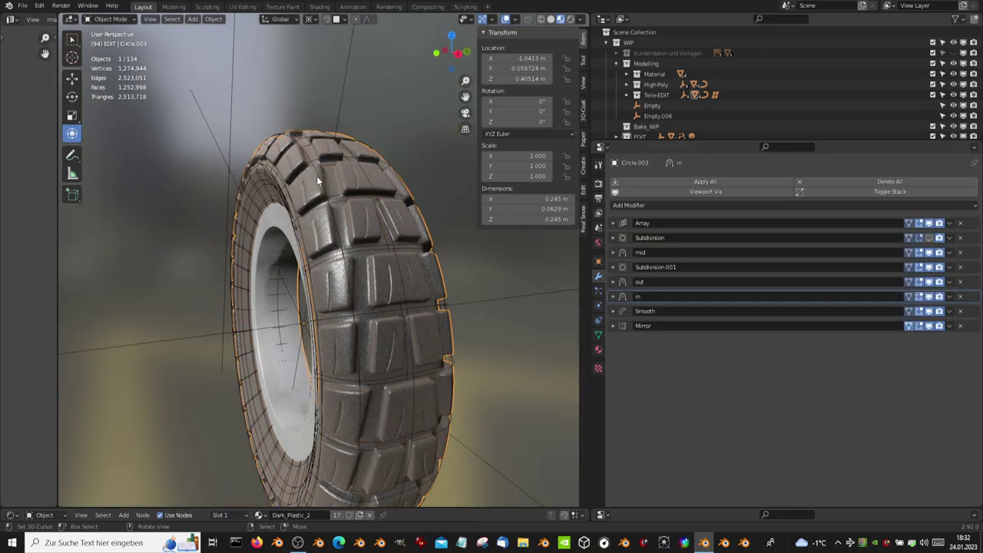
{"action": "left_click", "coordinate": [318, 174]}
{"action": "middle_click_drag", "start_coordinate": [318, 174], "coordinate": [358, 155]}
Snap the 3D cursor to the tyre's centre and enlarge Circle.006 to 1.138
{"action": "key", "text": "s"}
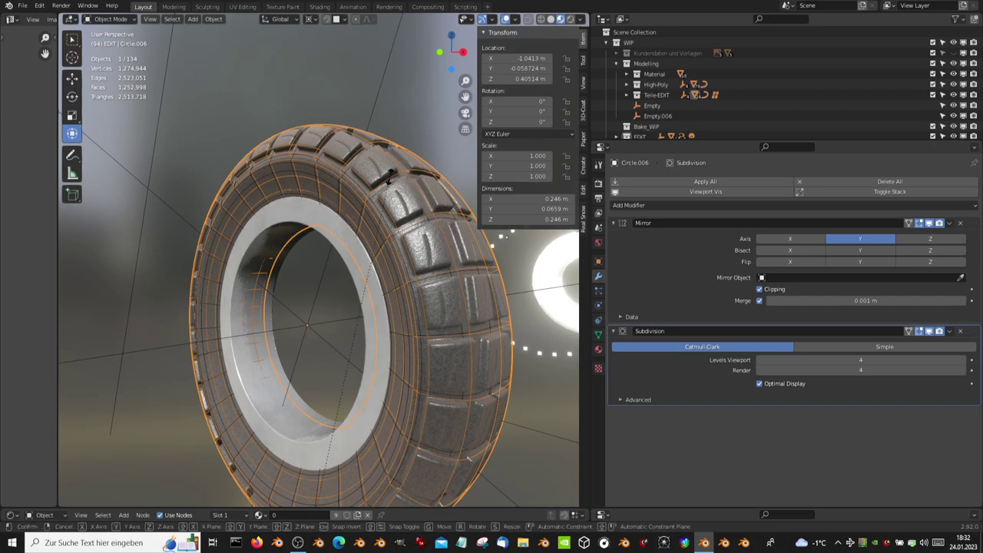
{"action": "key", "text": "Escape"}
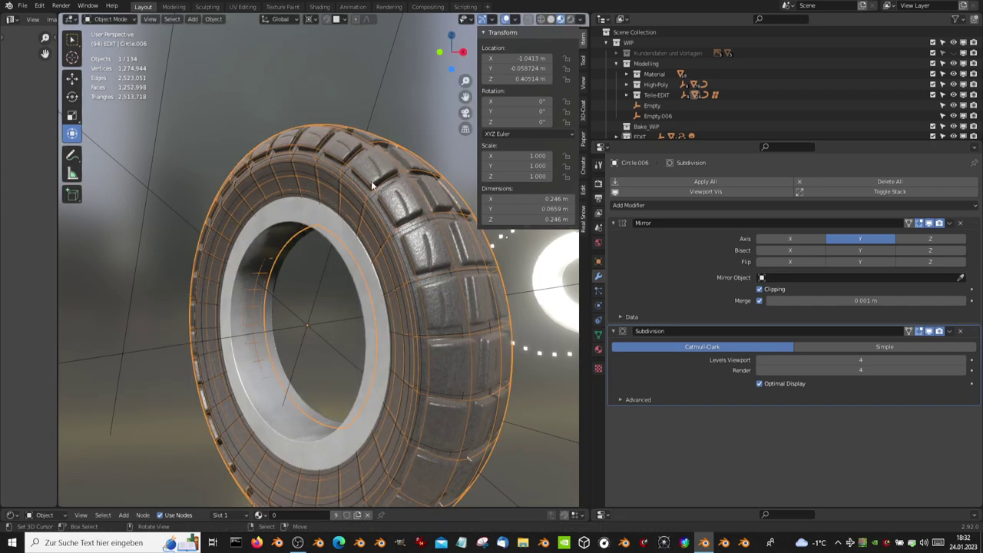
{"action": "key", "text": "shift+s"}
{"action": "left_click", "coordinate": [343, 217]}
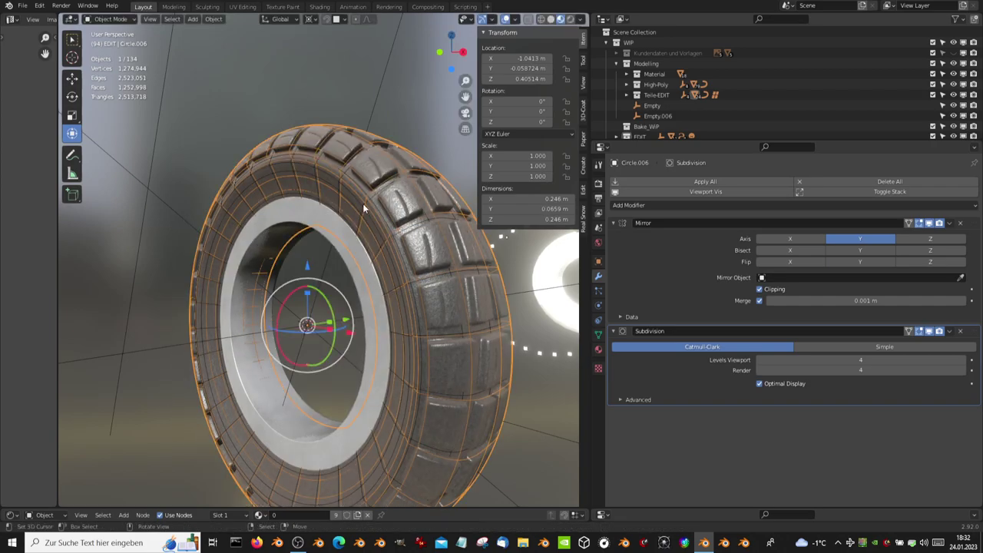
{"action": "key", "text": "s"}
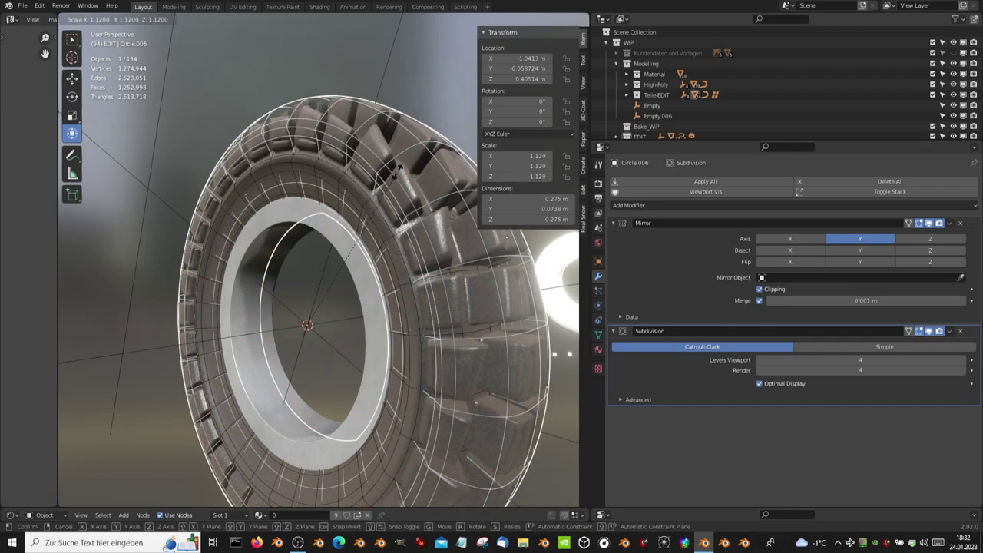
{"action": "left_click", "coordinate": [398, 175]}
Abandon further resize attempts and clear Circle.006's scale back to 1.000
{"action": "middle_click_drag", "start_coordinate": [398, 175], "coordinate": [388, 115]}
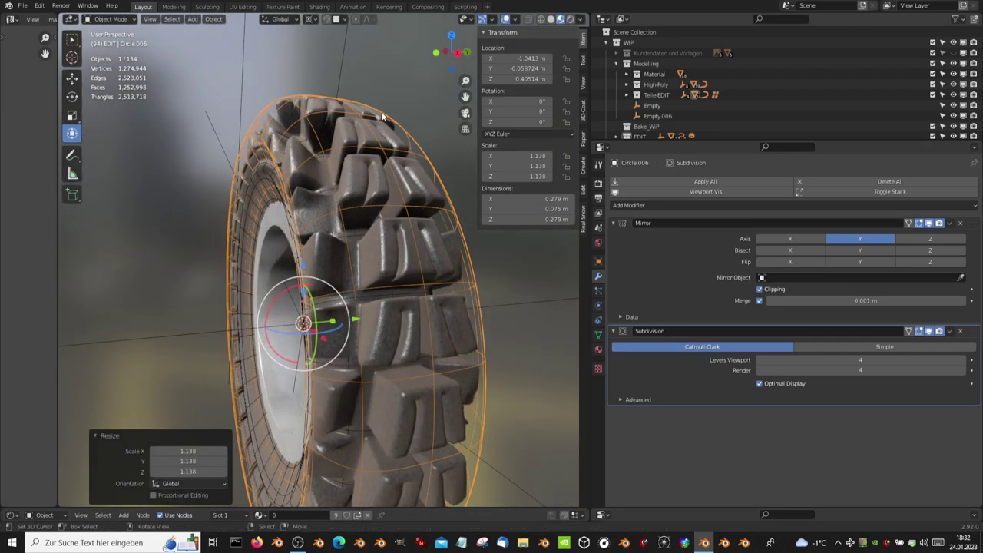
{"action": "key", "text": "s"}
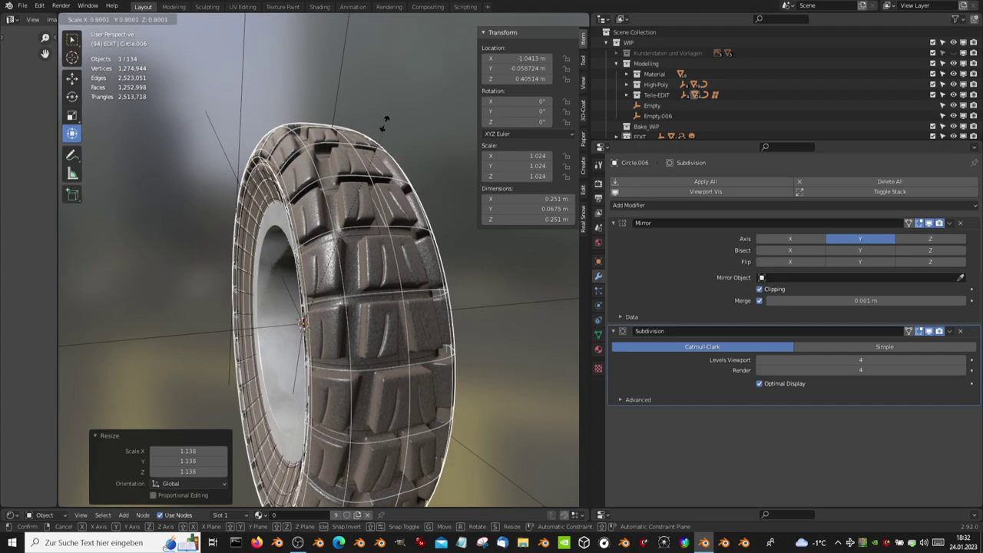
{"action": "right_click", "coordinate": [388, 115]}
{"action": "middle_click_drag", "start_coordinate": [388, 115], "coordinate": [377, 185]}
{"action": "scroll", "coordinate": [376, 184], "scroll_direction": "up", "scroll_amount": 3}
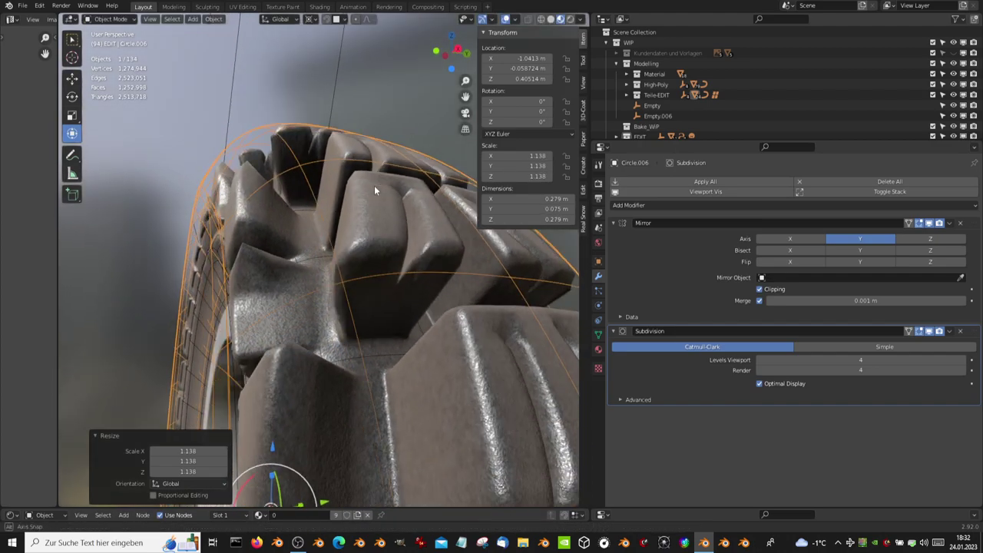
{"action": "scroll", "coordinate": [376, 184], "scroll_direction": "up", "scroll_amount": 3}
{"action": "scroll", "coordinate": [377, 185], "scroll_direction": "up", "scroll_amount": 2}
{"action": "key", "text": "s"}
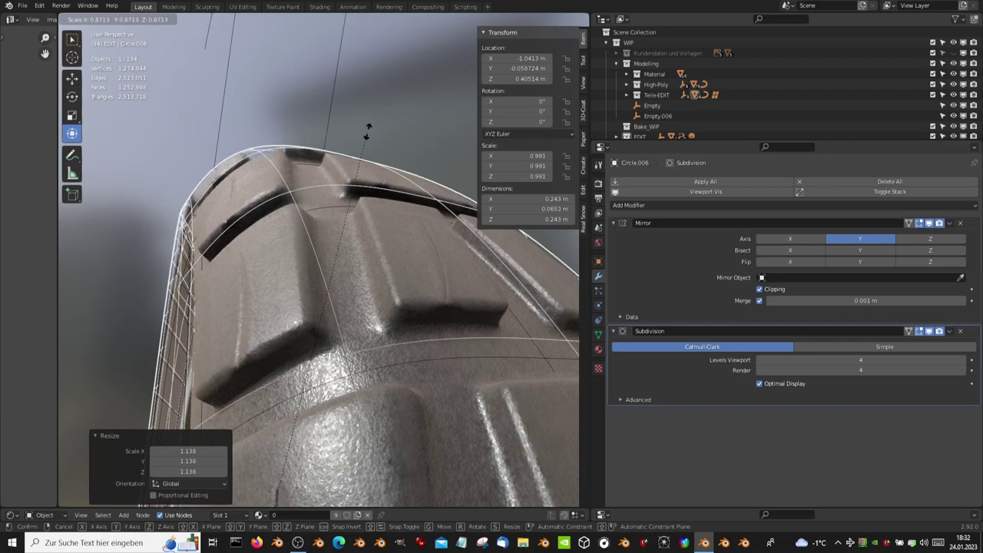
{"action": "key", "text": "Escape"}
{"action": "key", "text": "alt+s"}
Make the tire object Circle the active object
{"action": "scroll", "coordinate": [367, 133], "scroll_direction": "down", "scroll_amount": 3}
{"action": "scroll", "coordinate": [302, 172], "scroll_direction": "down", "scroll_amount": 3}
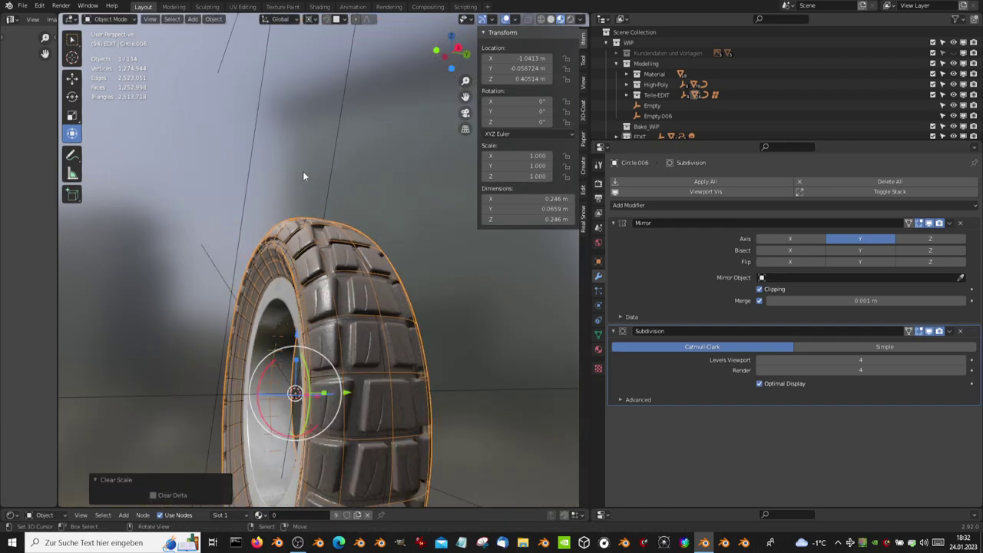
{"action": "scroll", "coordinate": [331, 205], "scroll_direction": "down", "scroll_amount": 2}
{"action": "scroll", "coordinate": [339, 221], "scroll_direction": "down", "scroll_amount": 2}
{"action": "middle_click_drag", "start_coordinate": [338, 220], "coordinate": [351, 274], "text": "shift"}
{"action": "scroll", "coordinate": [351, 275], "scroll_direction": "up", "scroll_amount": 2}
{"action": "left_click", "coordinate": [331, 215]}
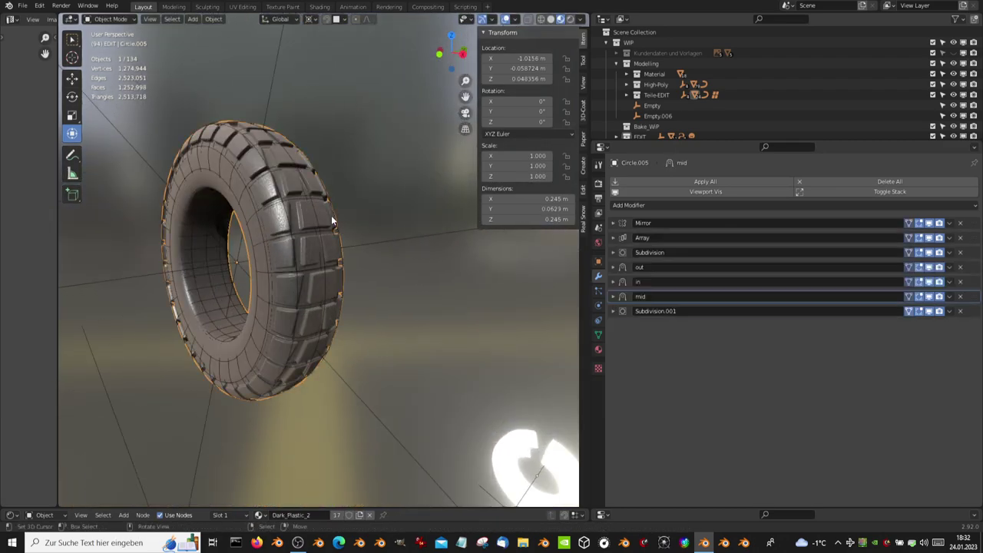
{"action": "left_click", "coordinate": [318, 219]}
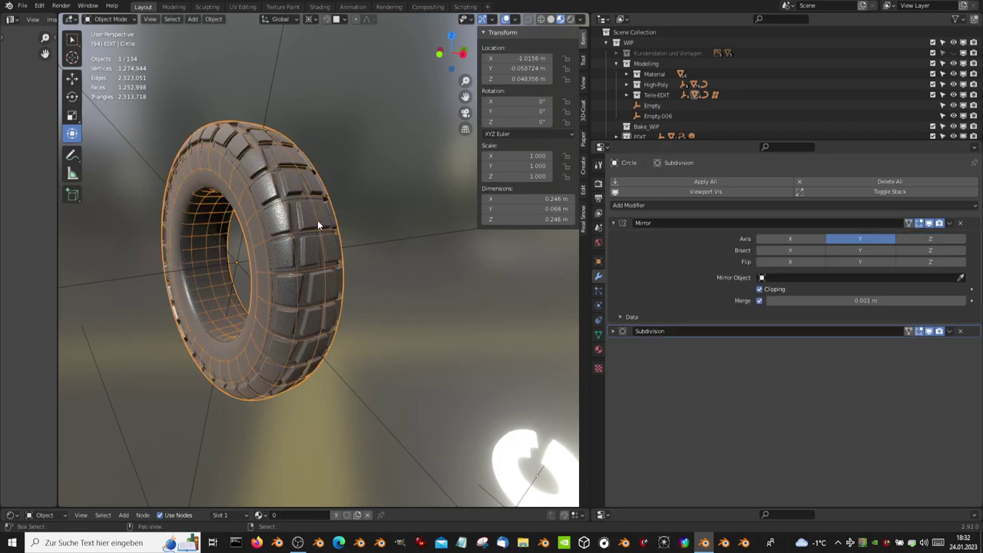
{"action": "scroll", "coordinate": [352, 214], "scroll_direction": "up", "scroll_amount": 2}
Fatten the tire mesh Circle in Edit Mode with shrink/fatten
{"action": "key", "text": "Tab"}
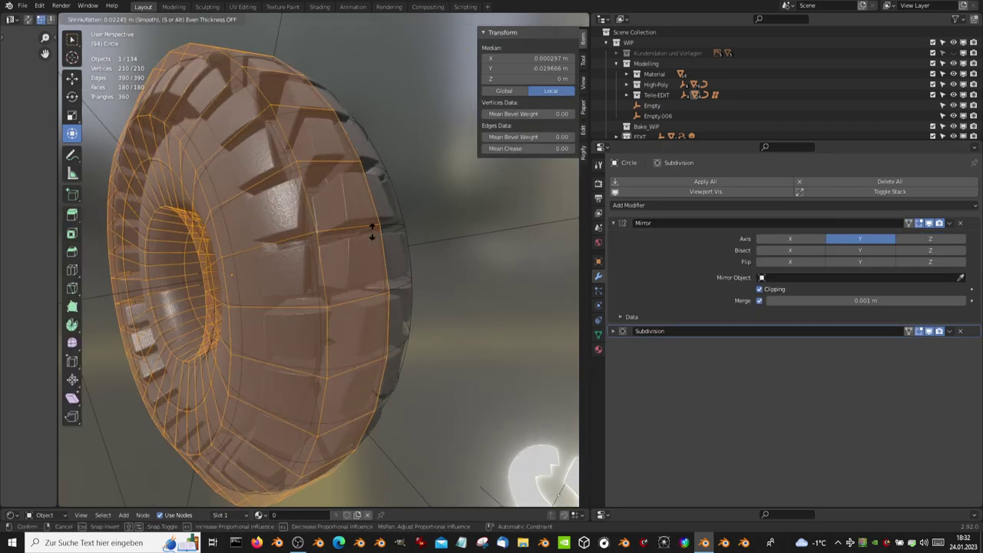
{"action": "left_click", "coordinate": [372, 231]}
{"action": "scroll", "coordinate": [291, 234], "scroll_direction": "down", "scroll_amount": 5}
{"action": "key", "text": "Tab"}
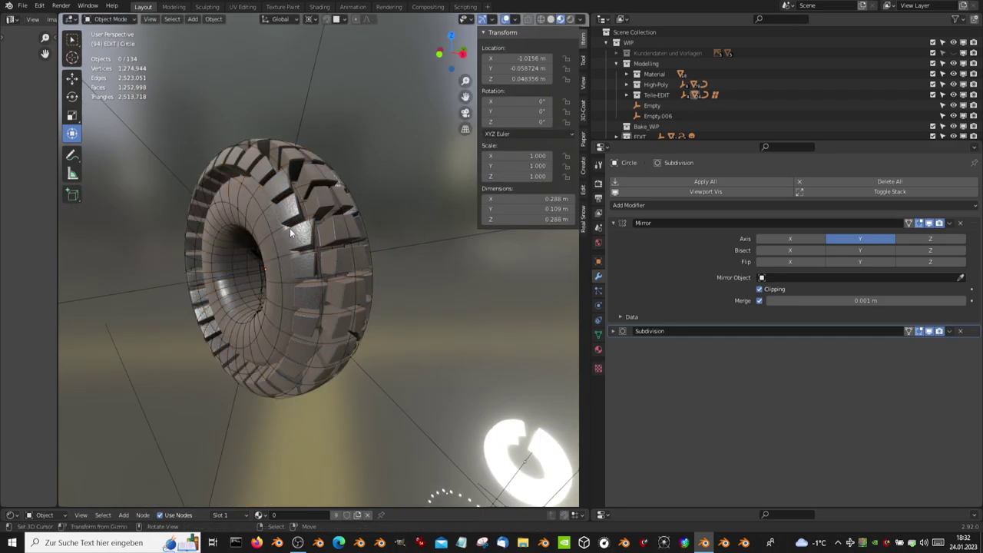
{"action": "mouse_move", "coordinate": [289, 229]}
{"action": "middle_mouse_down"}
{"action": "mouse_move", "coordinate": [440, 230]}
{"action": "mouse_move", "coordinate": [371, 266]}
{"action": "mouse_move", "coordinate": [381, 308]}
{"action": "mouse_move", "coordinate": [301, 282]}
{"action": "mouse_move", "coordinate": [413, 270]}
{"action": "mouse_move", "coordinate": [385, 152]}
{"action": "mouse_move", "coordinate": [336, 134]}
{"action": "mouse_move", "coordinate": [329, 188]}
{"action": "mouse_move", "coordinate": [283, 165]}
{"action": "mouse_move", "coordinate": [219, 230]}
{"action": "mouse_move", "coordinate": [225, 206]}
{"action": "middle_mouse_up"}
{"action": "scroll", "coordinate": [371, 266], "scroll_direction": "up", "scroll_amount": 4}
{"action": "scroll", "coordinate": [381, 308], "scroll_direction": "up", "scroll_amount": 3}
{"action": "scroll", "coordinate": [381, 308], "scroll_direction": "down", "scroll_amount": 3}
Reselect the tire and enter and leave Edit Mode, cancelling a trial transform
{"action": "left_click", "coordinate": [237, 203]}
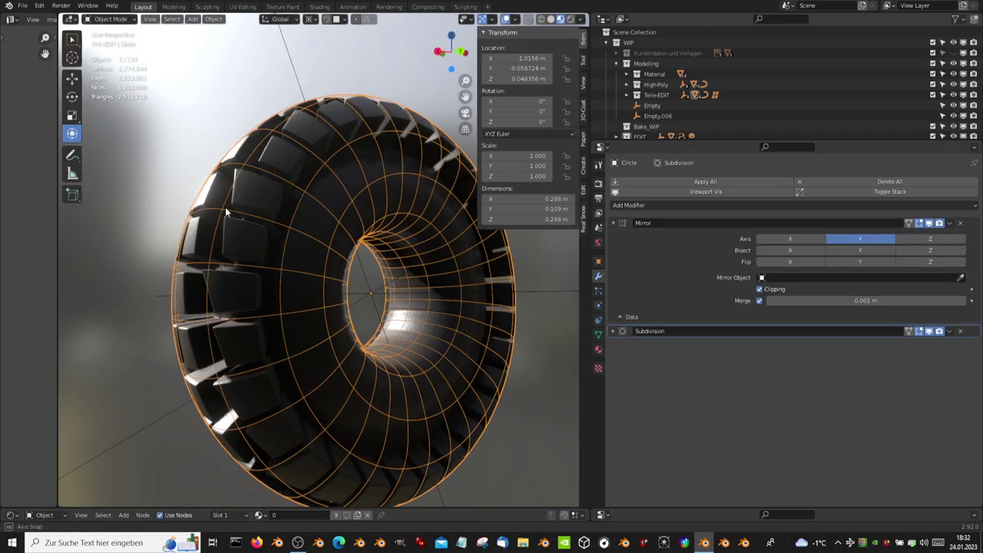
{"action": "key", "text": "Tab"}
{"action": "key", "text": "shift+grave"}
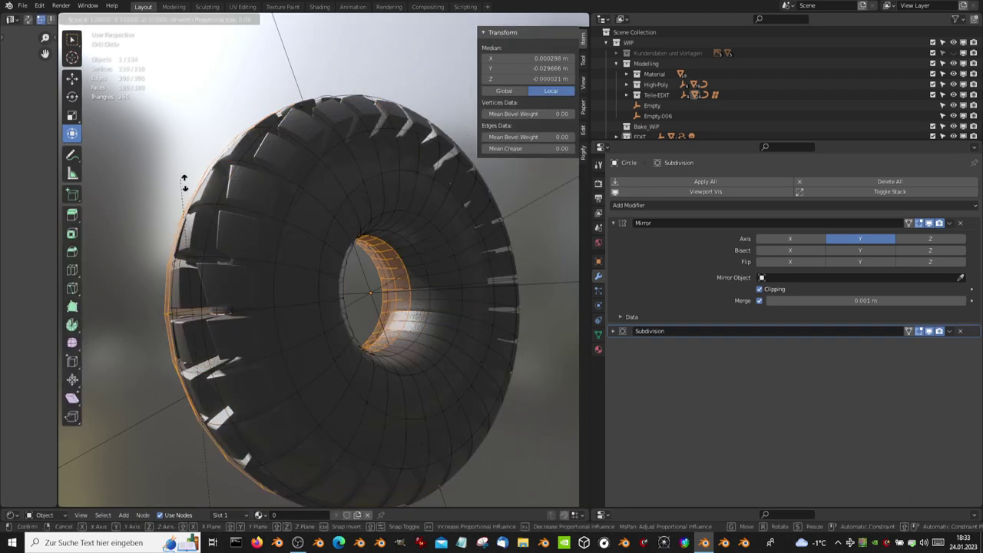
{"action": "key", "text": "Escape"}
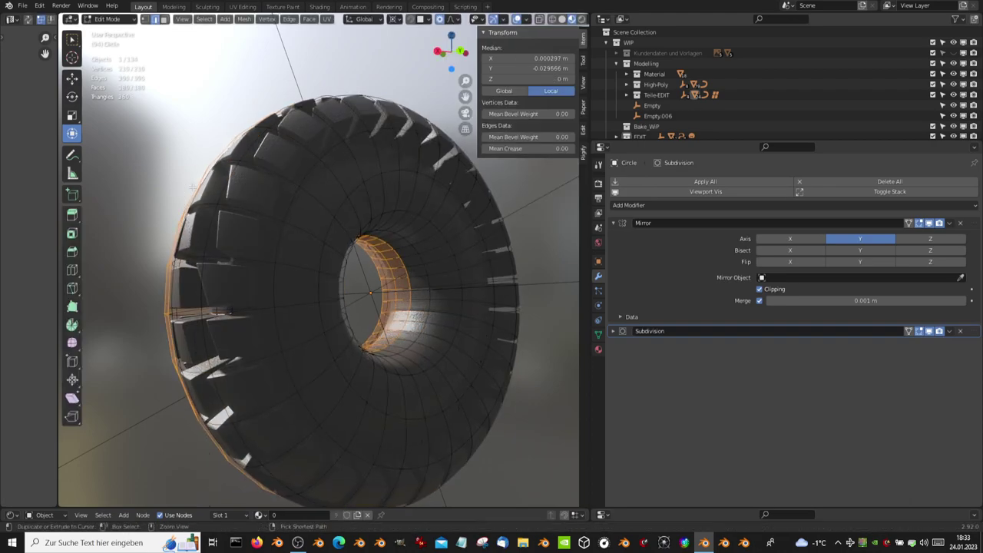
{"action": "key", "text": "Tab"}
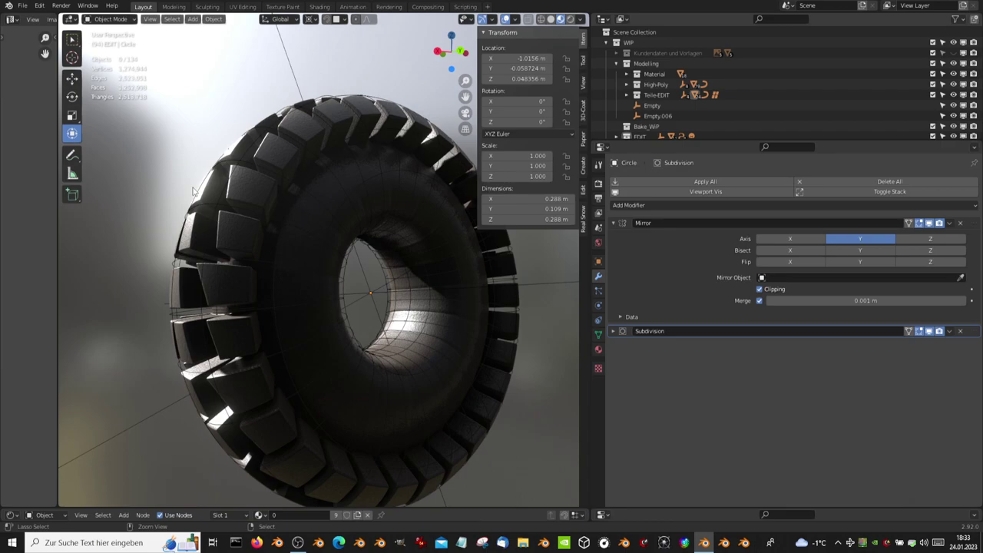
{"action": "key", "text": "Tab"}
{"action": "middle_click_drag", "start_coordinate": [194, 190], "coordinate": [417, 217]}
{"action": "key", "text": "Tab"}
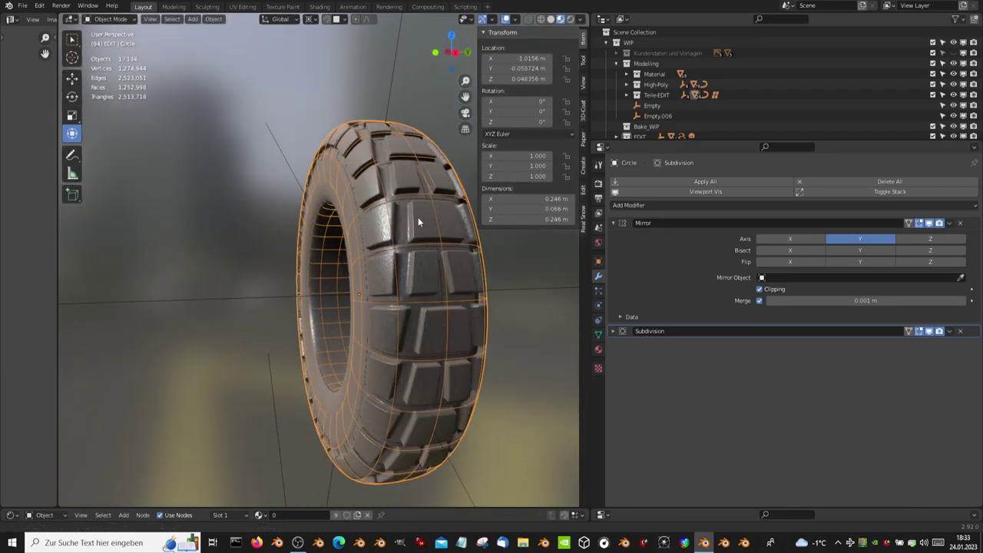
{"action": "scroll", "coordinate": [408, 229], "scroll_direction": "up", "scroll_amount": 3}
Delete the tire Circle, then select ring Circle.001 and clear its edge selection
{"action": "key", "text": "Delete"}
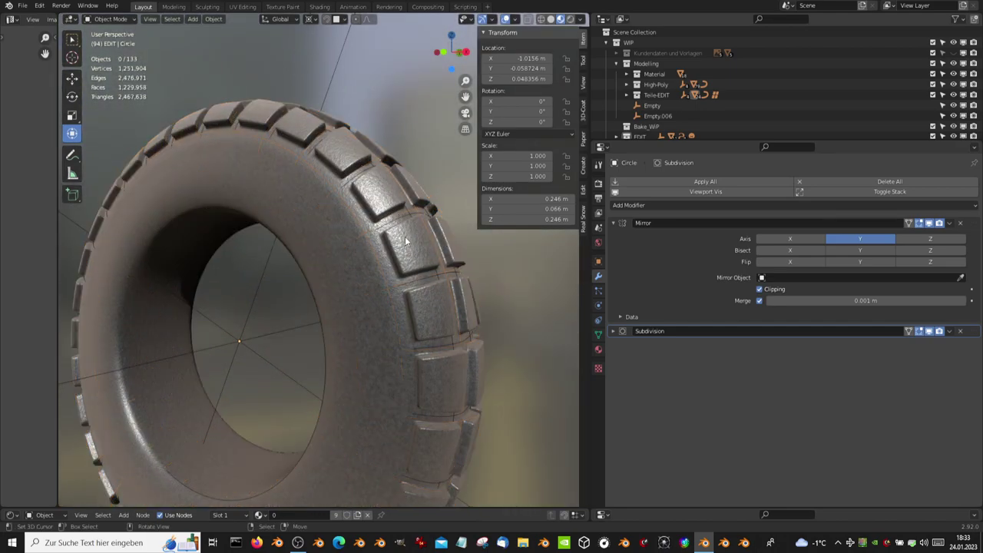
{"action": "left_click", "coordinate": [414, 214]}
{"action": "key", "text": "Tab"}
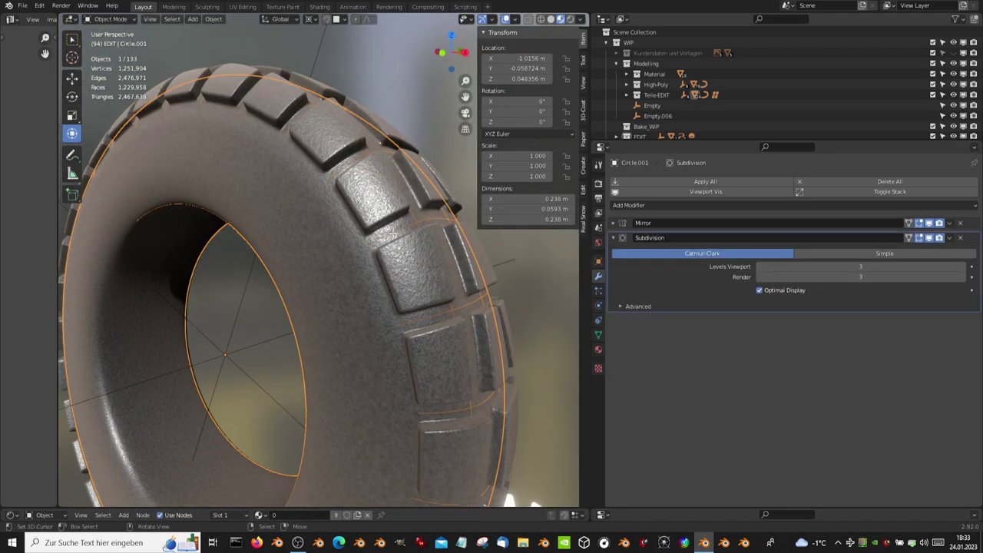
{"action": "key", "text": "alt+a"}
{"action": "key", "text": "Tab"}
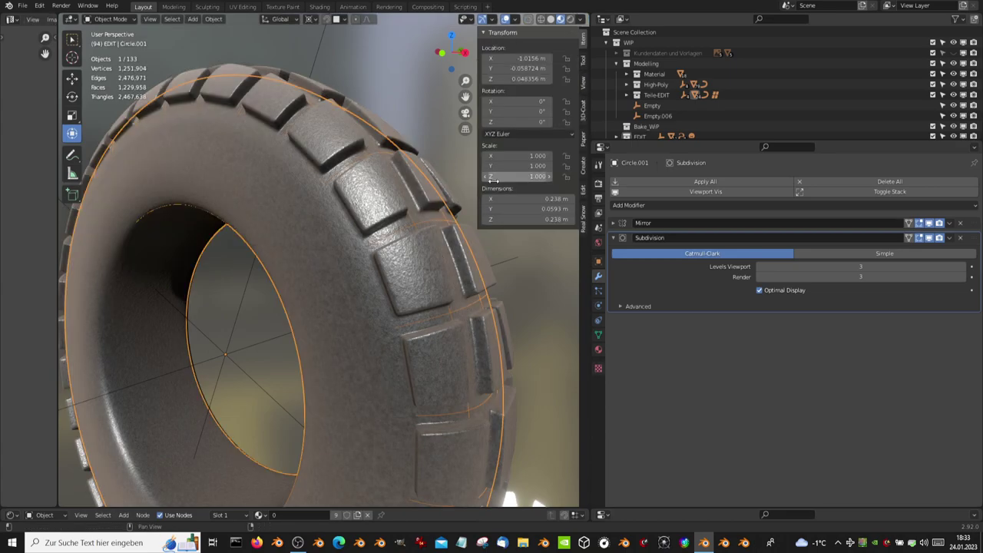
Set the pivot point to Median Point and shrink Circle.001 to 0.808
{"action": "key", "text": "s"}
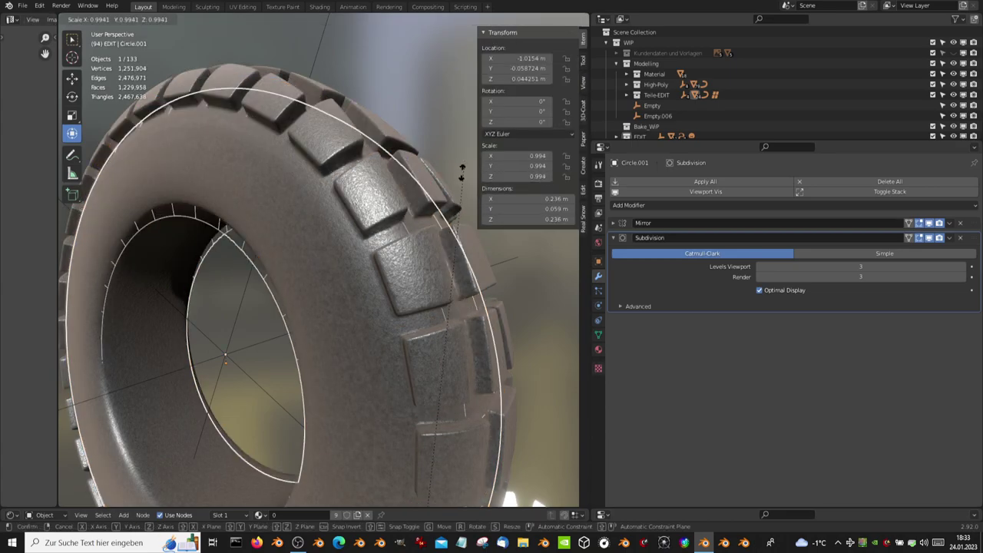
{"action": "key", "text": "Escape"}
{"action": "left_click", "coordinate": [308, 19]}
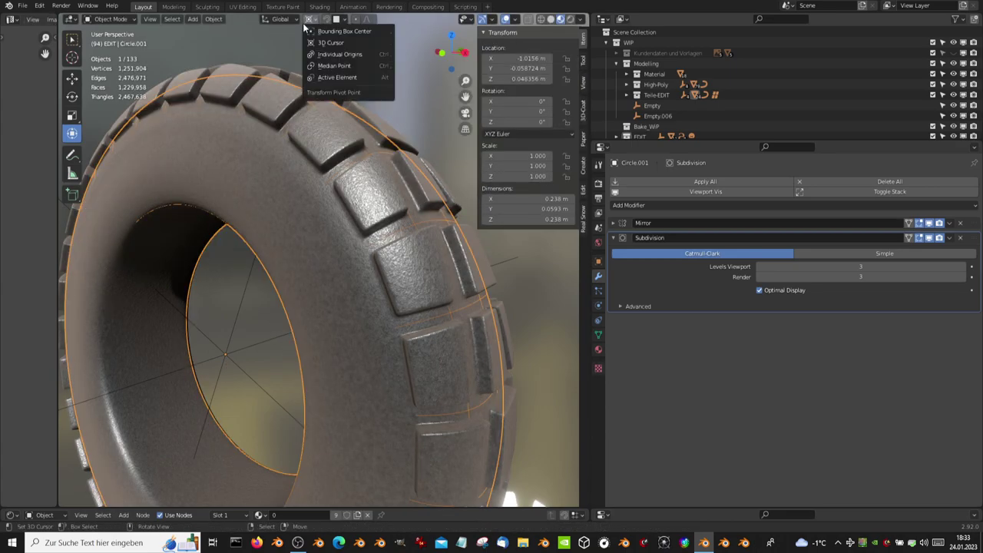
{"action": "left_click", "coordinate": [328, 66]}
{"action": "key", "text": "s"}
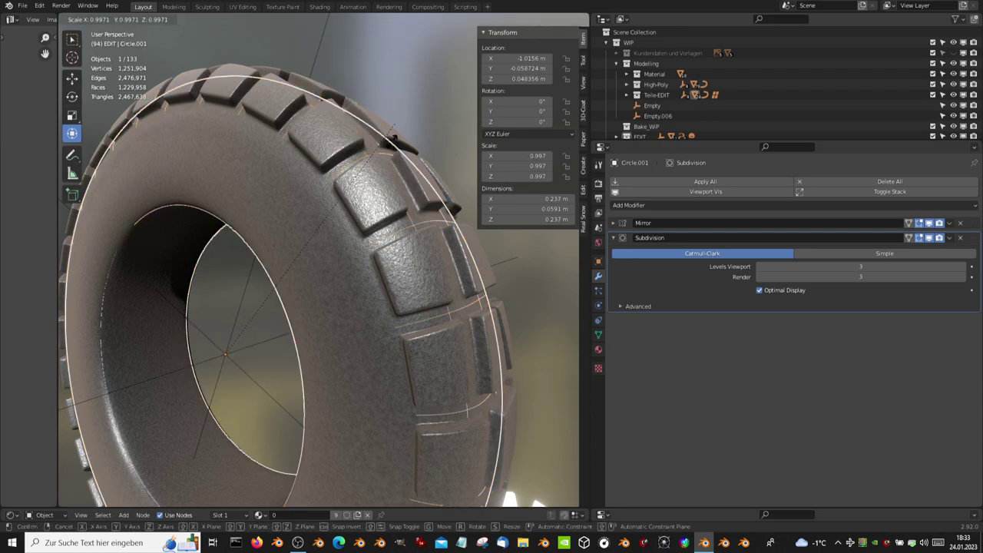
{"action": "left_click", "coordinate": [376, 177]}
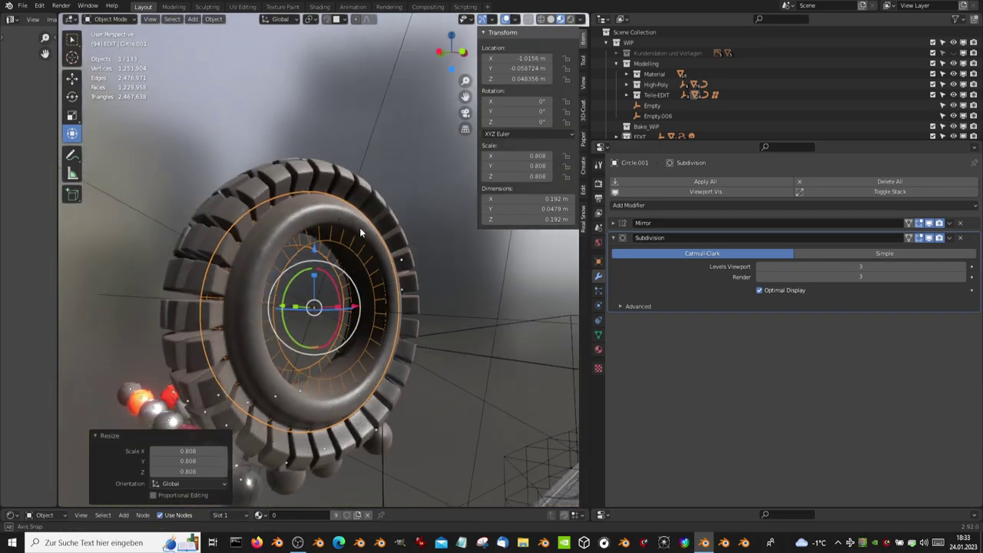
Reset the ring's scale to 1, delete Circle.001, and select tire Circle.005
{"action": "mouse_move", "coordinate": [377, 177]}
{"action": "middle_mouse_down"}
{"action": "mouse_move", "coordinate": [378, 223]}
{"action": "mouse_move", "coordinate": [338, 228]}
{"action": "middle_mouse_up"}
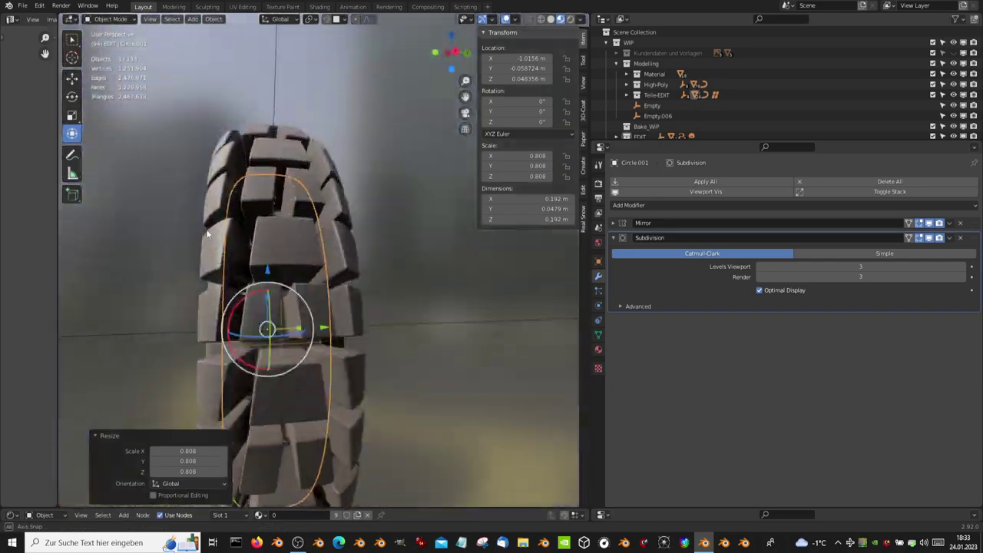
{"action": "key", "text": "alt+s"}
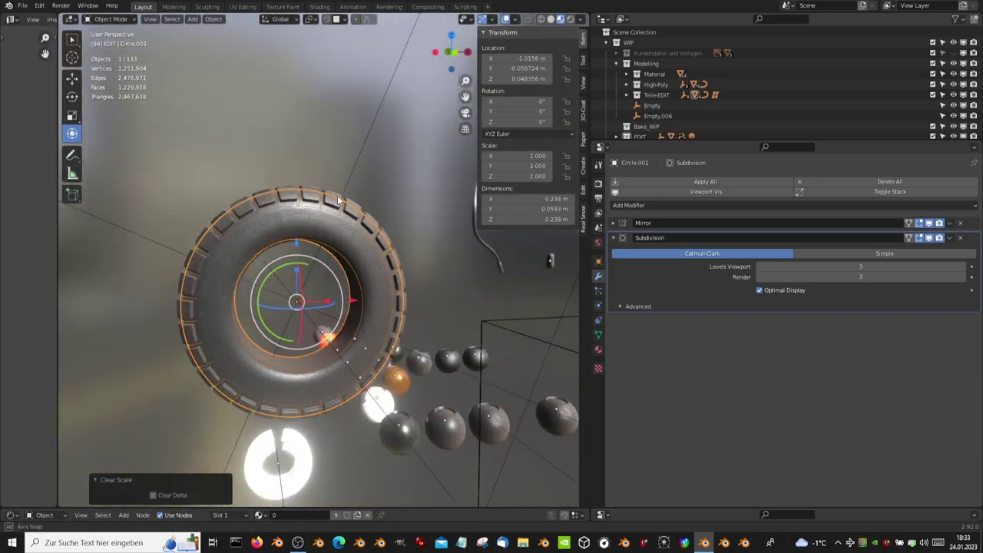
{"action": "mouse_move", "coordinate": [365, 185]}
{"action": "middle_mouse_down"}
{"action": "mouse_move", "coordinate": [367, 215]}
{"action": "mouse_move", "coordinate": [456, 219]}
{"action": "middle_mouse_up"}
{"action": "key", "text": "Delete"}
{"action": "left_click", "coordinate": [411, 198]}
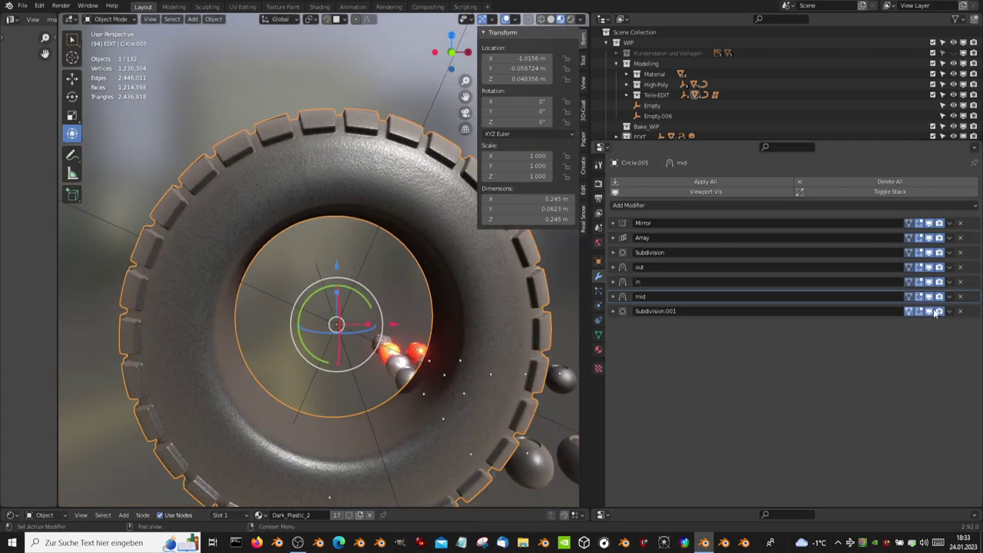
Hide Subdivision.001, mid, in, Subdivision, Array and Mirror modifiers in the viewport
{"action": "left_click", "coordinate": [930, 311]}
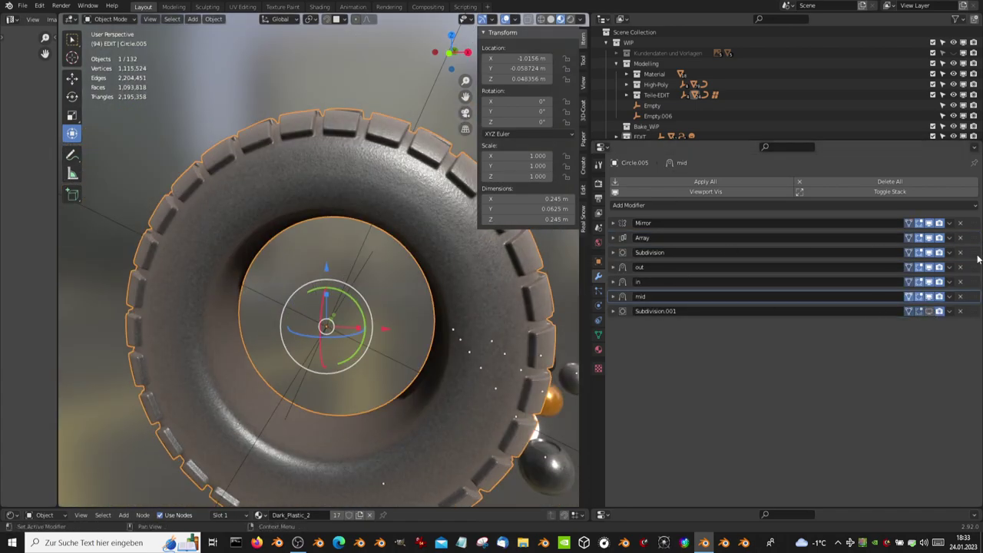
{"action": "left_click", "coordinate": [929, 296]}
{"action": "left_click", "coordinate": [929, 282]}
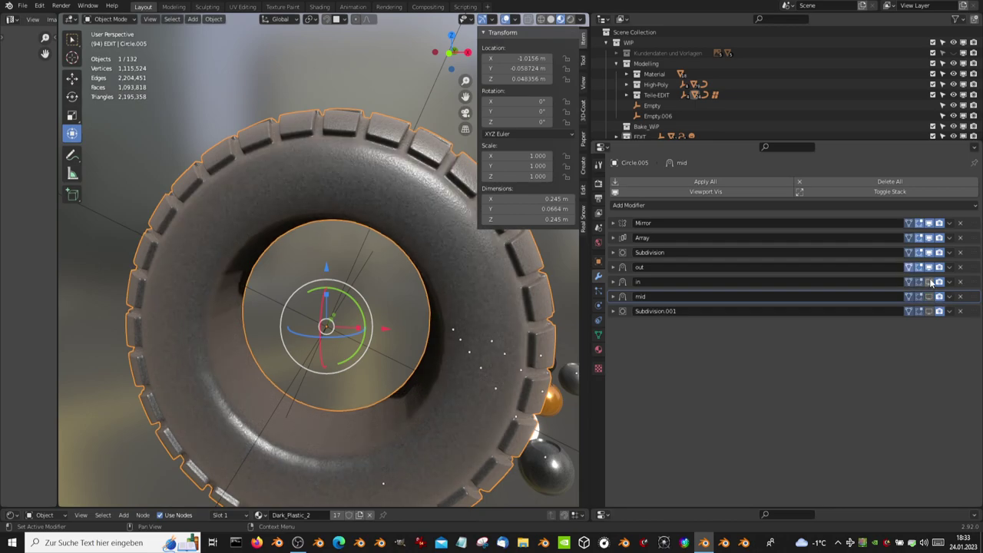
{"action": "left_click", "coordinate": [931, 272]}
{"action": "left_click", "coordinate": [929, 253]}
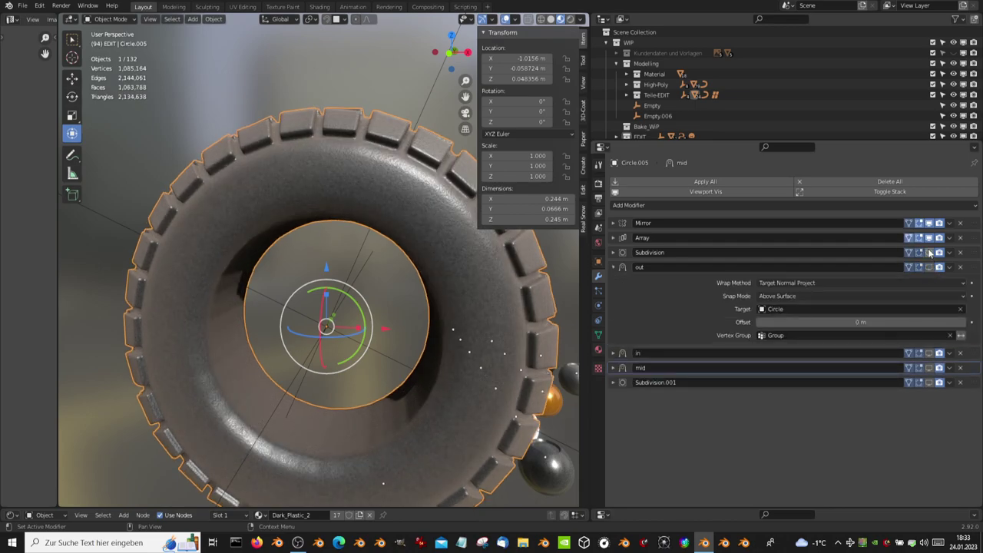
{"action": "left_click", "coordinate": [929, 239]}
{"action": "left_click", "coordinate": [930, 223]}
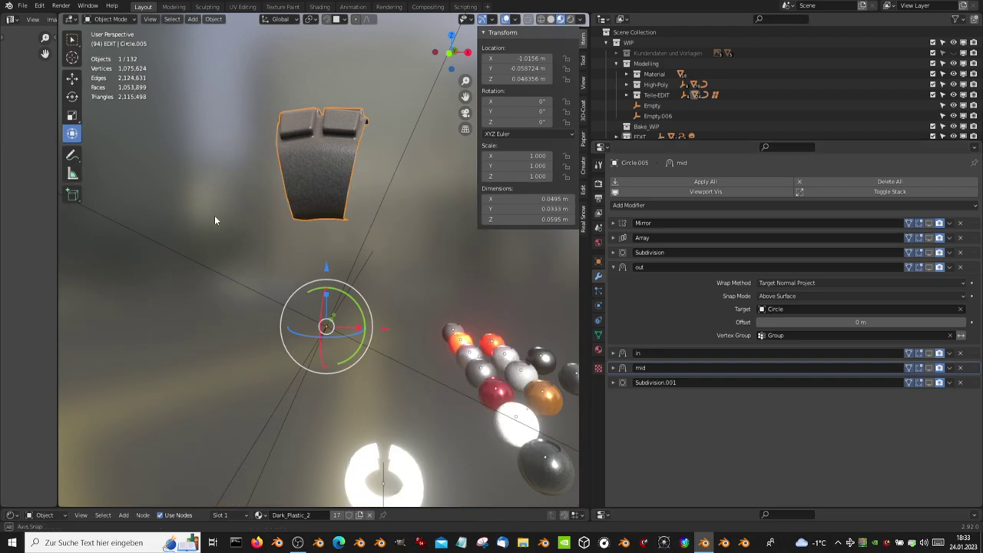
{"action": "middle_click_drag", "start_coordinate": [214, 215], "coordinate": [529, 238]}
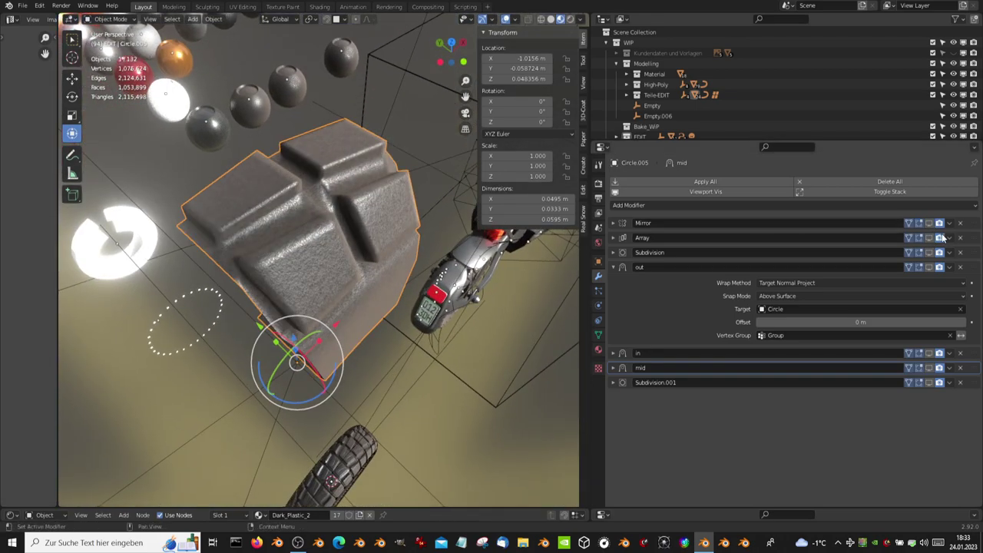
Show Mirror, Array, Subdivision, out, mid and Subdivision.001 in the viewport again
{"action": "left_click", "coordinate": [929, 223]}
{"action": "left_click", "coordinate": [929, 238]}
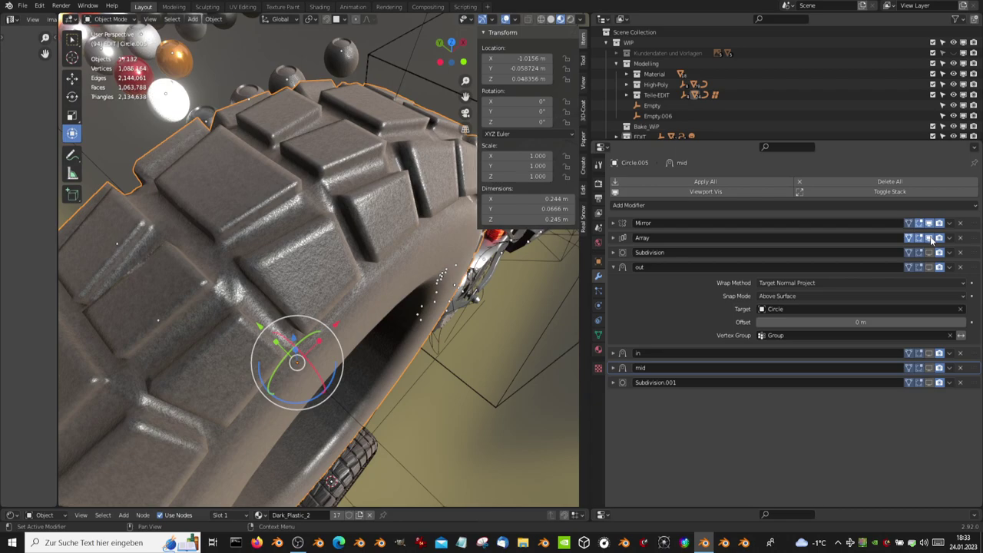
{"action": "left_click", "coordinate": [929, 252]}
{"action": "left_click", "coordinate": [929, 268]}
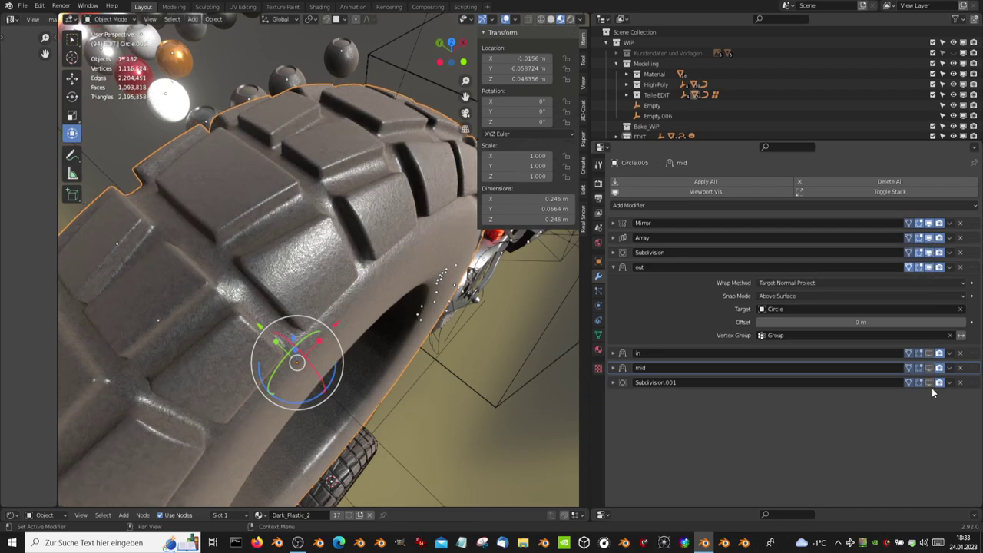
{"action": "left_click", "coordinate": [929, 368]}
{"action": "left_click", "coordinate": [929, 382]}
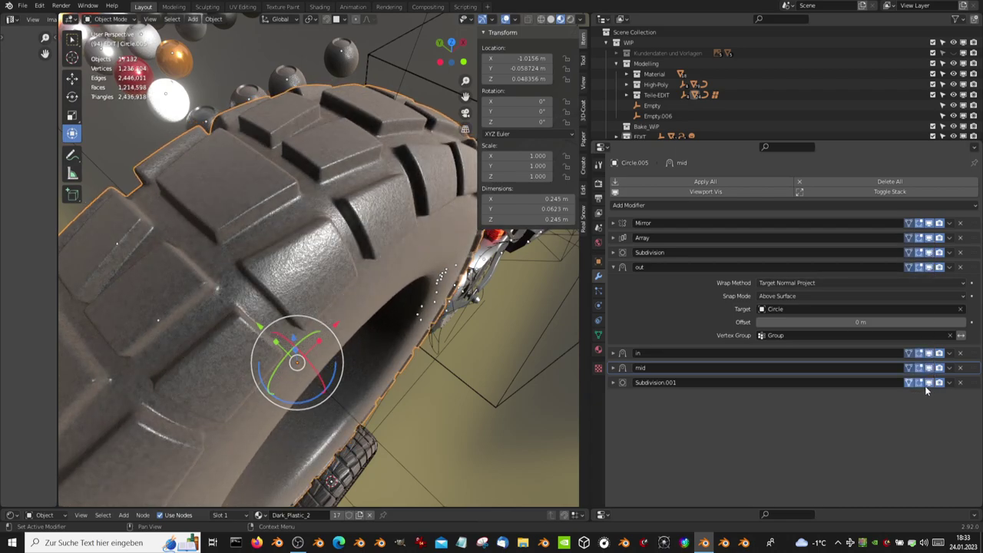
Expand the Subdivision.001, mid, in and Subdivision modifier panels
{"action": "left_click", "coordinate": [613, 383]}
{"action": "left_click", "coordinate": [613, 368]}
{"action": "left_click", "coordinate": [614, 353]}
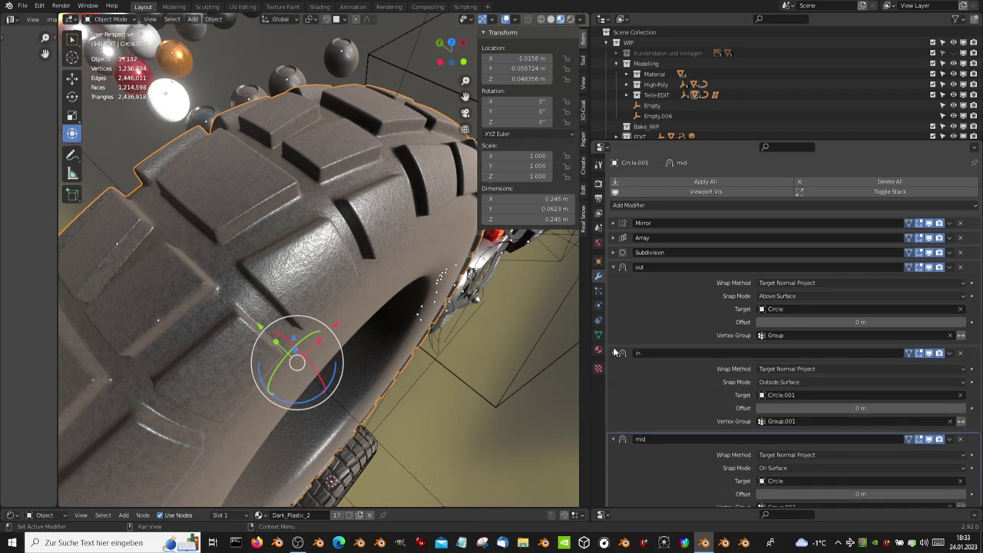
{"action": "left_click", "coordinate": [613, 252]}
{"action": "scroll", "coordinate": [675, 347], "scroll_direction": "down", "scroll_amount": 3}
{"action": "scroll", "coordinate": [674, 347], "scroll_direction": "down", "scroll_amount": 3}
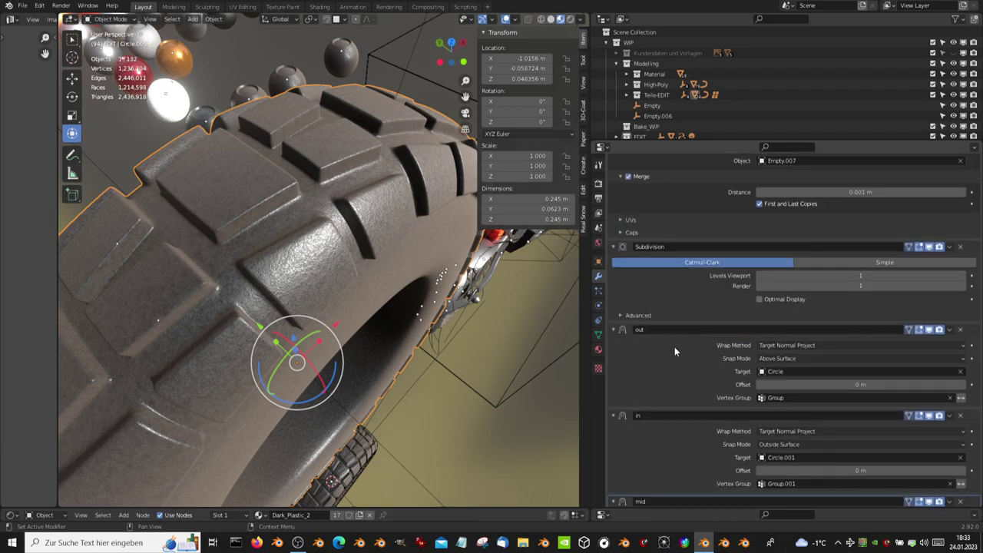
{"action": "scroll", "coordinate": [294, 227], "scroll_direction": "down", "scroll_amount": 6}
{"action": "mouse_move", "coordinate": [348, 230]}
{"action": "middle_mouse_down"}
{"action": "mouse_move", "coordinate": [349, 297]}
{"action": "mouse_move", "coordinate": [384, 295]}
{"action": "middle_mouse_up"}
Select the lattice around the deck and inspect a lattice point in Edit Mode
{"action": "scroll", "coordinate": [384, 295], "scroll_direction": "up", "scroll_amount": 3}
{"action": "left_click", "coordinate": [453, 295]}
{"action": "left_click", "coordinate": [453, 295]}
{"action": "scroll", "coordinate": [454, 292], "scroll_direction": "down", "scroll_amount": 2}
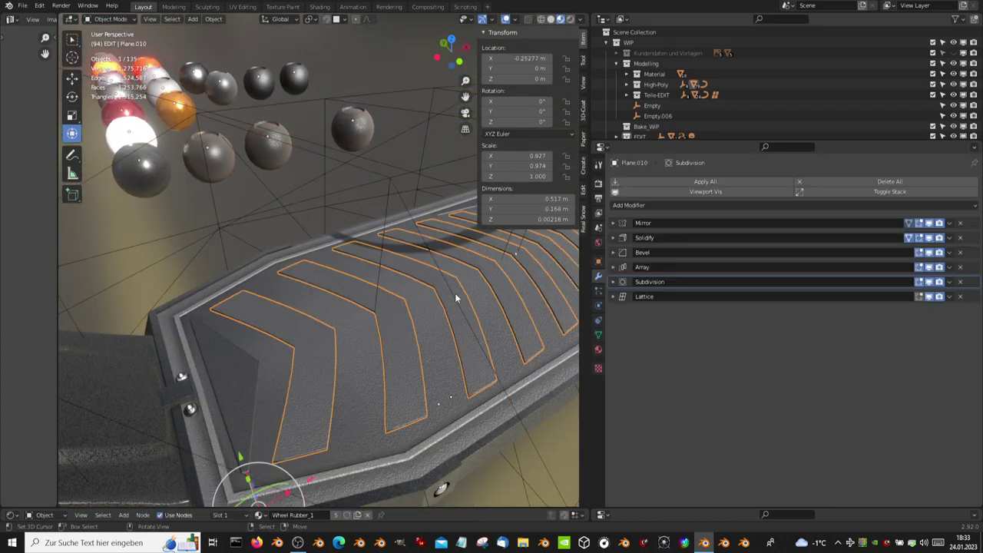
{"action": "mouse_move", "coordinate": [455, 292]}
{"action": "middle_mouse_down"}
{"action": "mouse_move", "coordinate": [363, 284]}
{"action": "mouse_move", "coordinate": [496, 282]}
{"action": "middle_mouse_up"}
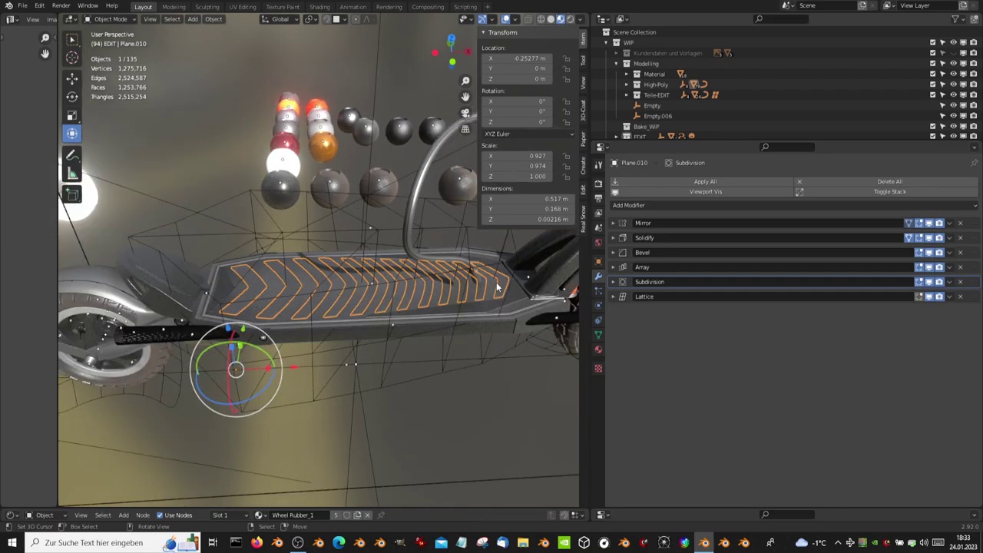
{"action": "left_click", "coordinate": [432, 273]}
{"action": "key", "text": "Tab"}
{"action": "left_click", "coordinate": [423, 229]}
{"action": "middle_click_drag", "start_coordinate": [423, 228], "coordinate": [431, 284]}
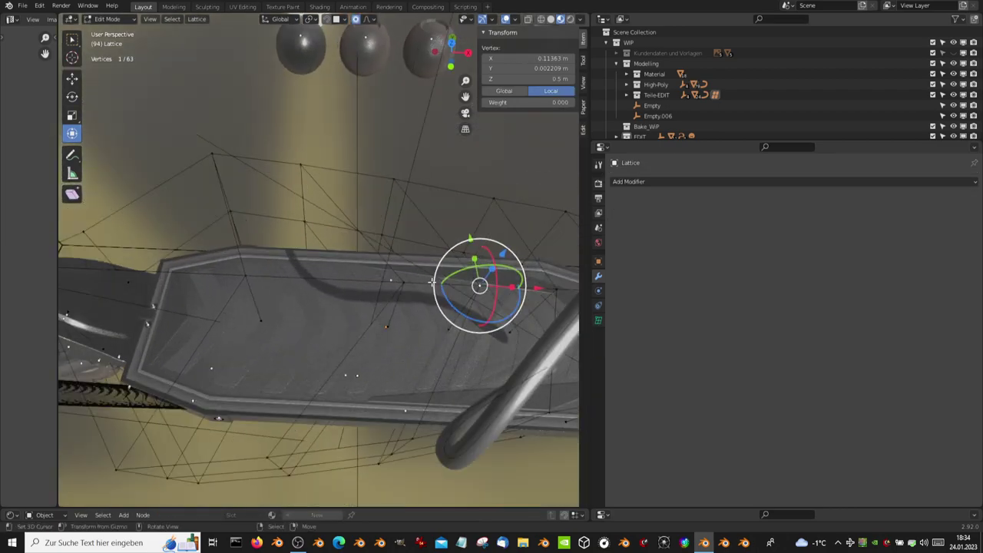
{"action": "scroll", "coordinate": [431, 283], "scroll_direction": "up", "scroll_amount": 3}
{"action": "key", "text": "Tab"}
Isolate the lattice and chevron plane in local view with a maximized viewport
{"action": "left_click", "coordinate": [366, 363], "text": "shift"}
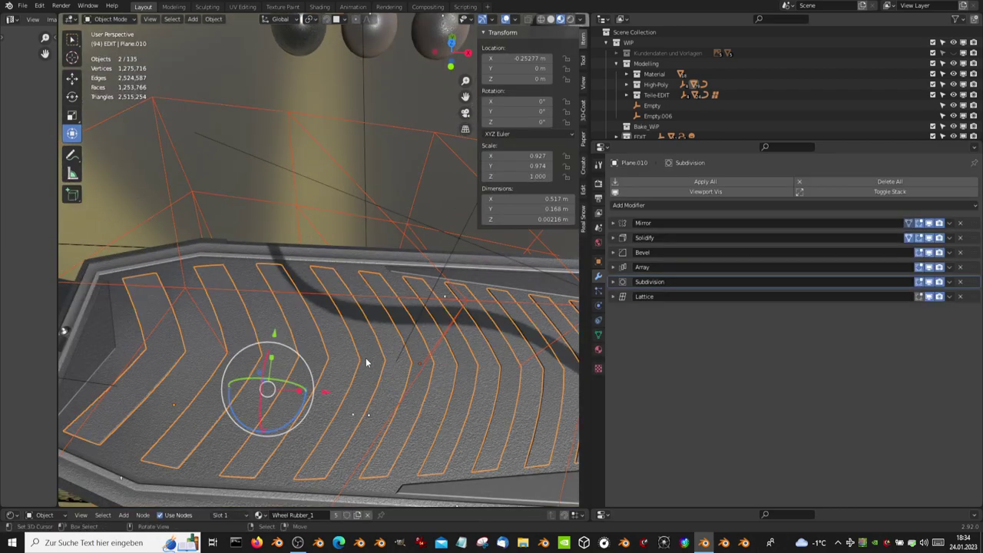
{"action": "key", "text": "KP_Divide"}
{"action": "middle_click_drag", "start_coordinate": [377, 372], "coordinate": [385, 348]}
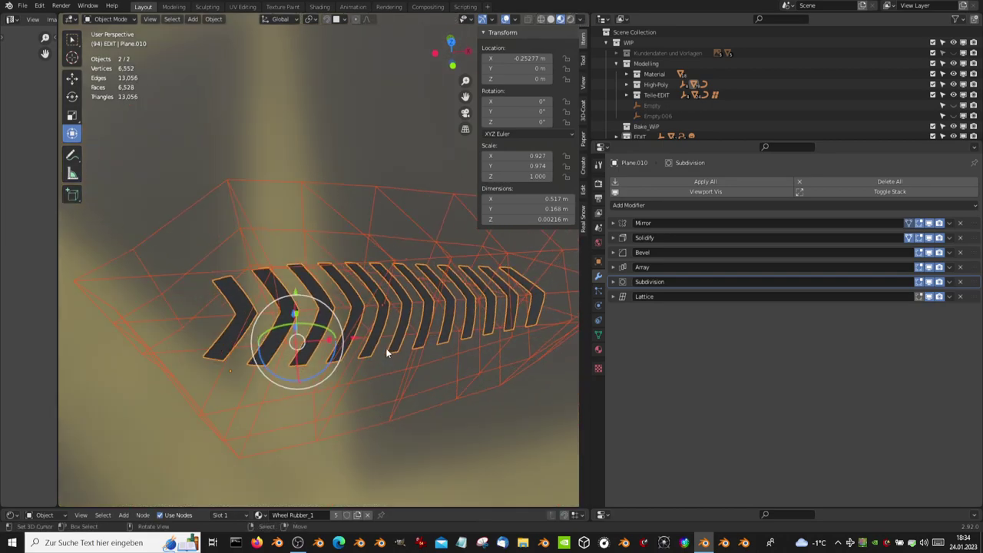
{"action": "key", "text": "ctrl+space"}
{"action": "scroll", "coordinate": [386, 353], "scroll_direction": "down", "scroll_amount": 3}
{"action": "left_click", "coordinate": [625, 319]}
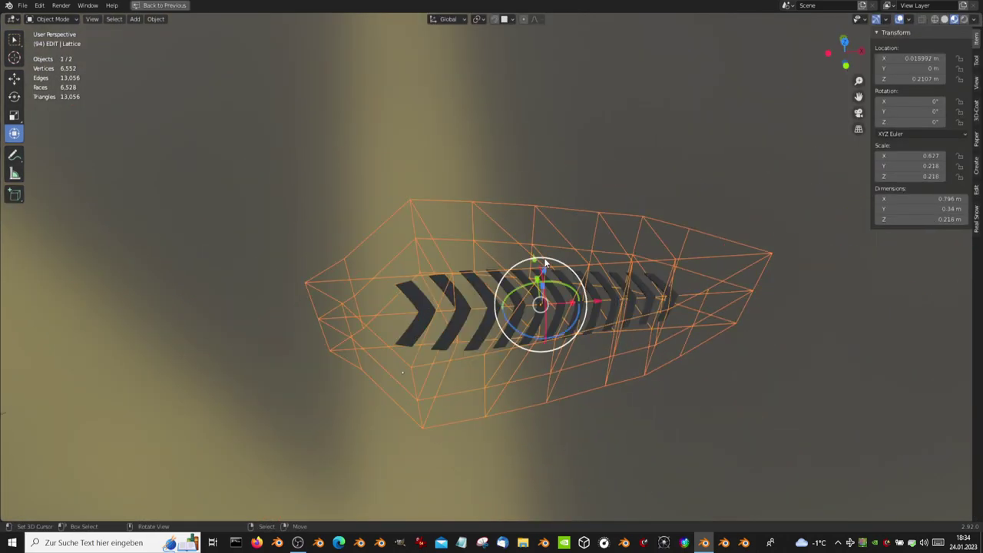
Test-move a lattice point from top view without keeping the change
{"action": "key", "text": "Tab"}
{"action": "key", "text": "Tab"}
{"action": "key", "text": "Tab"}
{"action": "middle_click_drag", "start_coordinate": [550, 270], "coordinate": [538, 338]}
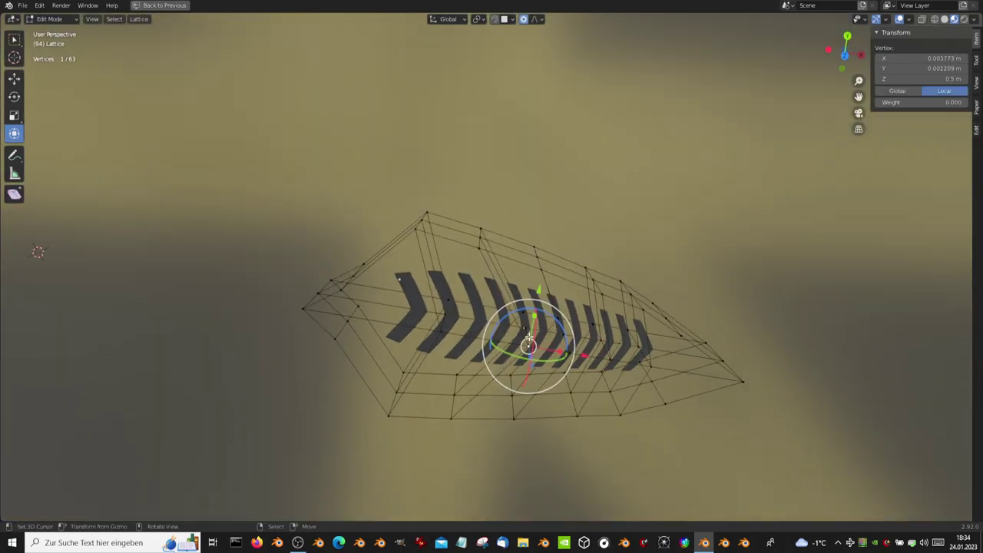
{"action": "key", "text": "g"}
{"action": "key", "text": "Escape"}
{"action": "key", "text": "KP_7"}
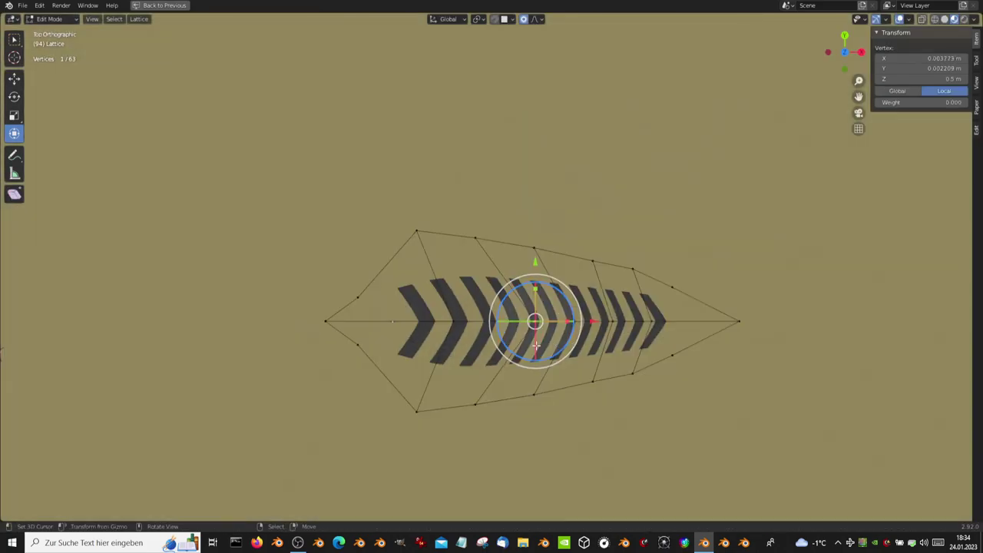
{"action": "left_click_drag", "start_coordinate": [536, 346], "coordinate": [454, 329]}
{"action": "scroll", "coordinate": [500, 304], "scroll_direction": "up", "scroll_amount": 1}
Box-select a block of lattice points and test-move them, restoring the lattice
{"action": "key", "text": "g"}
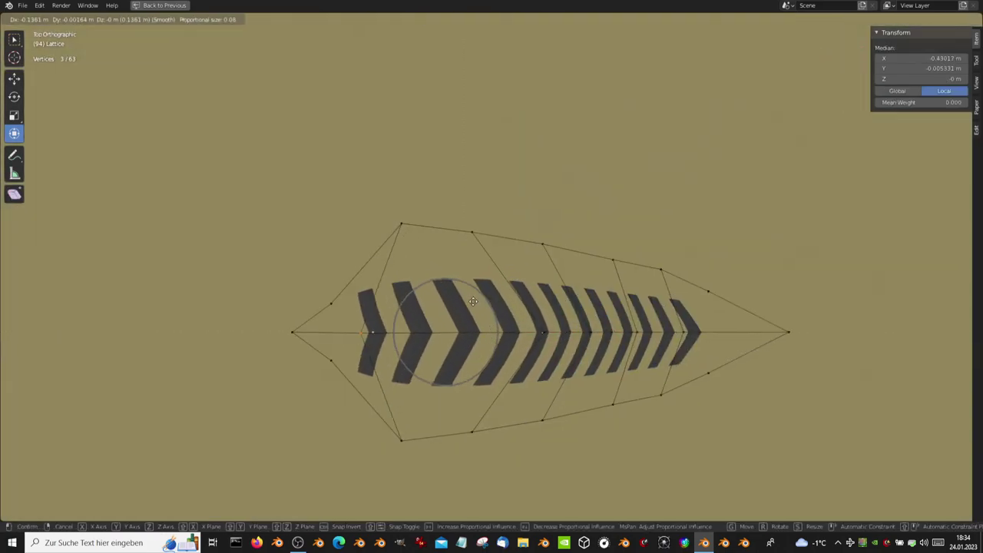
{"action": "key", "text": "Escape"}
{"action": "left_click", "coordinate": [683, 332]}
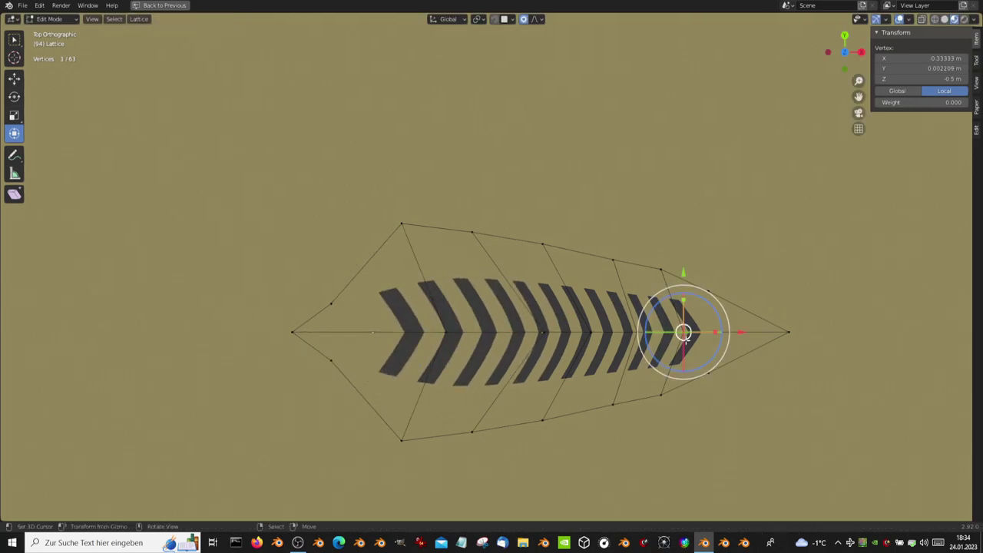
{"action": "left_click_drag", "start_coordinate": [434, 328], "coordinate": [391, 316]}
{"action": "key", "text": "g"}
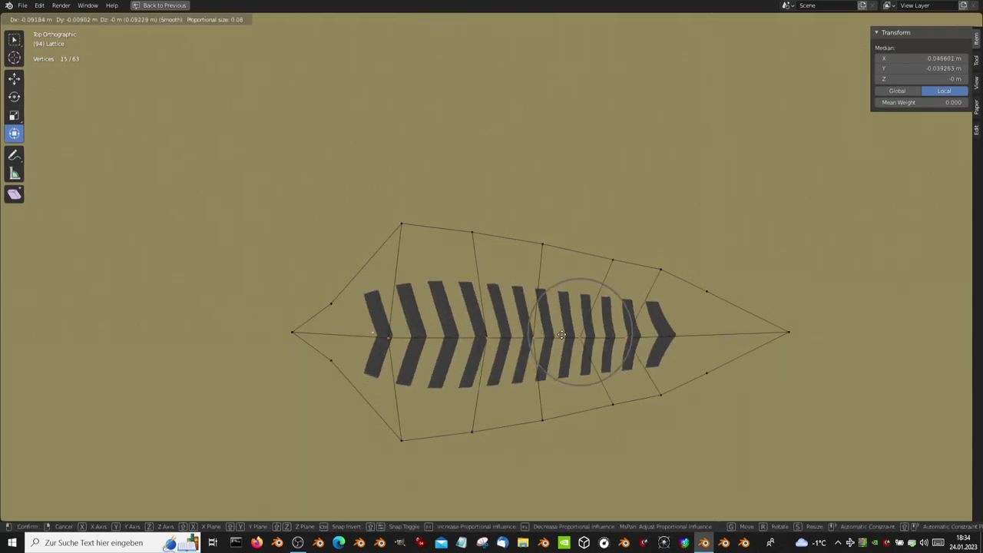
{"action": "key", "text": "Escape"}
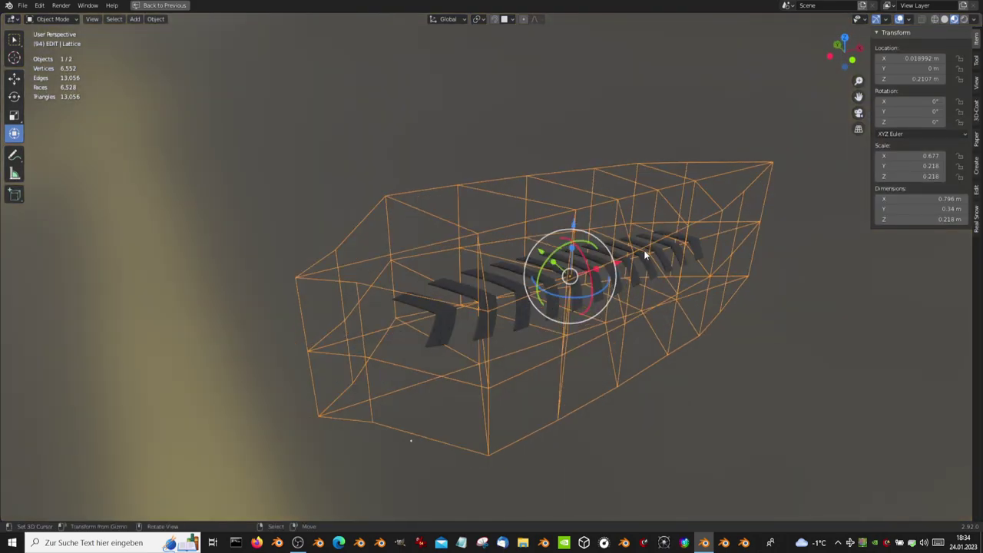
Shade the chevron plane smooth and restore the normal window layout
{"action": "left_click", "coordinate": [507, 290]}
{"action": "right_click", "coordinate": [509, 289]}
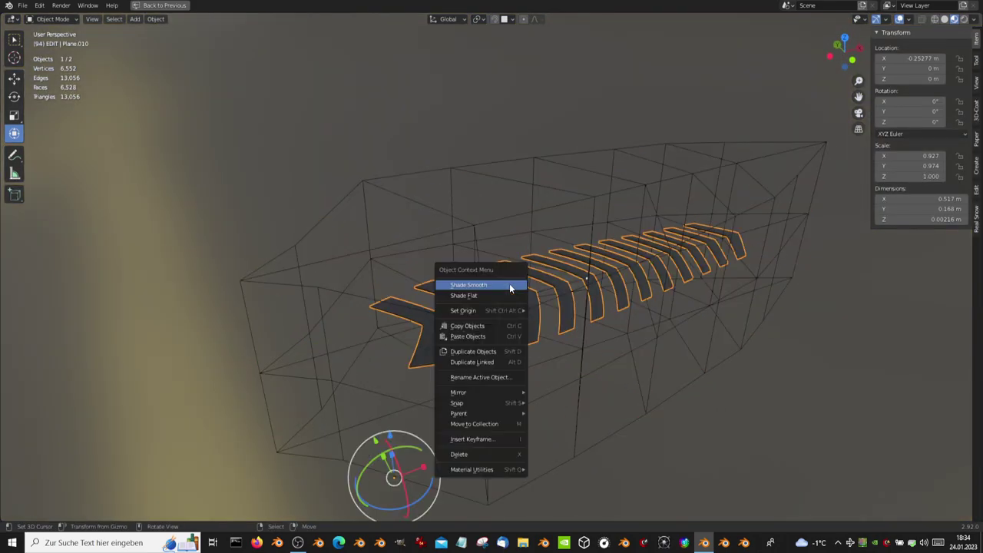
{"action": "left_click", "coordinate": [509, 284]}
{"action": "key", "text": "ctrl+space"}
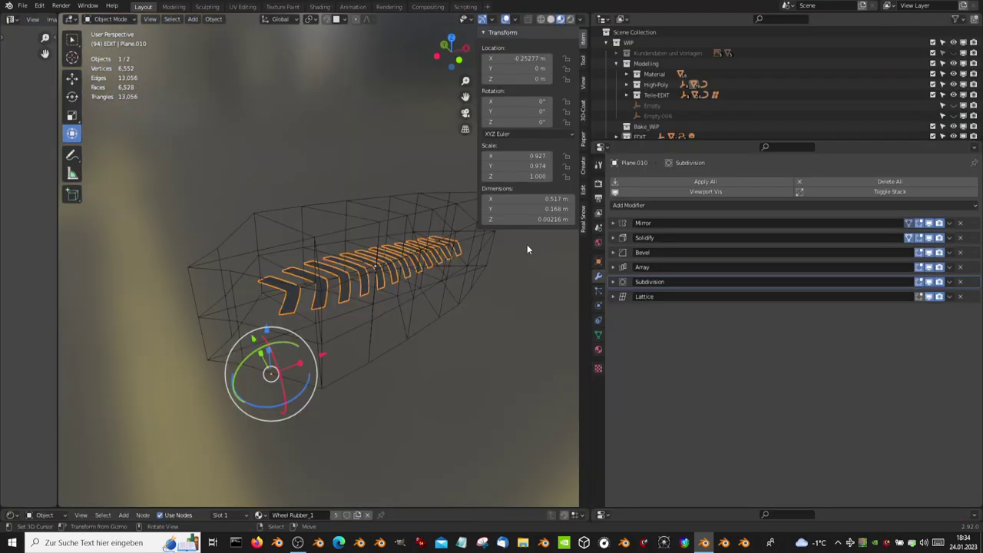
{"action": "scroll", "coordinate": [371, 258], "scroll_direction": "up", "scroll_amount": 2}
{"action": "scroll", "coordinate": [371, 258], "scroll_direction": "up", "scroll_amount": 3}
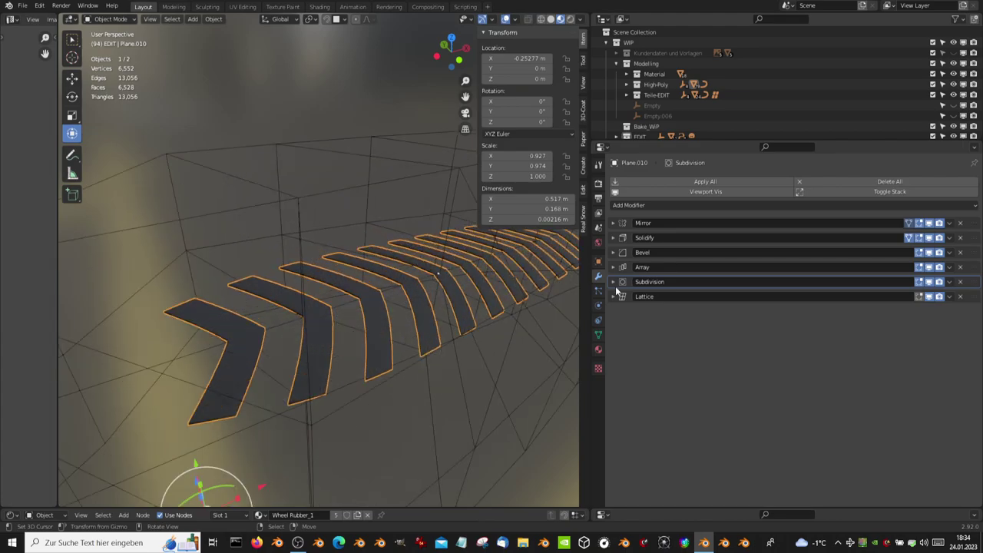
Toggle Lattice, Subdivision and Array off, then Mirror, Array and Lattice back on
{"action": "left_click", "coordinate": [928, 297]}
{"action": "left_click", "coordinate": [928, 282]}
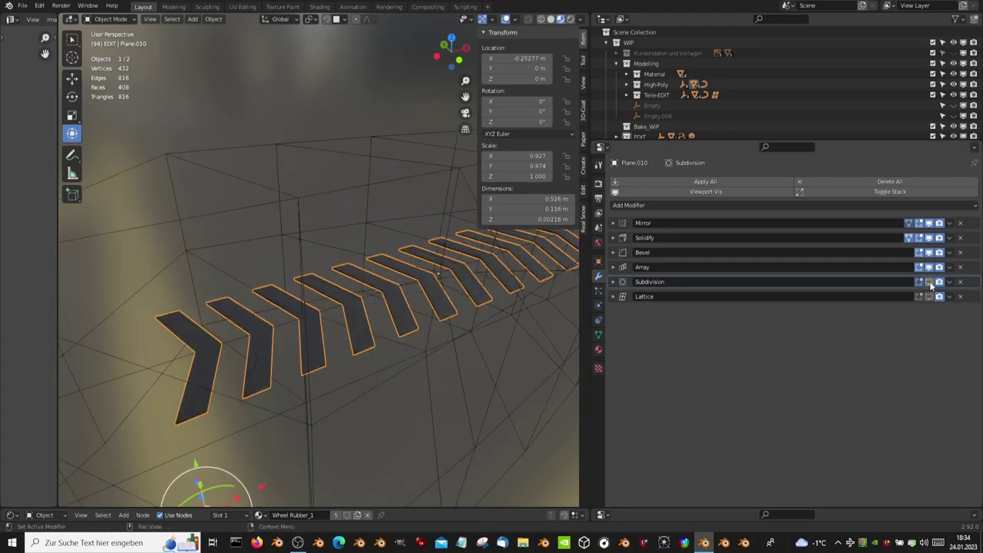
{"action": "left_click", "coordinate": [929, 268]}
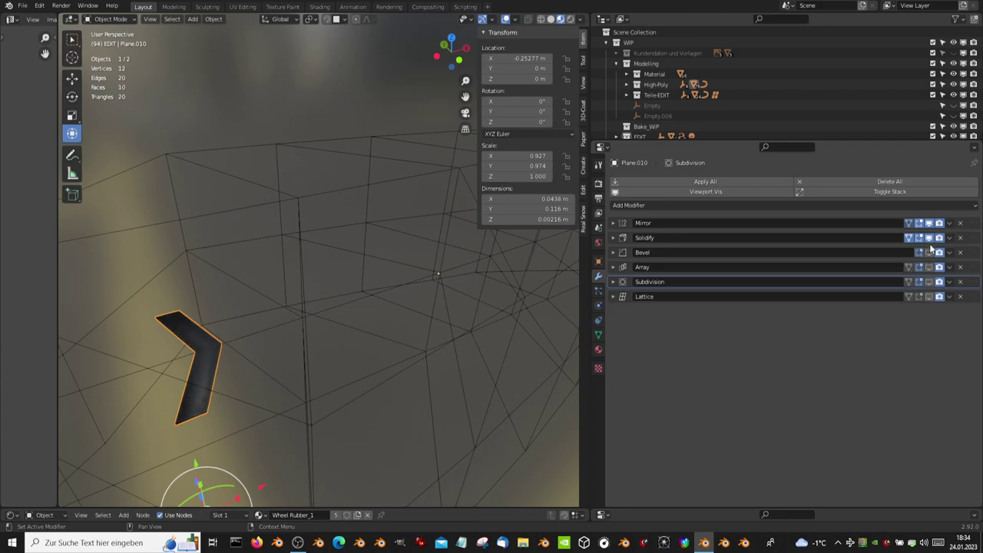
{"action": "left_click", "coordinate": [931, 222]}
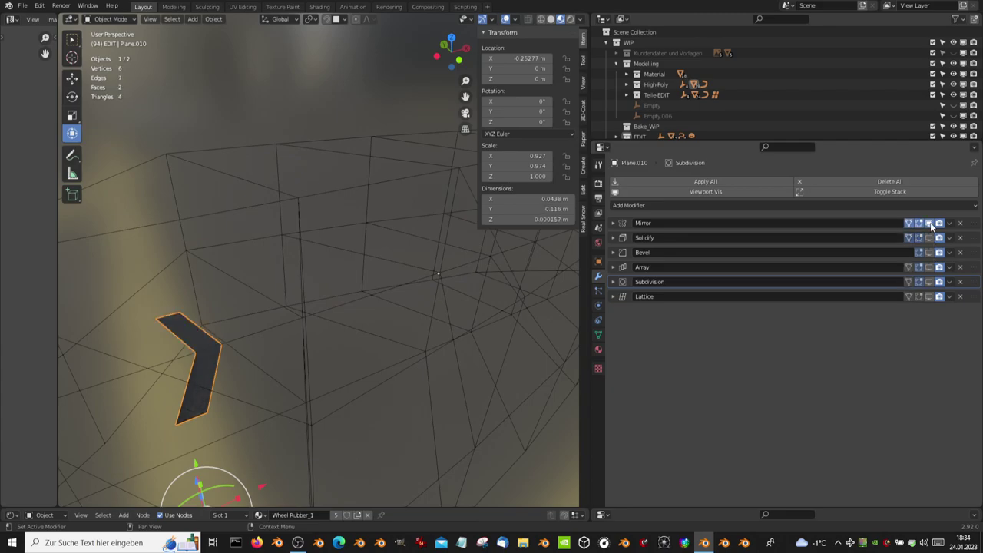
{"action": "left_click", "coordinate": [929, 267]}
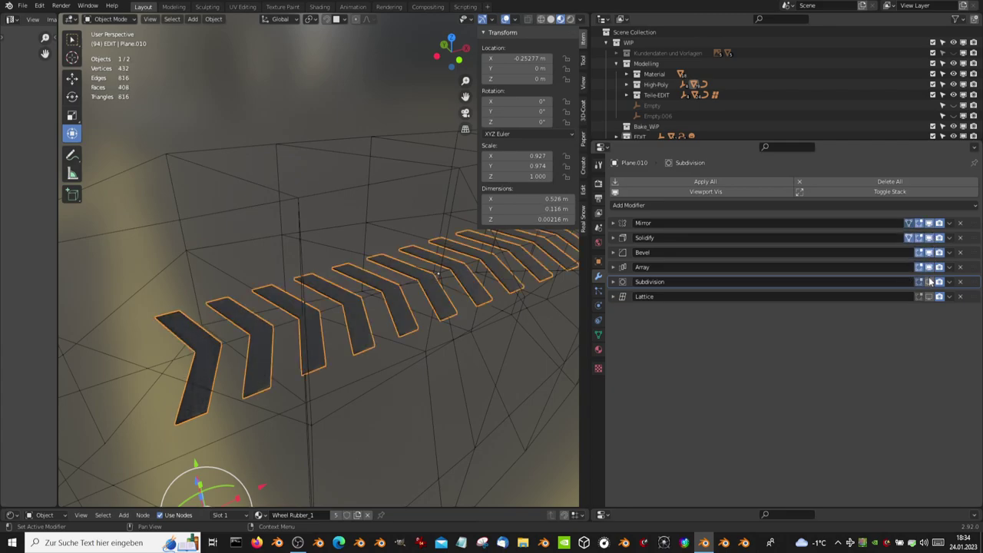
{"action": "left_click", "coordinate": [929, 296]}
{"action": "mouse_move", "coordinate": [369, 353]}
{"action": "middle_mouse_down"}
{"action": "mouse_move", "coordinate": [320, 361]}
{"action": "mouse_move", "coordinate": [251, 338]}
{"action": "mouse_move", "coordinate": [273, 373]}
{"action": "middle_mouse_up"}
Exit local view to show the whole scooter and deselect everything
{"action": "key", "text": "KP_Divide"}
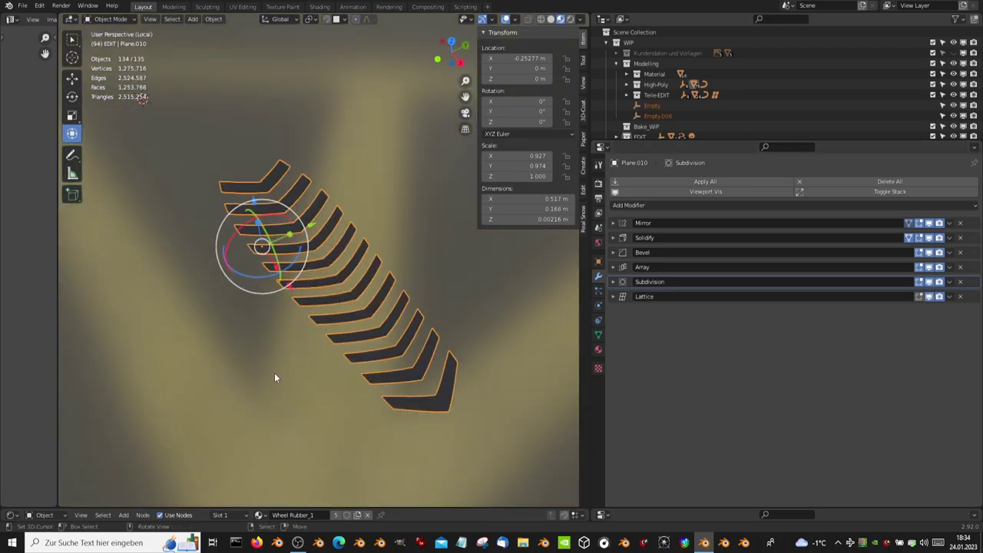
{"action": "mouse_move", "coordinate": [277, 365]}
{"action": "middle_mouse_down"}
{"action": "mouse_move", "coordinate": [377, 290]}
{"action": "mouse_move", "coordinate": [401, 303]}
{"action": "mouse_move", "coordinate": [324, 297]}
{"action": "mouse_move", "coordinate": [356, 271]}
{"action": "mouse_move", "coordinate": [366, 225]}
{"action": "mouse_move", "coordinate": [334, 244]}
{"action": "middle_mouse_up"}
{"action": "key", "text": "alt+a"}
{"action": "scroll", "coordinate": [377, 290], "scroll_direction": "down", "scroll_amount": 4}
{"action": "scroll", "coordinate": [355, 268], "scroll_direction": "up", "scroll_amount": 3}
{"action": "scroll", "coordinate": [367, 222], "scroll_direction": "up", "scroll_amount": 4}
{"action": "scroll", "coordinate": [383, 215], "scroll_direction": "up", "scroll_amount": 4}
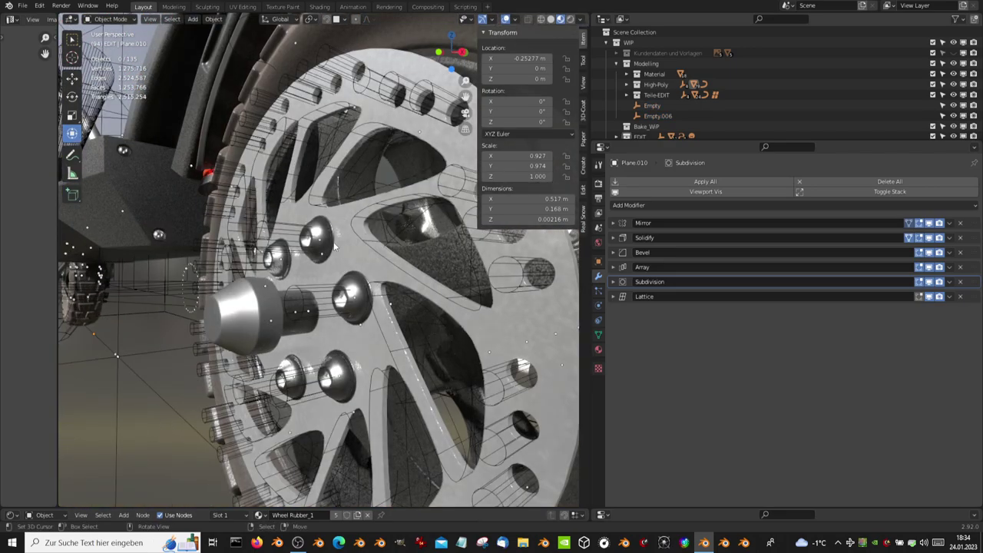
{"action": "left_click", "coordinate": [341, 258]}
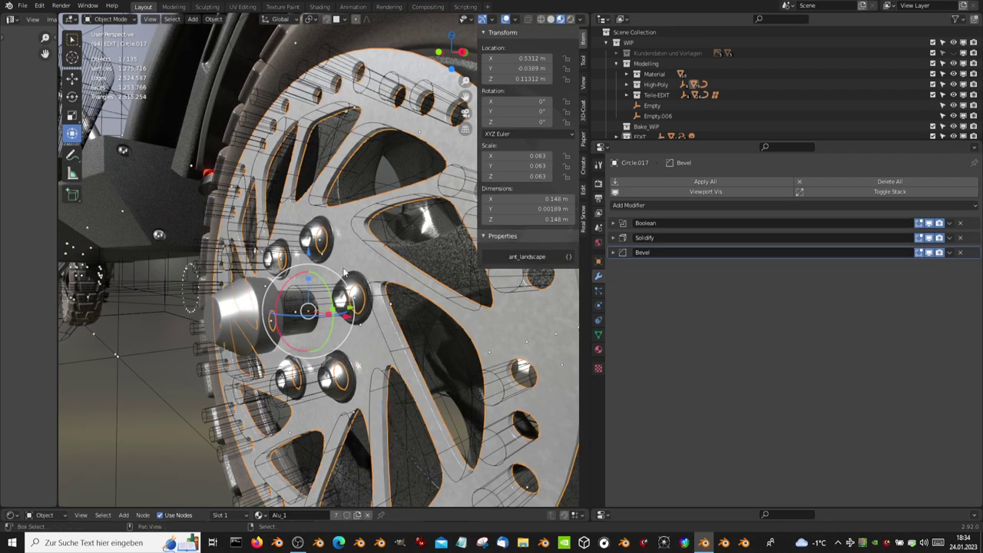
{"action": "key", "text": "shift+h"}
{"action": "mouse_move", "coordinate": [239, 266]}
{"action": "middle_mouse_down"}
{"action": "mouse_move", "coordinate": [355, 213]}
{"action": "mouse_move", "coordinate": [772, 231]}
{"action": "middle_mouse_up"}
{"action": "scroll", "coordinate": [351, 214], "scroll_direction": "down", "scroll_amount": 5}
{"action": "key", "text": "KP_Decimal"}
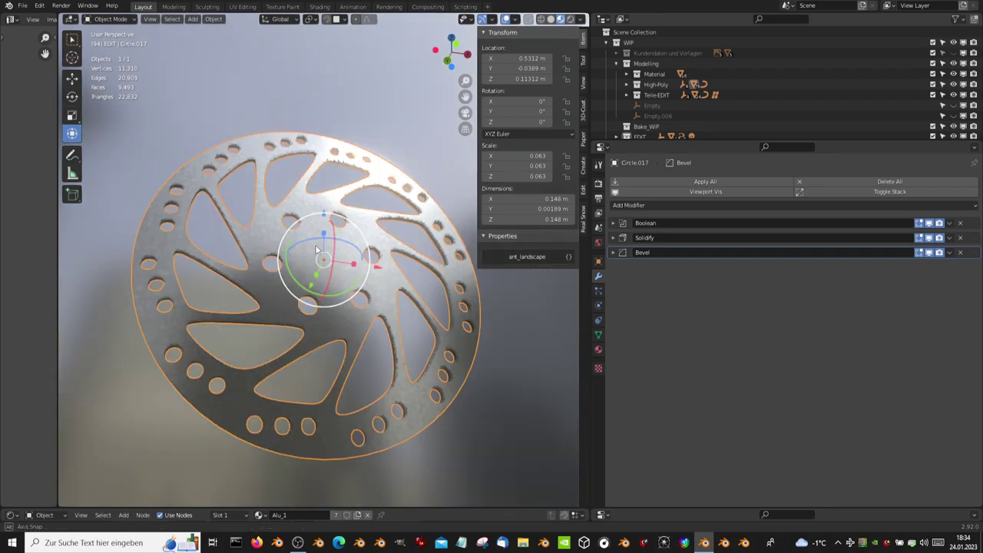
{"action": "left_click", "coordinate": [929, 252]}
{"action": "left_click", "coordinate": [933, 240]}
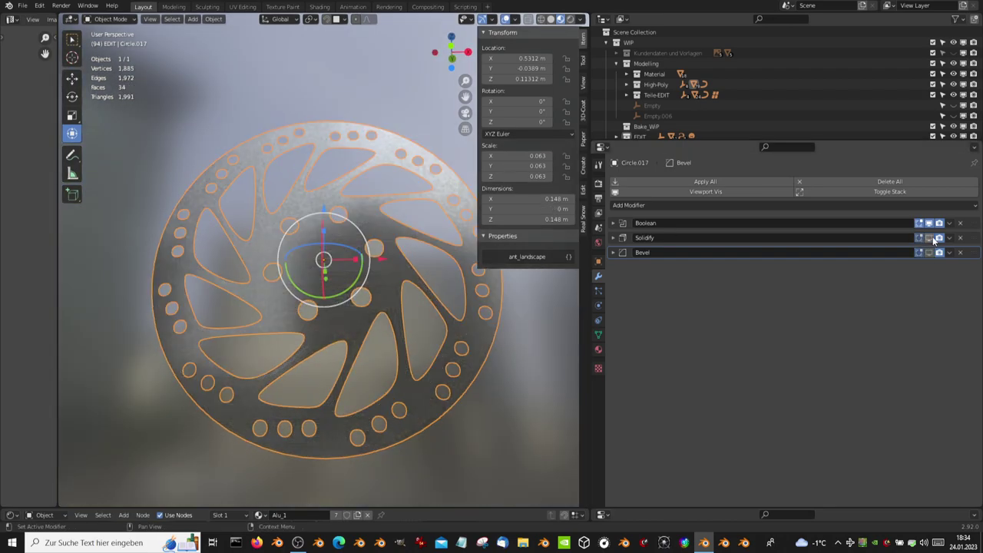
{"action": "left_click", "coordinate": [934, 223]}
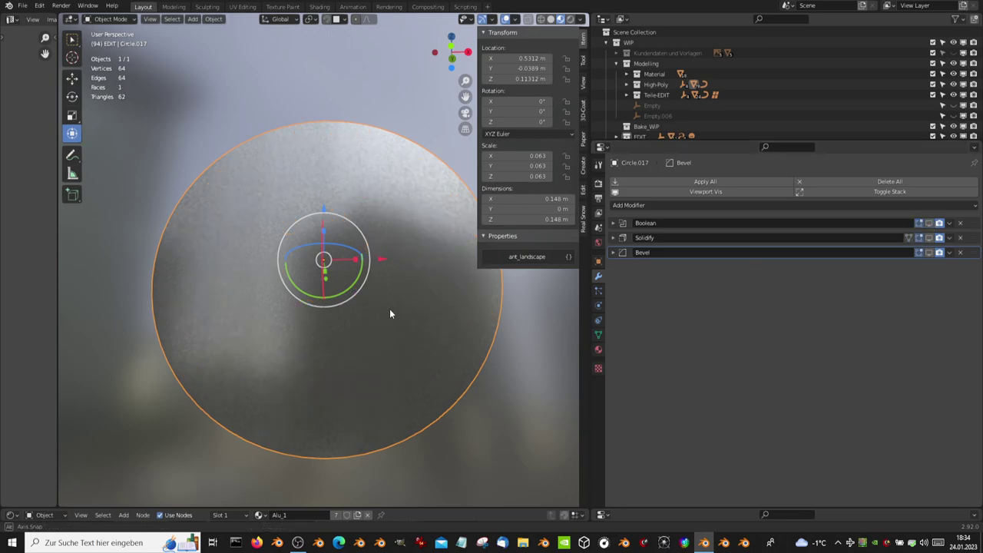
{"action": "middle_click_drag", "start_coordinate": [389, 309], "coordinate": [391, 361]}
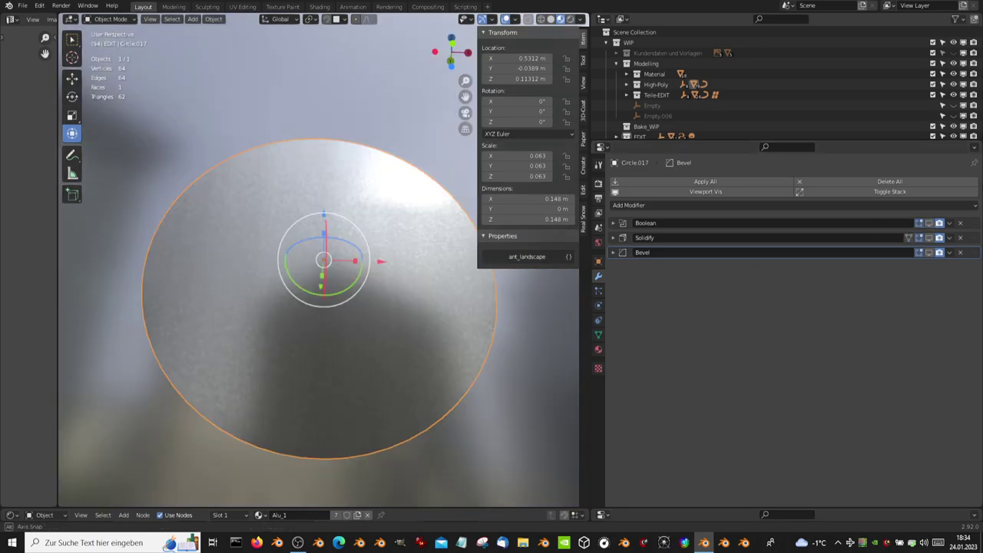
{"action": "left_click", "coordinate": [929, 223]}
{"action": "left_click", "coordinate": [927, 240]}
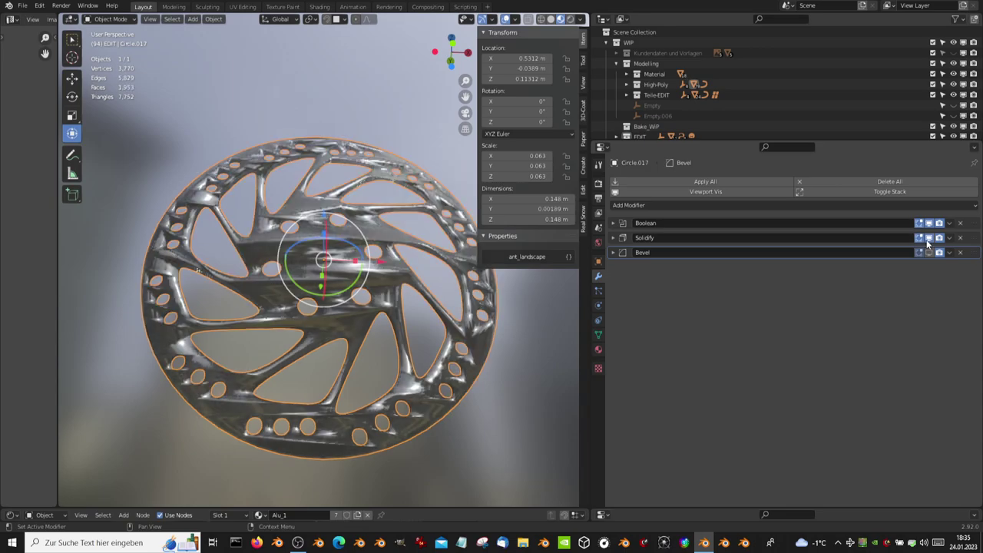
{"action": "left_click", "coordinate": [928, 253]}
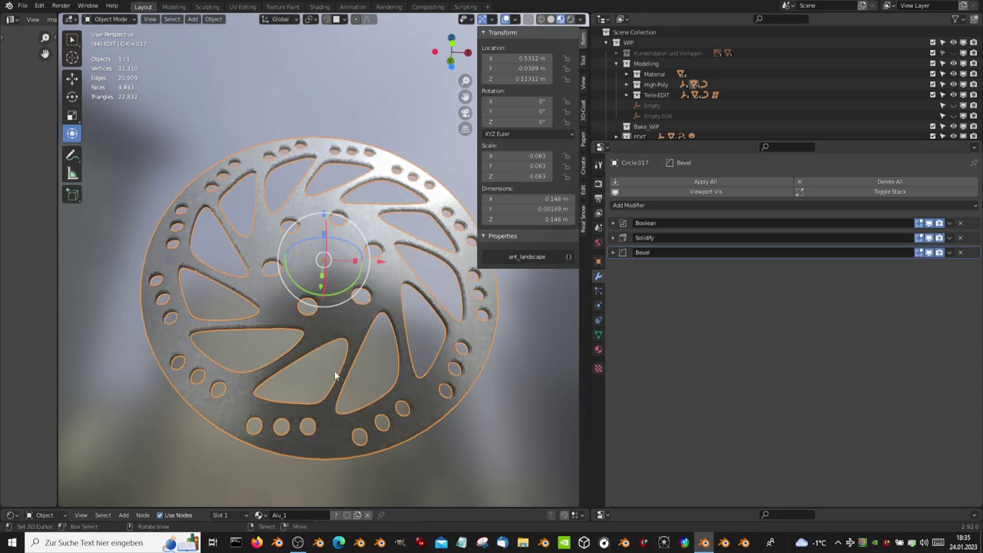
{"action": "mouse_move", "coordinate": [334, 370]}
{"action": "middle_mouse_down"}
{"action": "mouse_move", "coordinate": [298, 388]}
{"action": "mouse_move", "coordinate": [331, 217]}
{"action": "mouse_move", "coordinate": [359, 188]}
{"action": "mouse_move", "coordinate": [331, 217]}
{"action": "middle_mouse_up"}
{"action": "scroll", "coordinate": [299, 388], "scroll_direction": "down", "scroll_amount": 3}
{"action": "key", "text": "KP_Divide"}
{"action": "scroll", "coordinate": [346, 204], "scroll_direction": "down", "scroll_amount": 3}
{"action": "scroll", "coordinate": [360, 188], "scroll_direction": "up", "scroll_amount": 4}
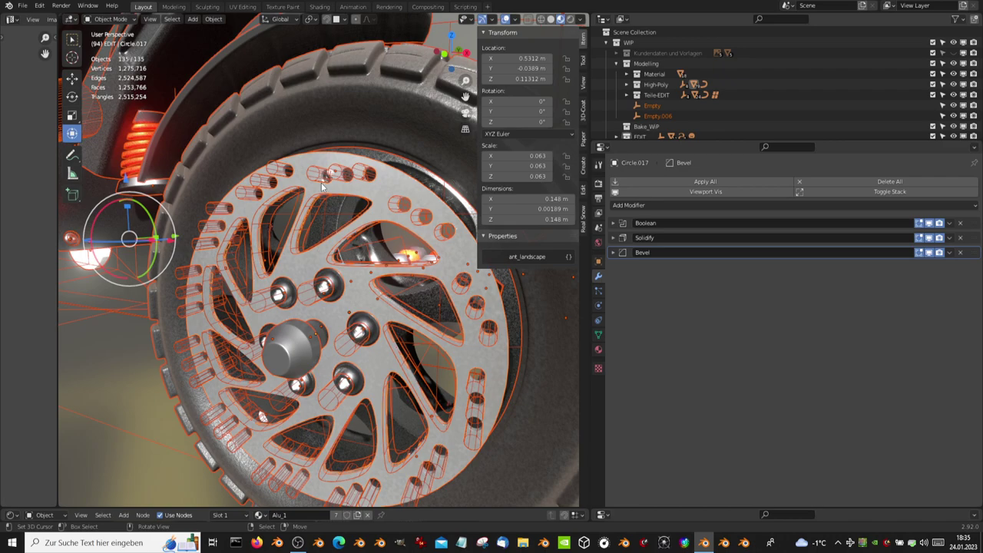
Select the brake disc Plane.043 and switch the viewport to red MatCap shading
{"action": "left_click", "coordinate": [321, 182]}
{"action": "middle_click_drag", "start_coordinate": [321, 182], "coordinate": [529, 57]}
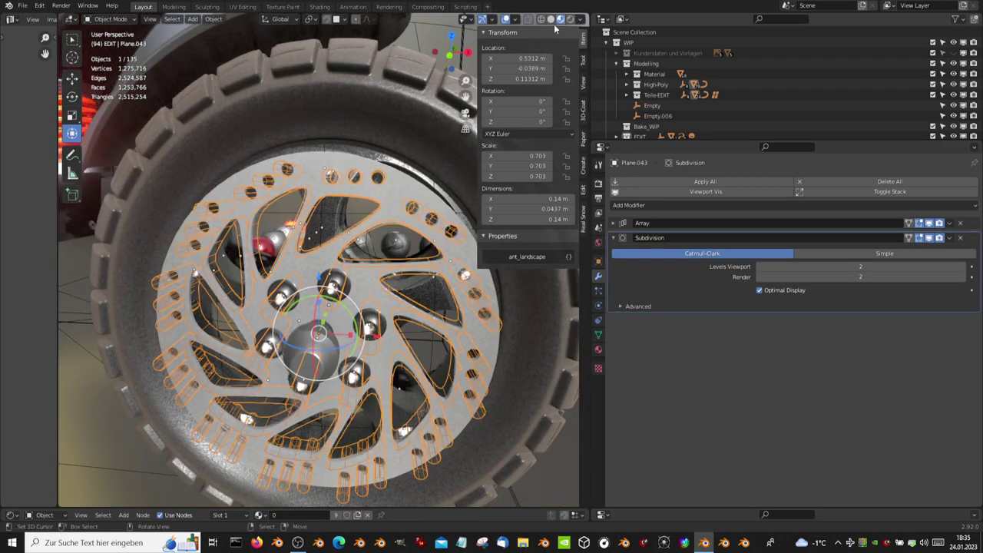
{"action": "middle_click_drag", "start_coordinate": [347, 192], "coordinate": [349, 194], "text": "shift"}
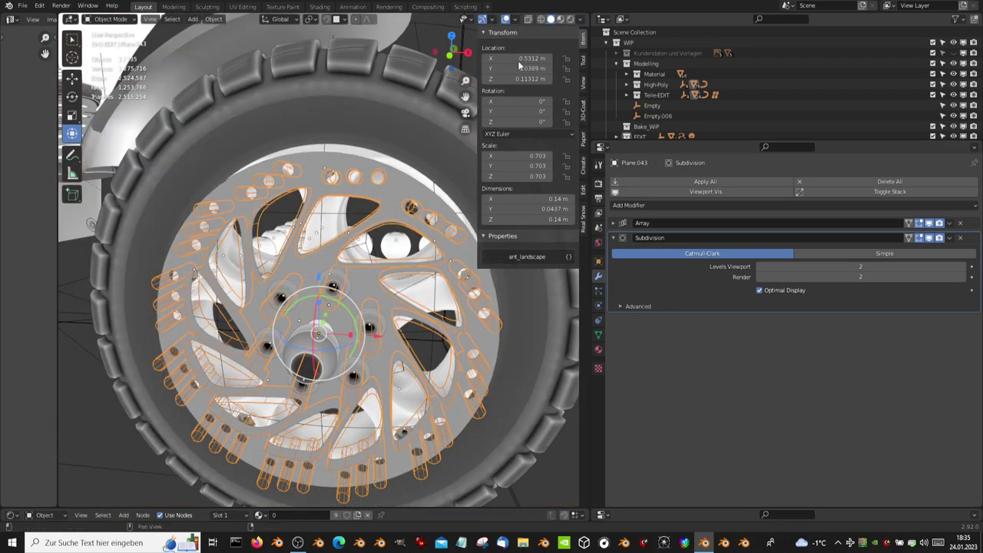
{"action": "left_click", "coordinate": [582, 18]}
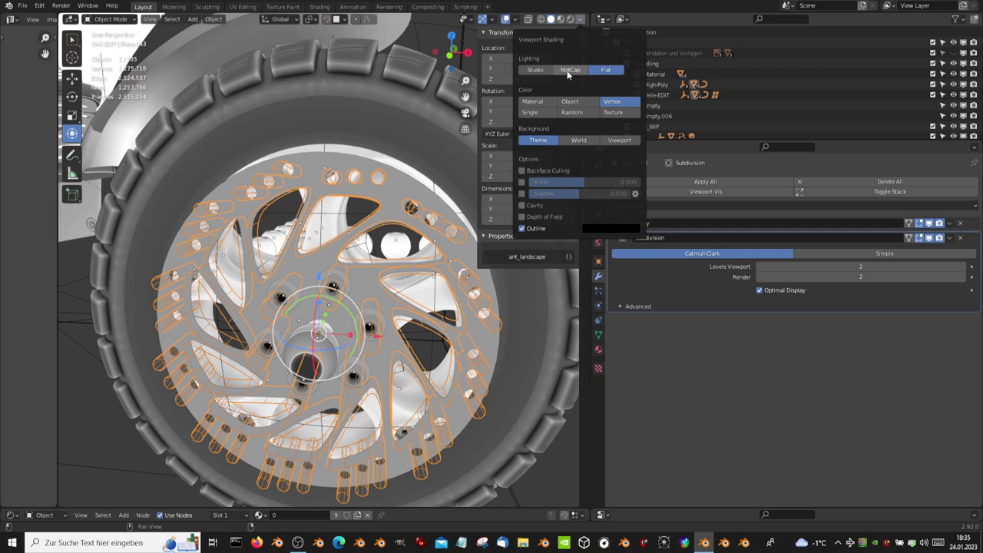
{"action": "left_click", "coordinate": [541, 68]}
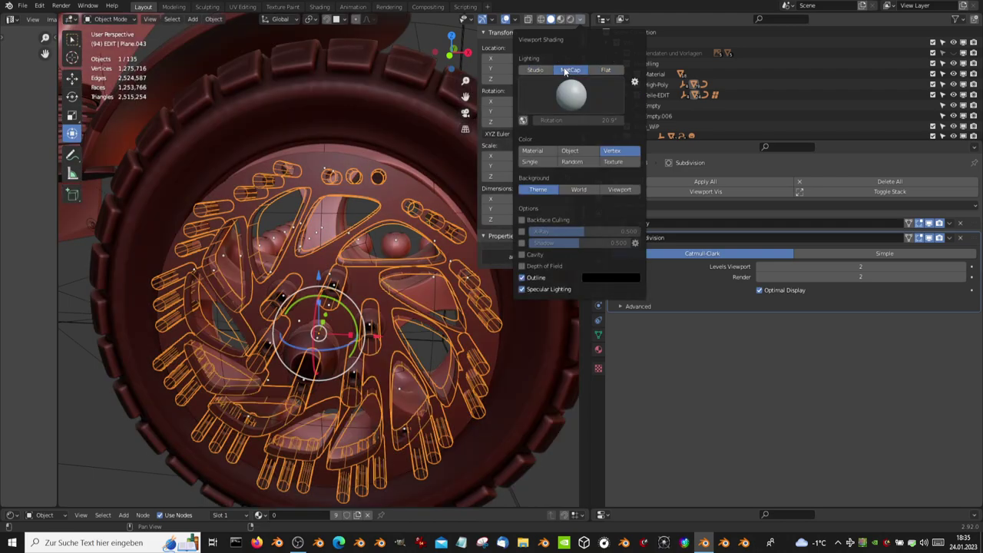
In Edit Mode, select one linked disc hole, trial a proportional move, and cancel it
{"action": "key", "text": "Tab"}
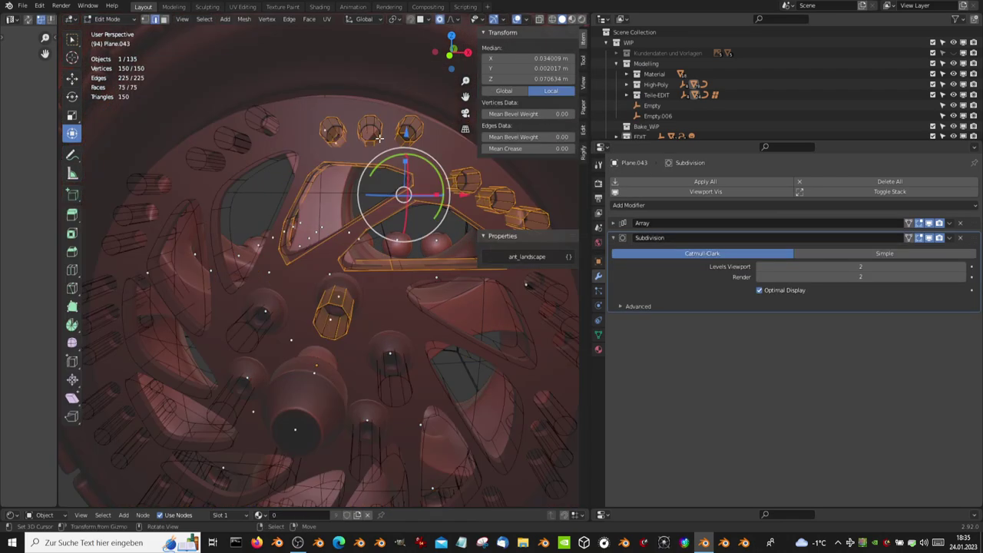
{"action": "left_click", "coordinate": [380, 134]}
{"action": "key", "text": "ctrl+l"}
{"action": "key", "text": "KP_Decimal"}
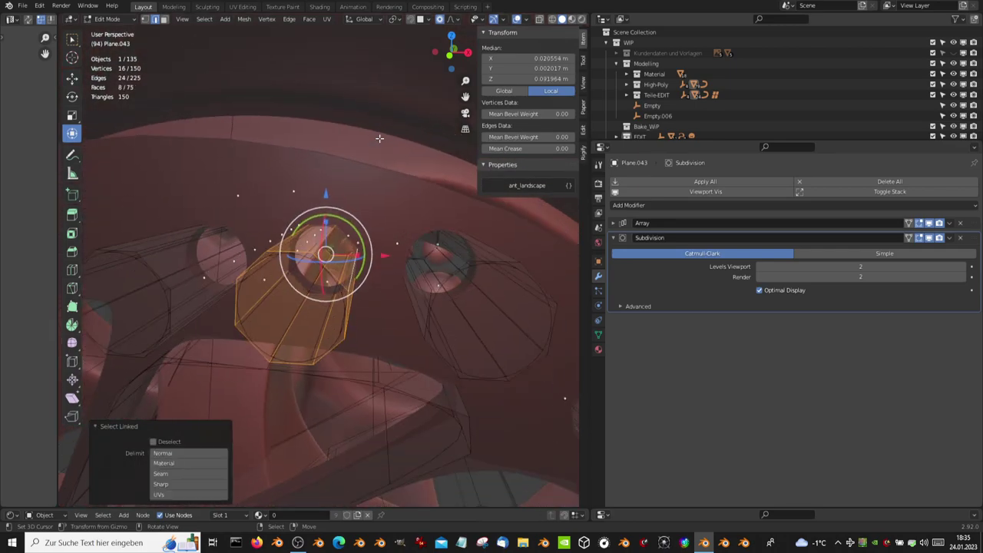
{"action": "key", "text": "KP_1"}
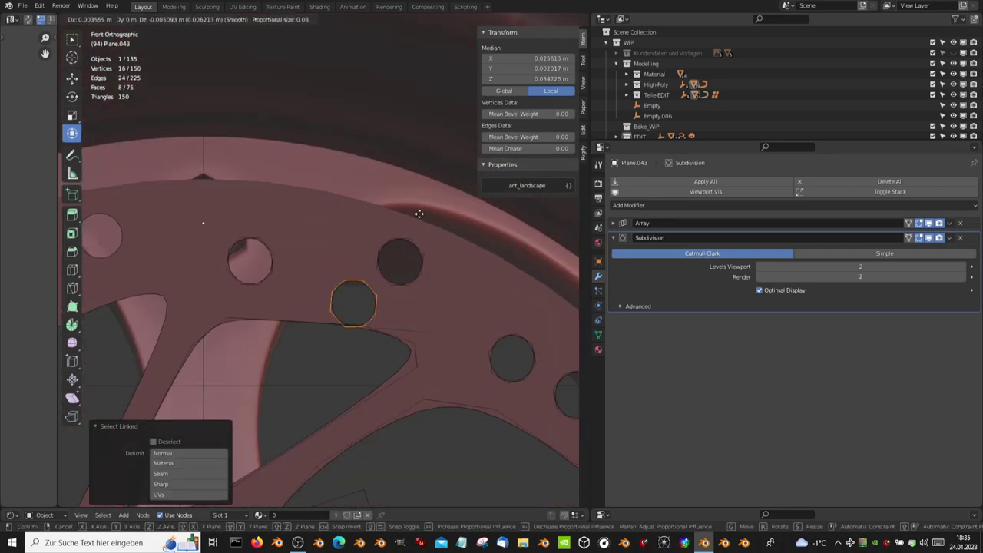
{"action": "key", "text": "Escape"}
Add the neighbouring spoke cut-out, trial another proportional move, cancel, and return to Object Mode
{"action": "scroll", "coordinate": [362, 305], "scroll_direction": "down", "scroll_amount": 2}
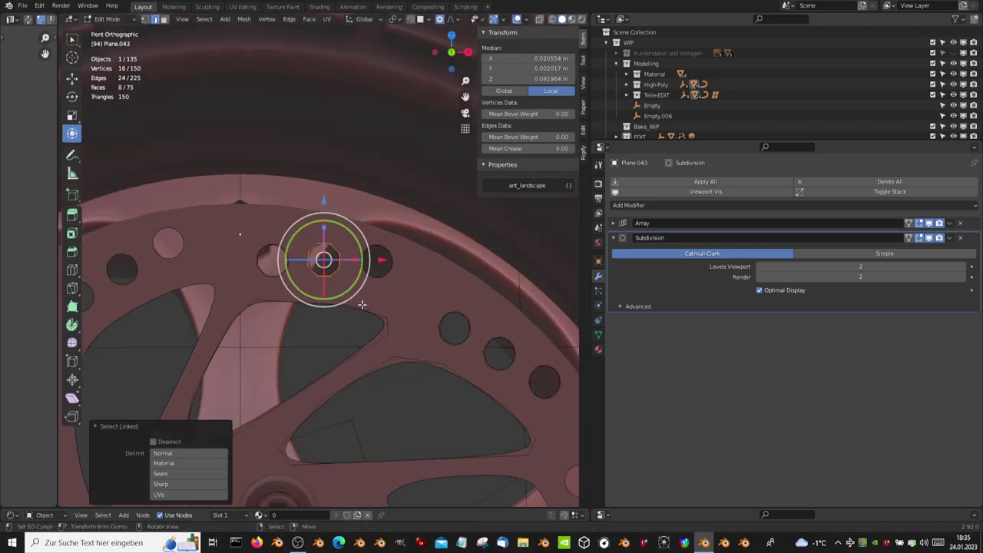
{"action": "scroll", "coordinate": [364, 305], "scroll_direction": "down", "scroll_amount": 2}
{"action": "scroll", "coordinate": [364, 305], "scroll_direction": "down", "scroll_amount": 2}
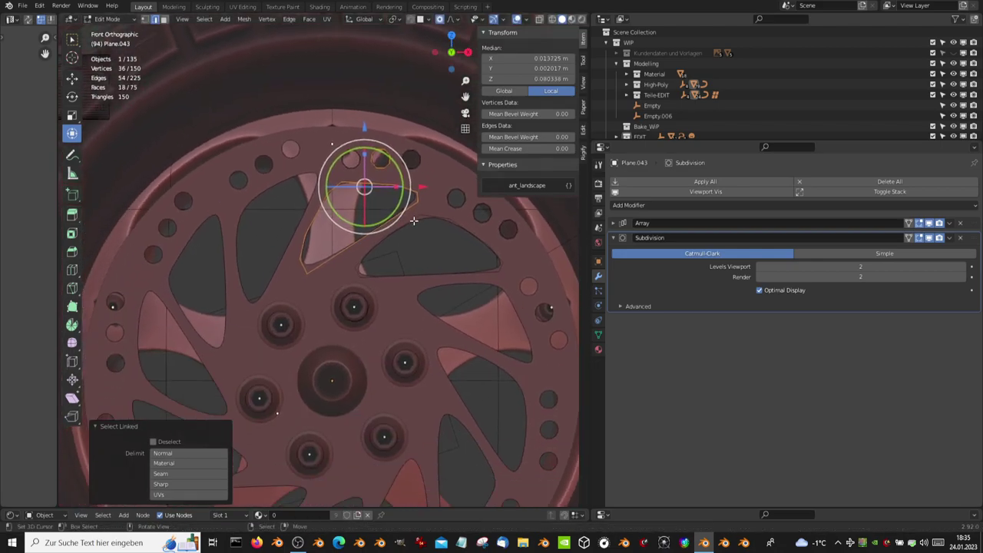
{"action": "key", "text": "l"}
{"action": "key", "text": "g"}
{"action": "key", "text": "Escape"}
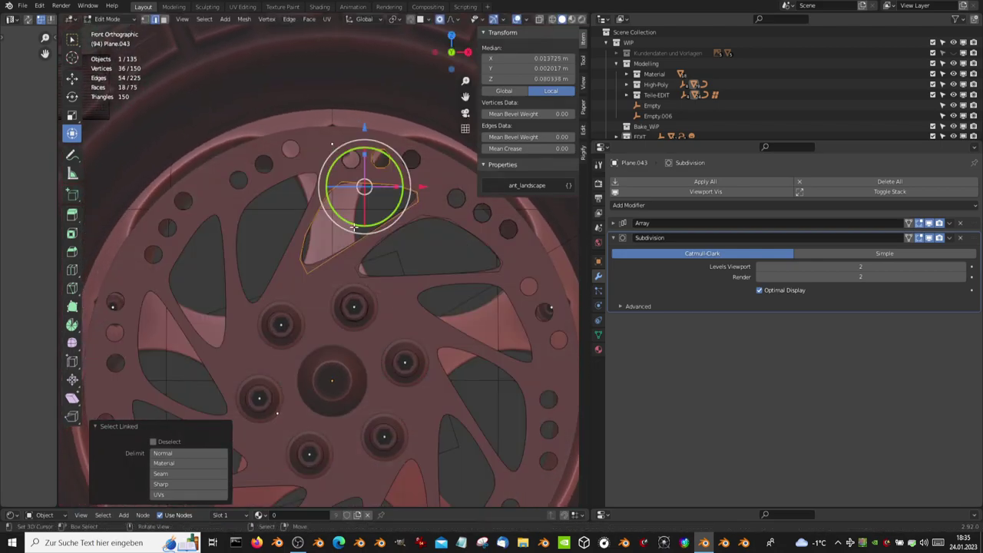
{"action": "key", "text": "Tab"}
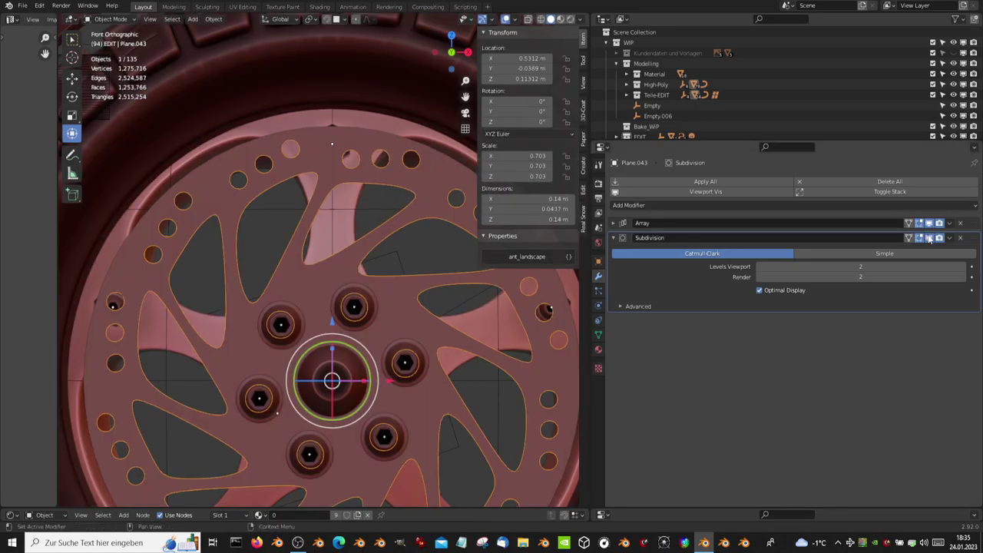
{"action": "left_click", "coordinate": [930, 239]}
{"action": "left_click", "coordinate": [929, 223]}
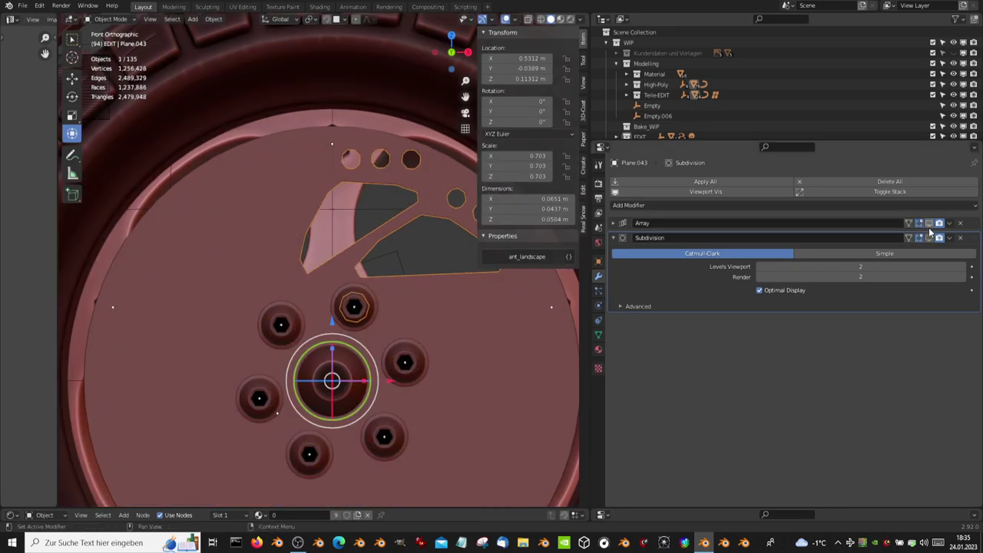
{"action": "left_click", "coordinate": [930, 222]}
{"action": "left_click", "coordinate": [930, 238]}
{"action": "scroll", "coordinate": [232, 257], "scroll_direction": "down", "scroll_amount": 4}
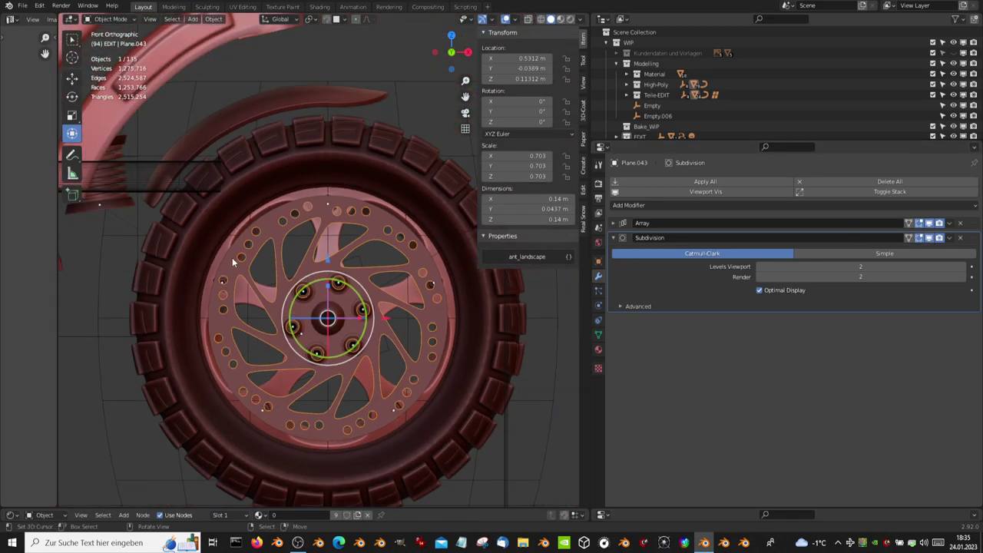
{"action": "middle_click_drag", "start_coordinate": [399, 263], "coordinate": [407, 285]}
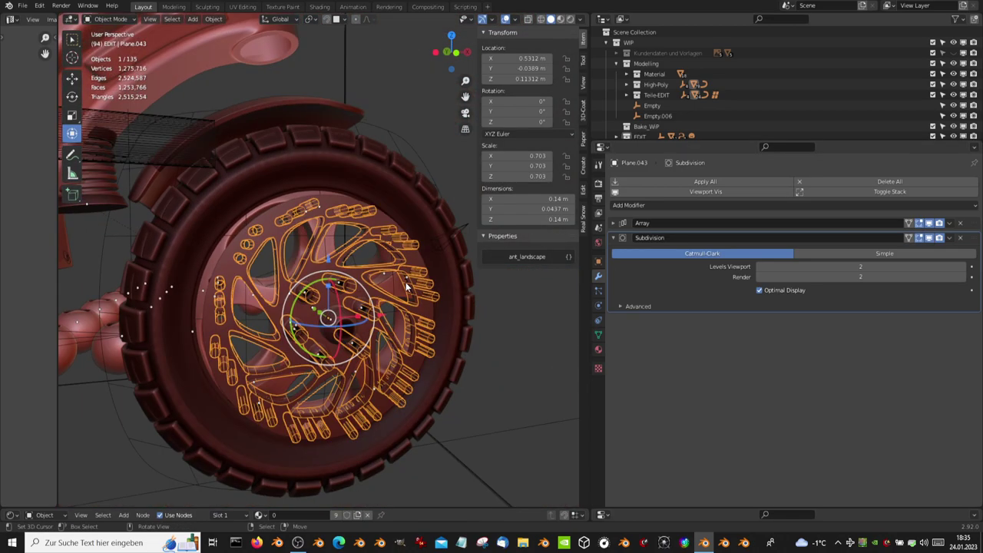
{"action": "left_click", "coordinate": [457, 231]}
{"action": "key", "text": "KP_1"}
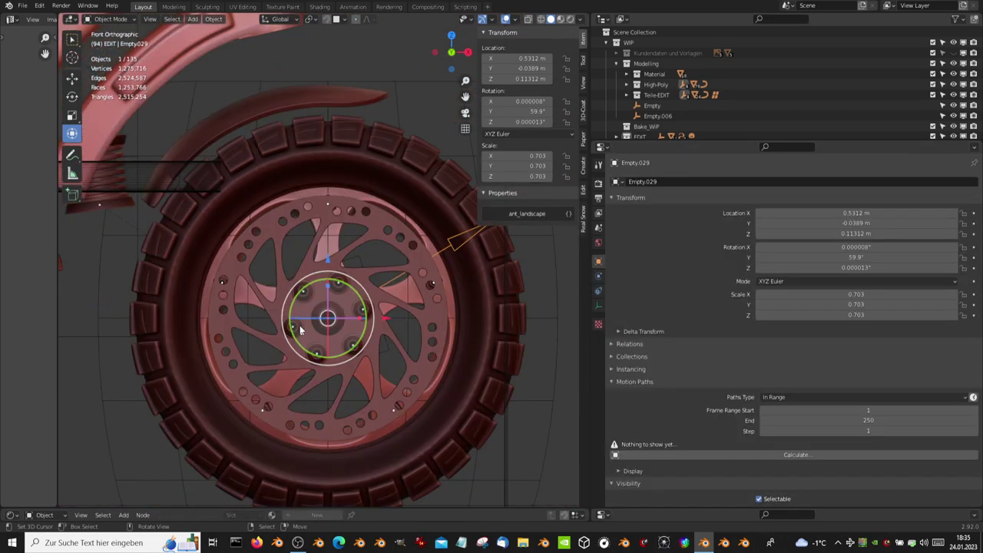
{"action": "key", "text": "r"}
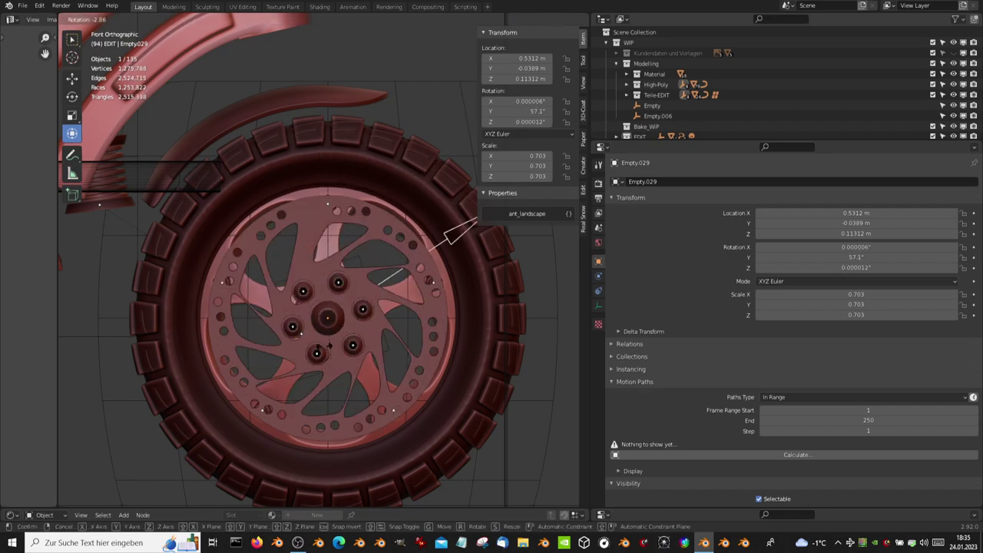
{"action": "left_click", "coordinate": [338, 267]}
{"action": "mouse_move", "coordinate": [366, 235]}
{"action": "middle_mouse_down"}
{"action": "mouse_move", "coordinate": [313, 248]}
{"action": "mouse_move", "coordinate": [375, 228]}
{"action": "mouse_move", "coordinate": [250, 300]}
{"action": "mouse_move", "coordinate": [330, 314]}
{"action": "mouse_move", "coordinate": [277, 265]}
{"action": "mouse_move", "coordinate": [179, 244]}
{"action": "mouse_move", "coordinate": [303, 288]}
{"action": "mouse_move", "coordinate": [249, 324]}
{"action": "mouse_move", "coordinate": [247, 311]}
{"action": "mouse_move", "coordinate": [451, 283]}
{"action": "mouse_move", "coordinate": [379, 295]}
{"action": "mouse_move", "coordinate": [380, 281]}
{"action": "mouse_move", "coordinate": [245, 306]}
{"action": "mouse_move", "coordinate": [413, 276]}
{"action": "middle_mouse_up"}
{"action": "scroll", "coordinate": [276, 265], "scroll_direction": "up", "scroll_amount": 5}
{"action": "scroll", "coordinate": [272, 278], "scroll_direction": "down", "scroll_amount": 4}
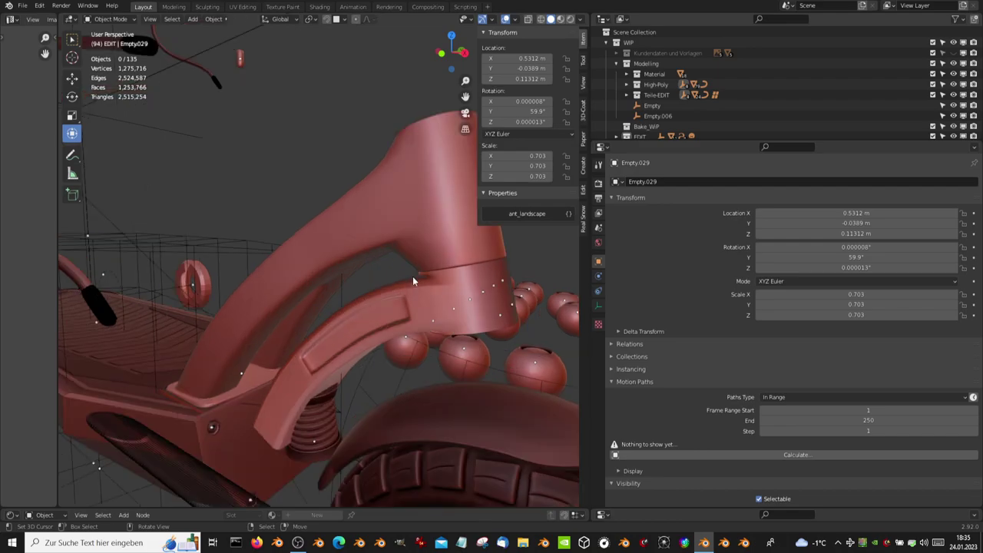
Recalculate the normals of the fork cover piece Plane.019 in Edit Mode
{"action": "scroll", "coordinate": [403, 265], "scroll_direction": "up", "scroll_amount": 3}
{"action": "left_click", "coordinate": [398, 254]}
{"action": "scroll", "coordinate": [391, 254], "scroll_direction": "up", "scroll_amount": 3}
{"action": "scroll", "coordinate": [388, 253], "scroll_direction": "down", "scroll_amount": 4}
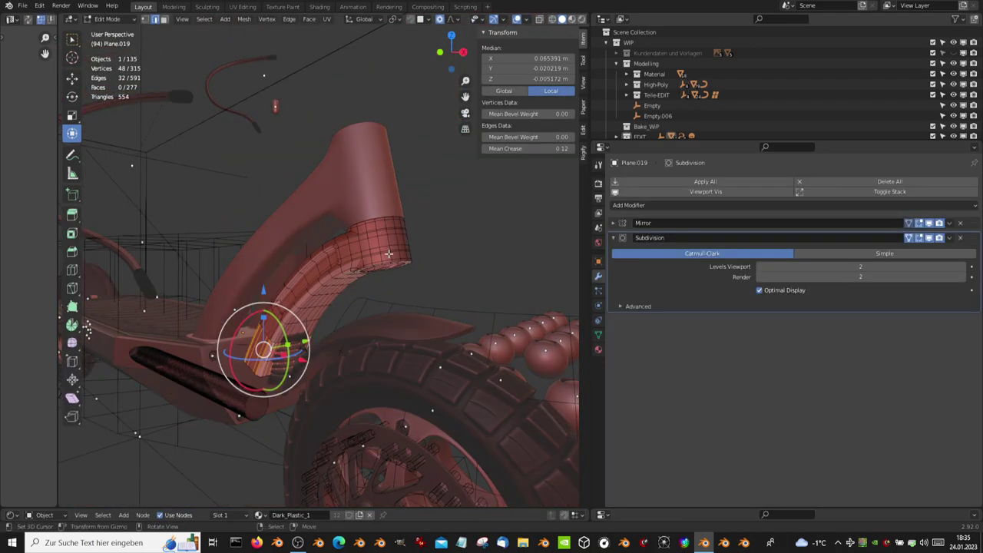
{"action": "key", "text": "Tab"}
{"action": "key", "text": "shift+n"}
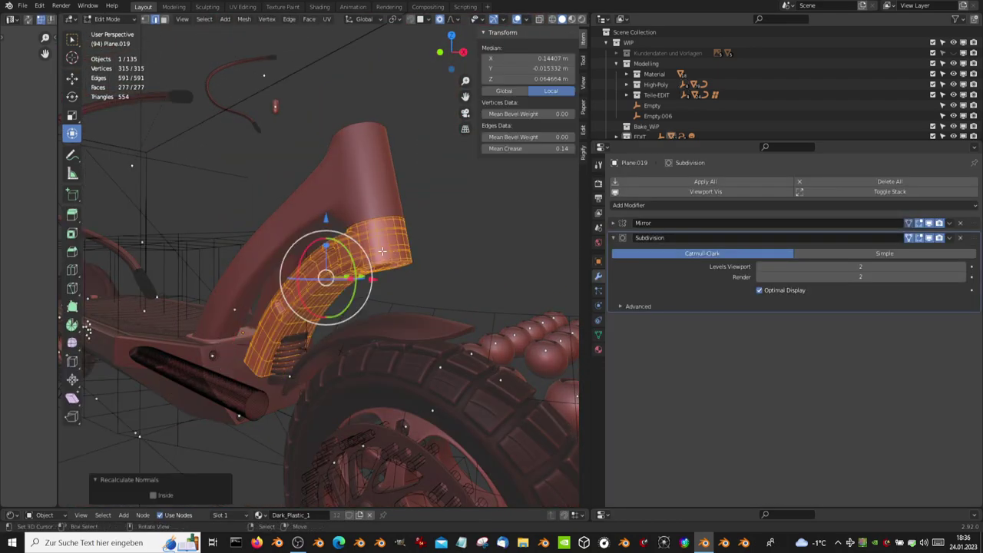
{"action": "key", "text": "Tab"}
Select the spring under the fork and isolate it in local view
{"action": "scroll", "coordinate": [381, 250], "scroll_direction": "up", "scroll_amount": 3}
{"action": "scroll", "coordinate": [356, 246], "scroll_direction": "up", "scroll_amount": 1}
{"action": "mouse_move", "coordinate": [367, 236]}
{"action": "middle_mouse_down"}
{"action": "mouse_move", "coordinate": [400, 201]}
{"action": "mouse_move", "coordinate": [386, 328]}
{"action": "middle_mouse_up"}
{"action": "scroll", "coordinate": [382, 261], "scroll_direction": "up", "scroll_amount": 4}
{"action": "middle_click_drag", "start_coordinate": [382, 261], "coordinate": [397, 271]}
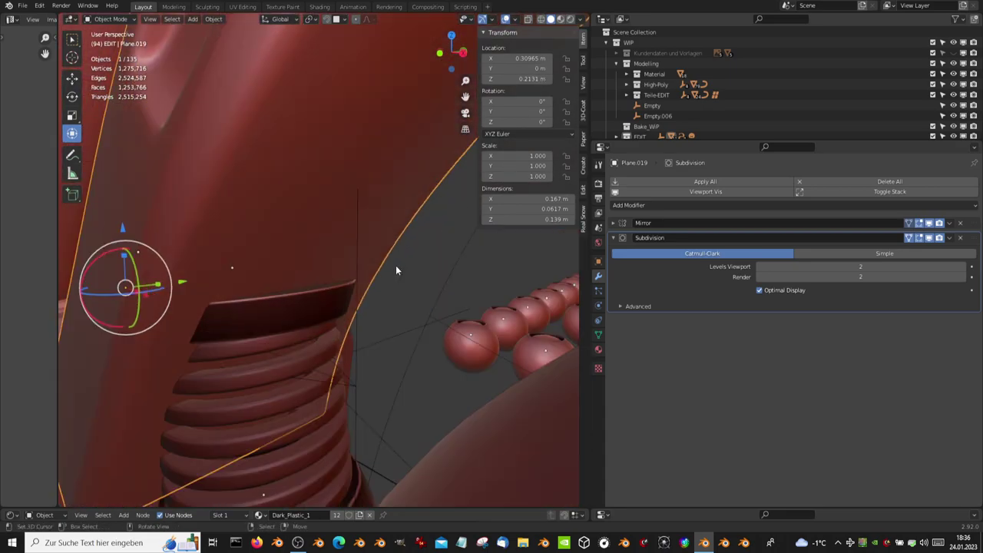
{"action": "left_click", "coordinate": [285, 388]}
{"action": "key", "text": "KP_Divide"}
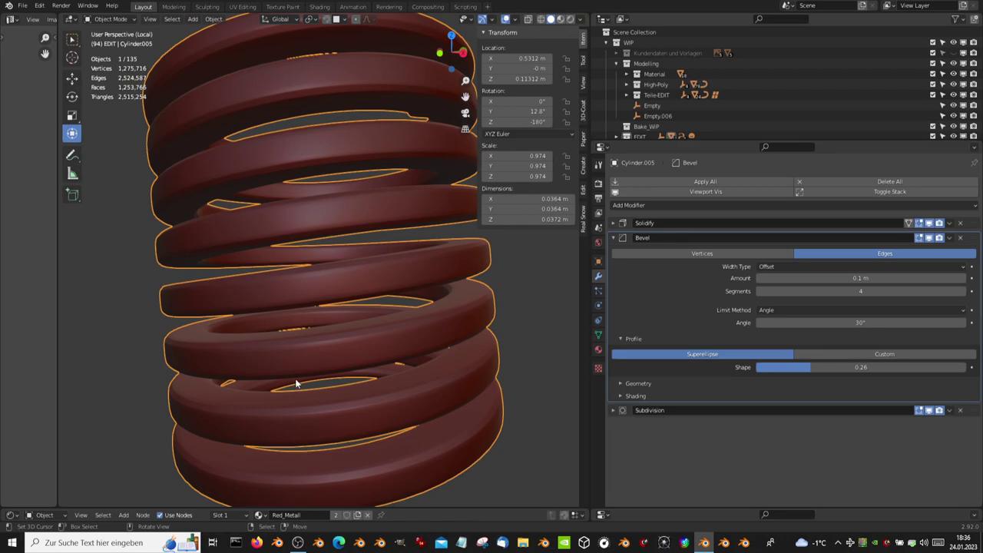
{"action": "scroll", "coordinate": [362, 225], "scroll_direction": "down", "scroll_amount": 3}
{"action": "mouse_move", "coordinate": [362, 224]}
{"action": "middle_mouse_down"}
{"action": "mouse_move", "coordinate": [465, 269]}
{"action": "mouse_move", "coordinate": [669, 278]}
{"action": "middle_mouse_up"}
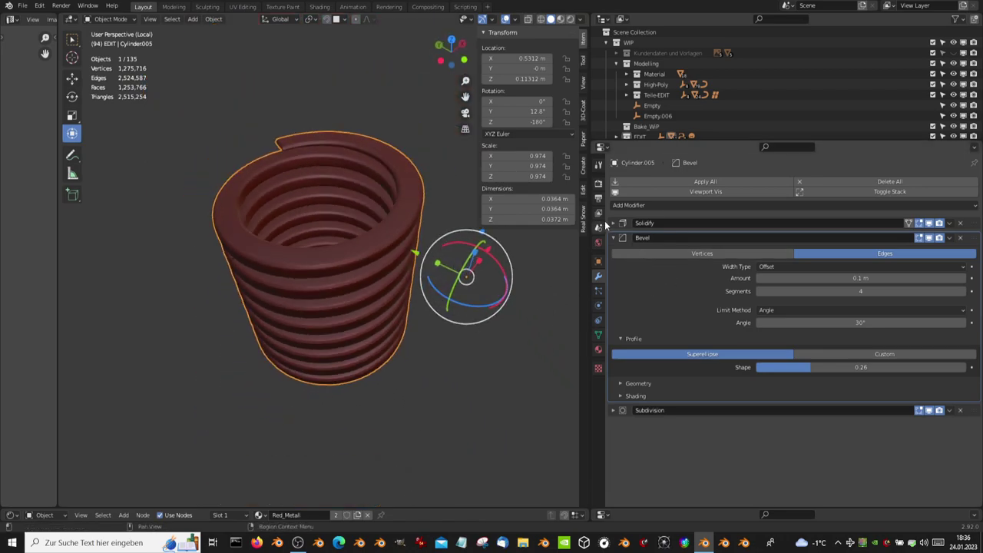
Enable edit-mode display for the spring's Subdivision modifier, then exit local view
{"action": "left_click", "coordinate": [621, 237]}
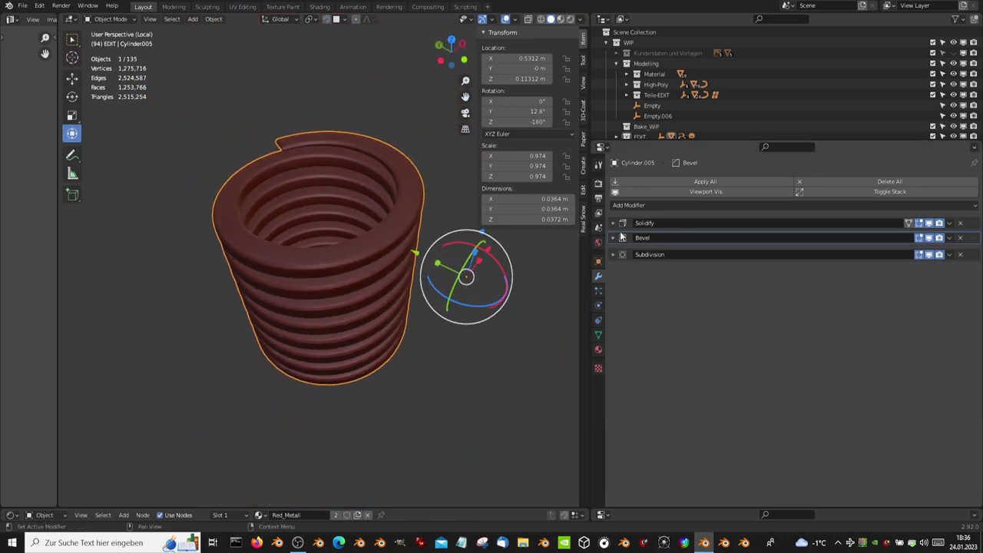
{"action": "left_click", "coordinate": [929, 223]}
{"action": "mouse_move", "coordinate": [368, 246]}
{"action": "middle_mouse_down"}
{"action": "mouse_move", "coordinate": [249, 213]}
{"action": "mouse_move", "coordinate": [235, 185]}
{"action": "mouse_move", "coordinate": [347, 230]}
{"action": "middle_mouse_up"}
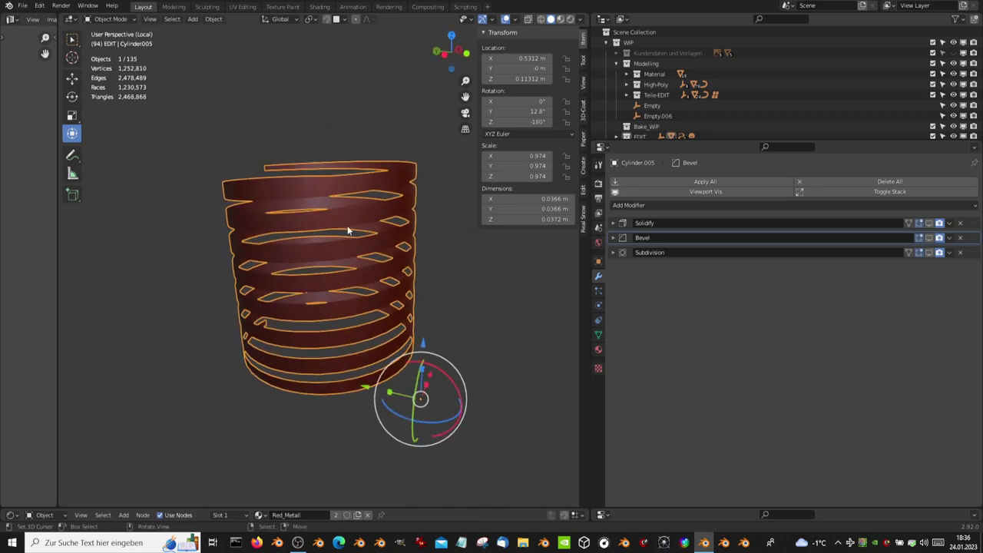
{"action": "left_click", "coordinate": [930, 223]}
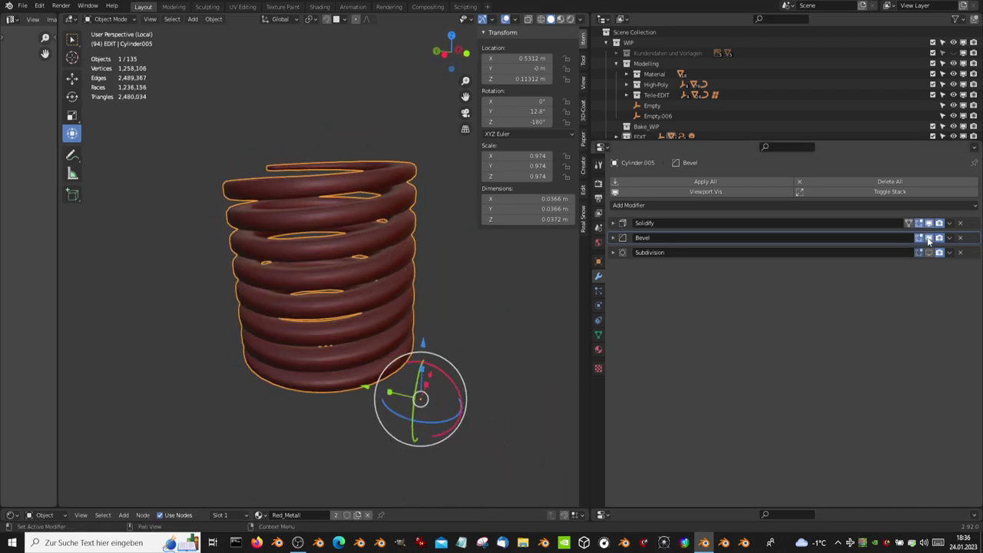
{"action": "left_click", "coordinate": [929, 253]}
{"action": "mouse_move", "coordinate": [197, 246]}
{"action": "middle_mouse_down"}
{"action": "mouse_move", "coordinate": [285, 303]}
{"action": "mouse_move", "coordinate": [222, 250]}
{"action": "mouse_move", "coordinate": [218, 261]}
{"action": "mouse_move", "coordinate": [262, 223]}
{"action": "mouse_move", "coordinate": [327, 229]}
{"action": "mouse_move", "coordinate": [410, 258]}
{"action": "mouse_move", "coordinate": [390, 224]}
{"action": "mouse_move", "coordinate": [430, 230]}
{"action": "middle_mouse_up"}
{"action": "key", "text": "KP_Divide"}
{"action": "scroll", "coordinate": [265, 228], "scroll_direction": "up", "scroll_amount": 2}
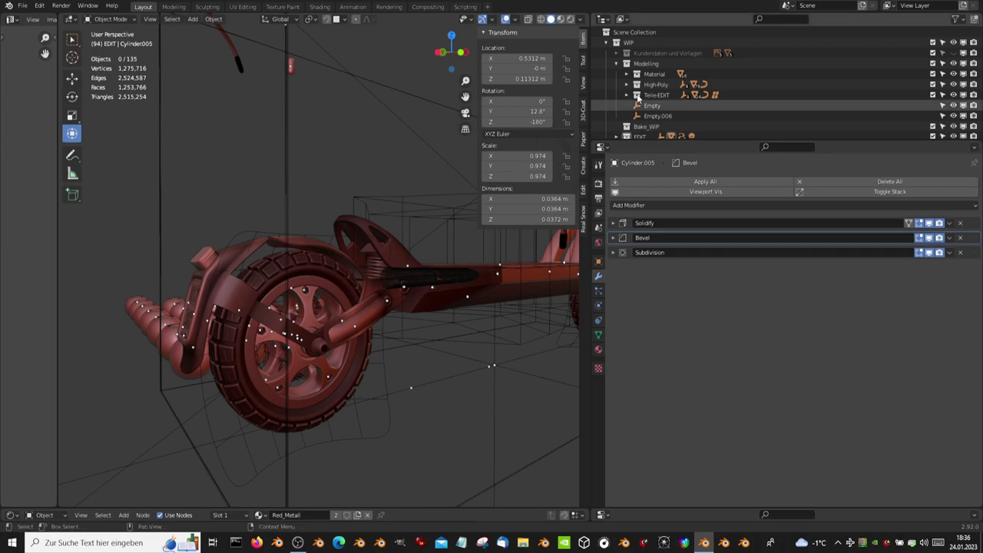
Switch to Material Preview with overlays hidden and inspect the red rear spring
{"action": "left_click", "coordinate": [560, 18]}
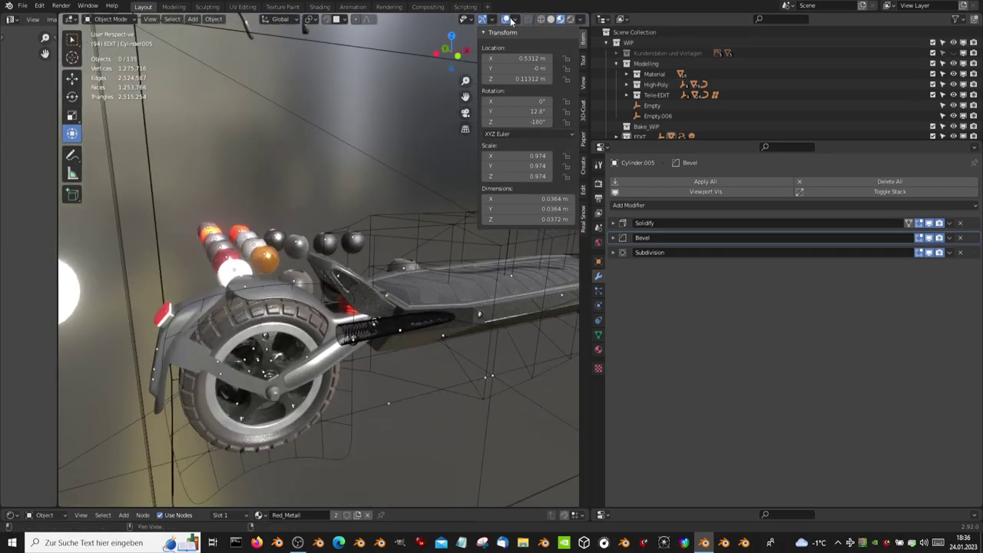
{"action": "left_click", "coordinate": [507, 19]}
{"action": "middle_click_drag", "start_coordinate": [445, 167], "coordinate": [355, 286]}
{"action": "scroll", "coordinate": [355, 286], "scroll_direction": "up", "scroll_amount": 3}
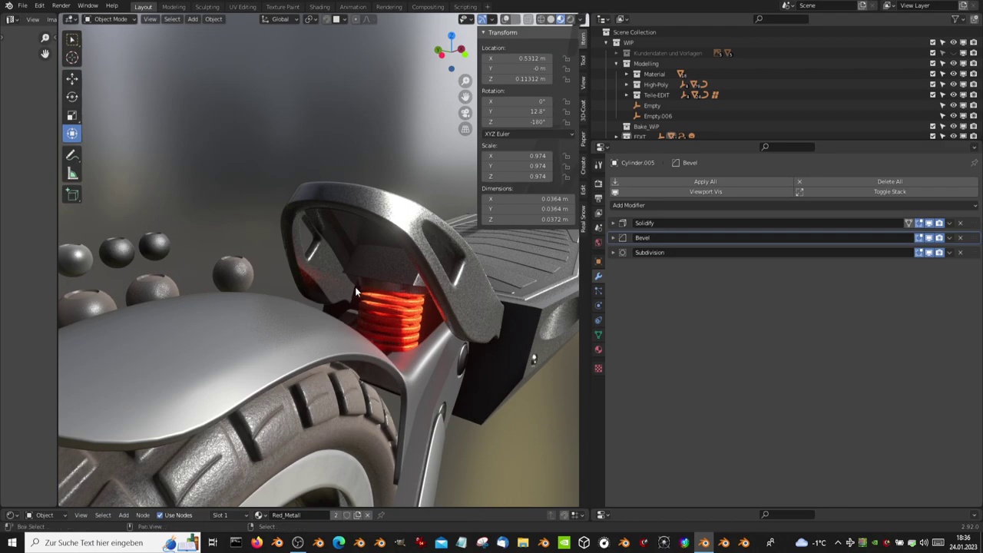
{"action": "scroll", "coordinate": [355, 287], "scroll_direction": "up", "scroll_amount": 5}
{"action": "mouse_move", "coordinate": [301, 245]}
{"action": "middle_mouse_down"}
{"action": "mouse_move", "coordinate": [315, 237]}
{"action": "mouse_move", "coordinate": [302, 302]}
{"action": "mouse_move", "coordinate": [368, 357]}
{"action": "mouse_move", "coordinate": [423, 289]}
{"action": "mouse_move", "coordinate": [457, 268]}
{"action": "mouse_move", "coordinate": [295, 305]}
{"action": "mouse_move", "coordinate": [322, 299]}
{"action": "mouse_move", "coordinate": [315, 281]}
{"action": "mouse_move", "coordinate": [326, 272]}
{"action": "middle_mouse_up"}
{"action": "scroll", "coordinate": [316, 237], "scroll_direction": "down", "scroll_amount": 5}
{"action": "scroll", "coordinate": [333, 288], "scroll_direction": "up", "scroll_amount": 2}
{"action": "scroll", "coordinate": [326, 272], "scroll_direction": "down", "scroll_amount": 4}
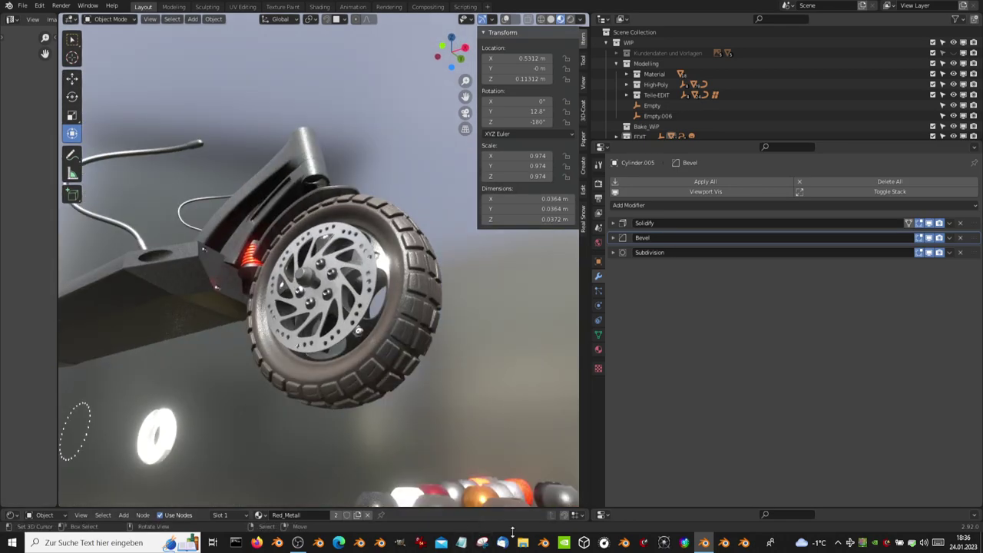